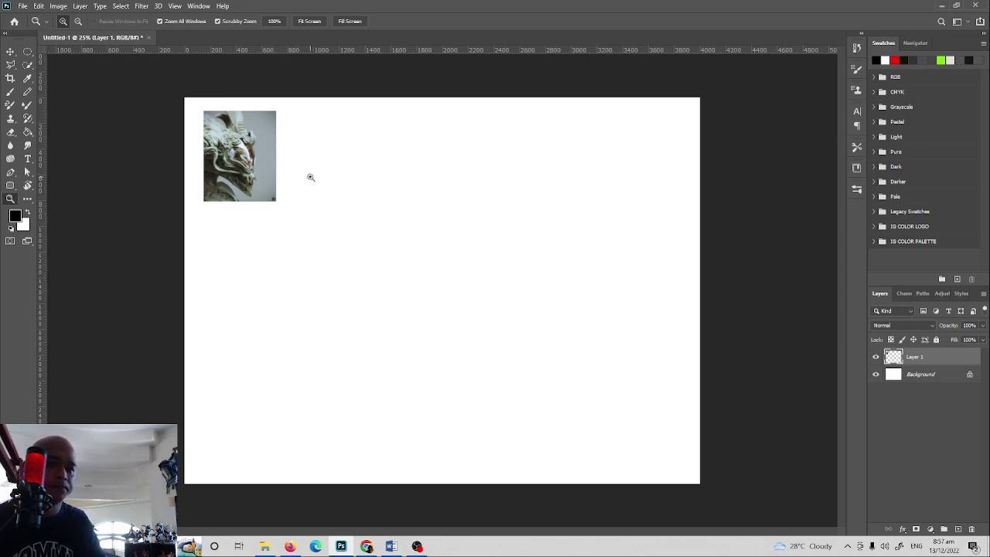
# Fill a new layer with the blue-grey sampled from the reference image's backdrop and place it beneath the reference layer
pyautogui.press('i')
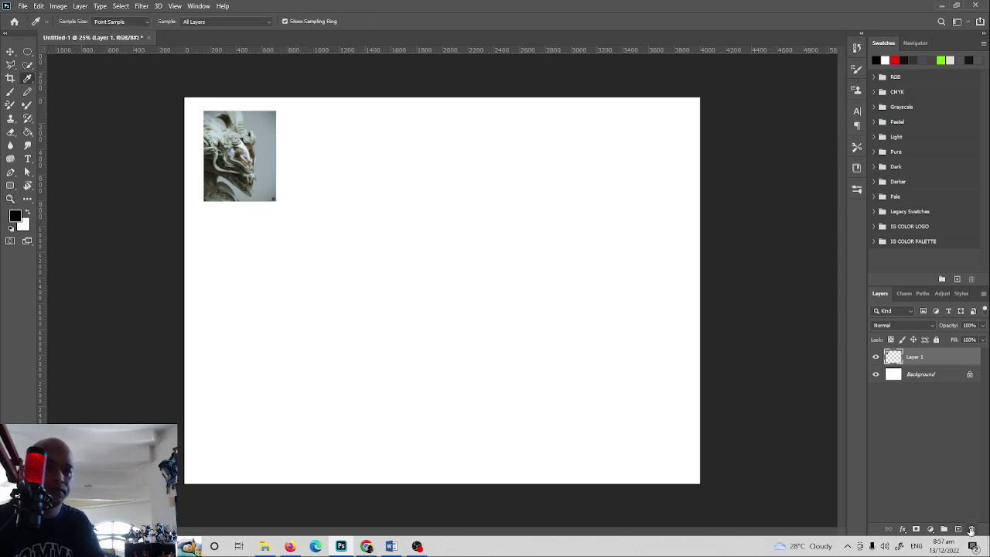
pyautogui.click(957, 529)
pyautogui.press('b')
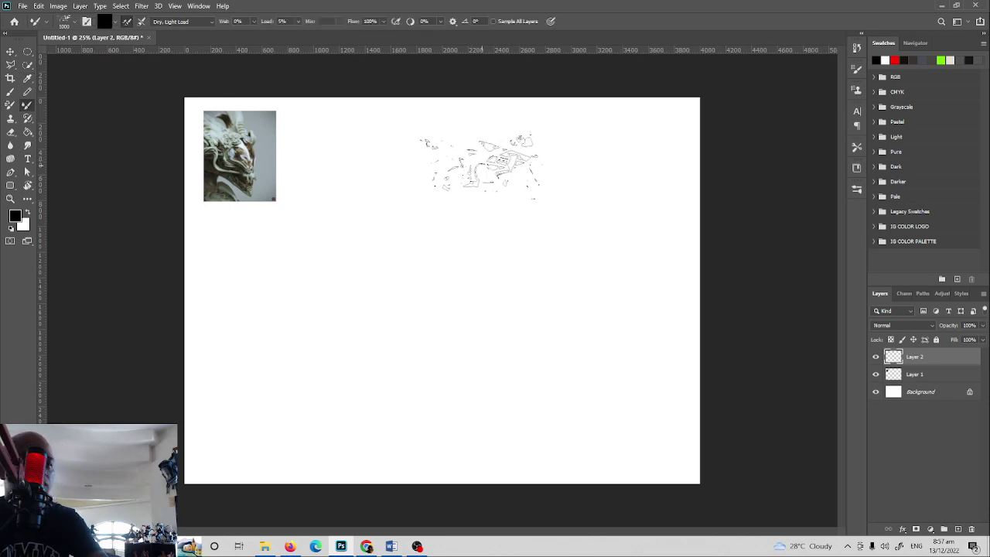
pyautogui.hotkey('shift', 'b')
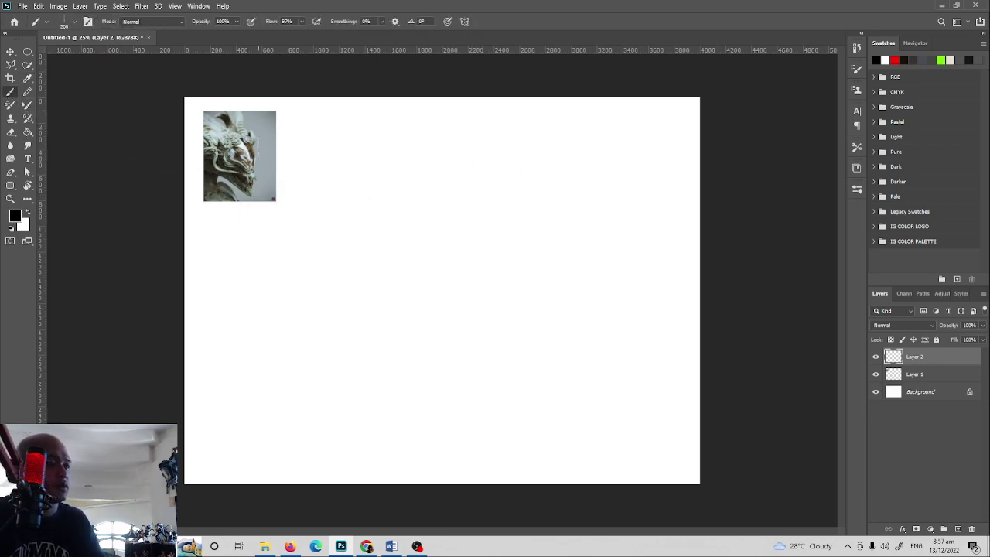
pyautogui.press('i')
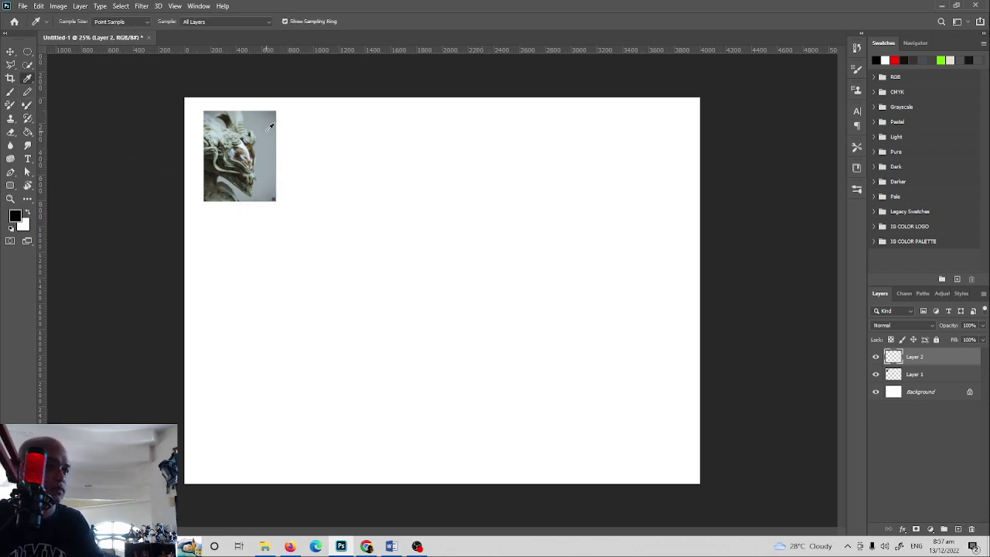
pyautogui.click(268, 127)
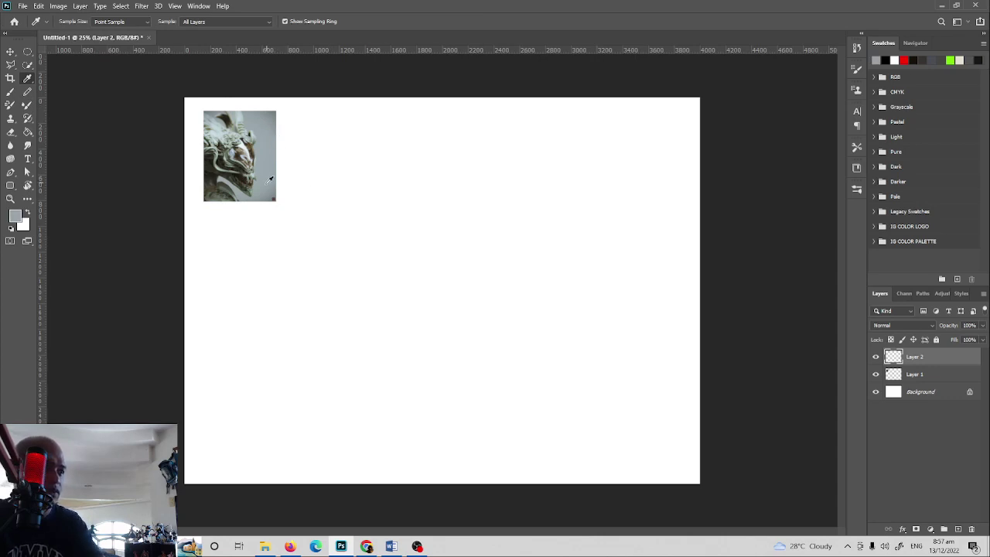
pyautogui.press('g')
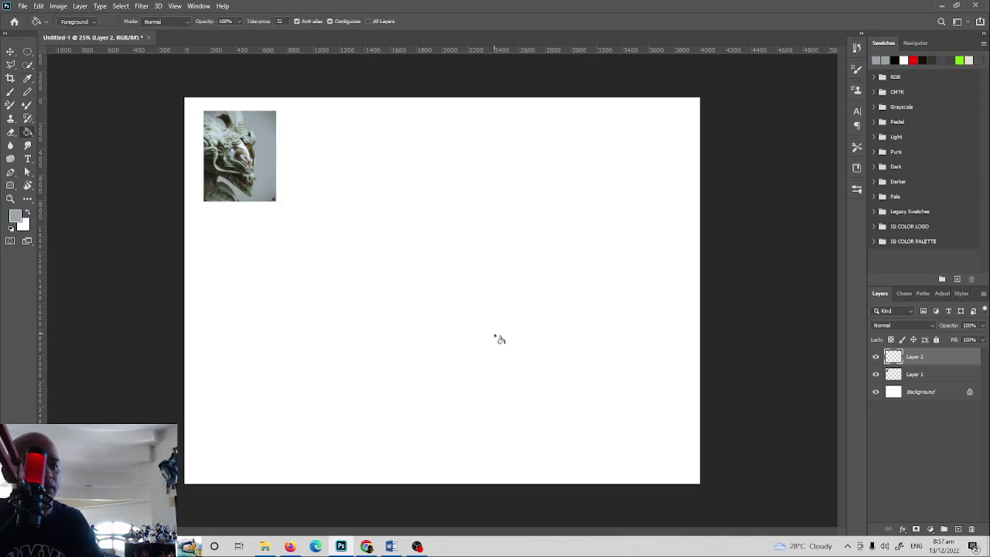
pyautogui.click(494, 317)
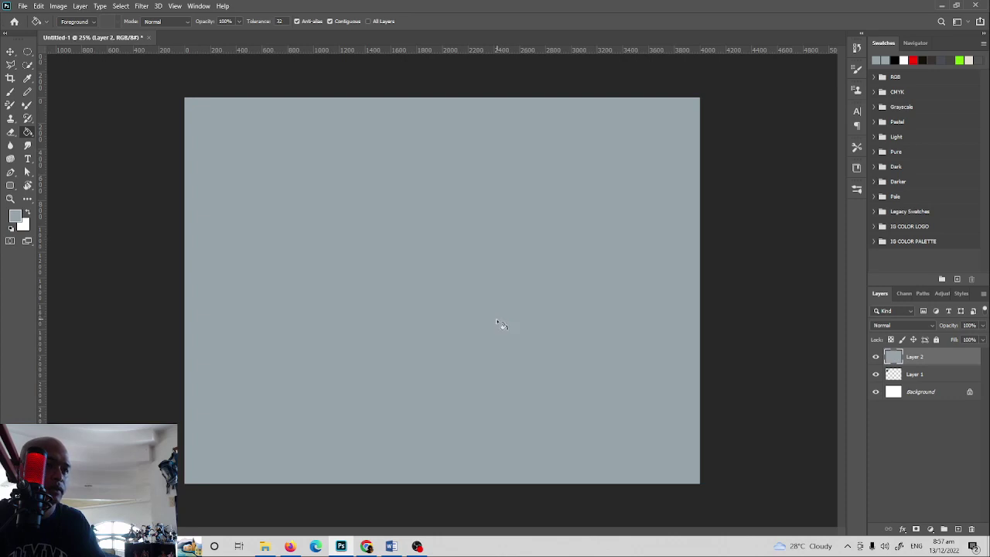
pyautogui.moveTo(917, 356); pyautogui.dragTo(928, 384)
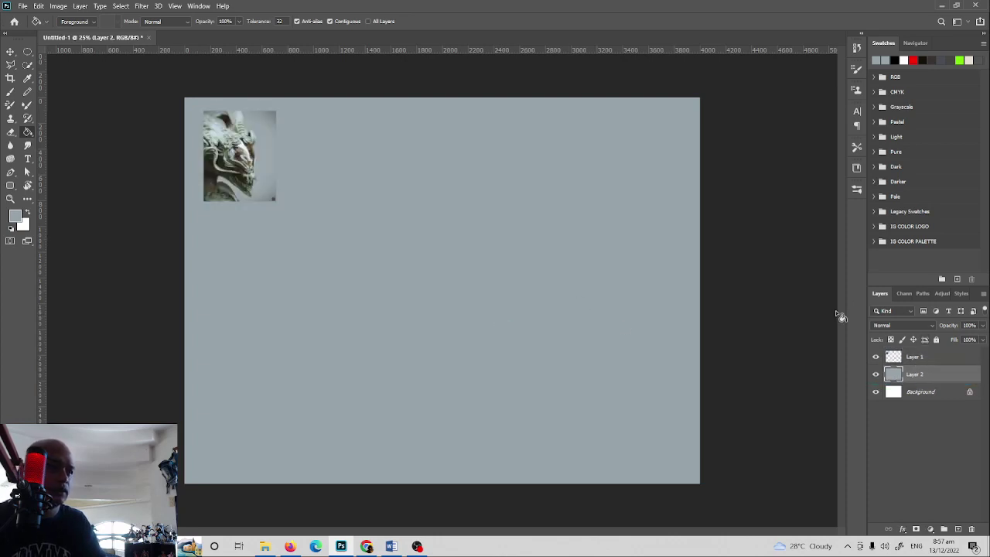
# Sample a near-black tone from the shadows of the reference creature as the brush colour
pyautogui.press('b')
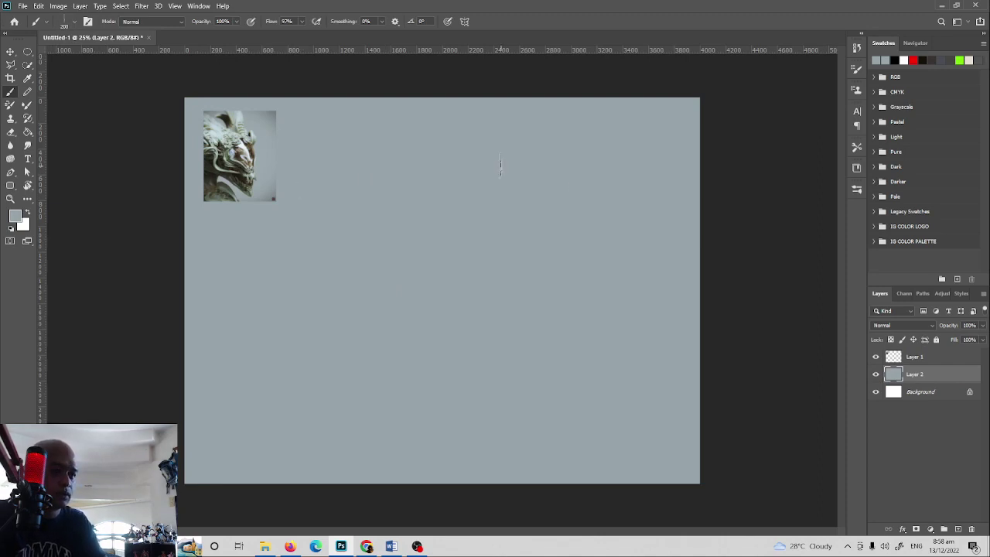
pyautogui.press('i')
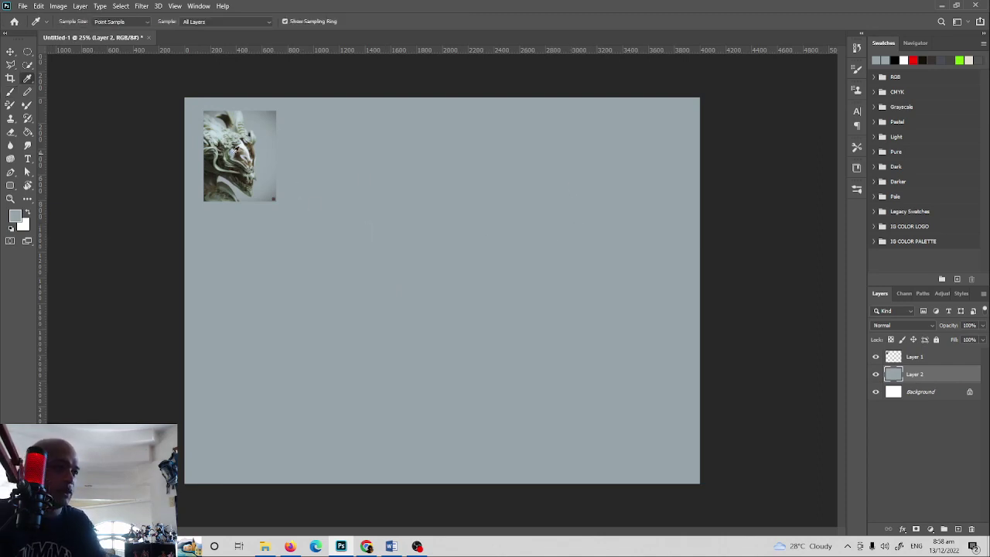
pyautogui.click(215, 174)
pyautogui.press('b')
pyautogui.moveTo(541, 201)
pyautogui.mouseDown()
pyautogui.moveTo(570, 207)
pyautogui.moveTo(529, 229)
pyautogui.mouseUp()
pyautogui.hotkey('ctrl', 'z')
pyautogui.moveTo(490, 203)
pyautogui.mouseDown()
pyautogui.moveTo(473, 224)
pyautogui.moveTo(484, 202)
pyautogui.moveTo(474, 187)
pyautogui.moveTo(560, 131)
pyautogui.mouseUp()
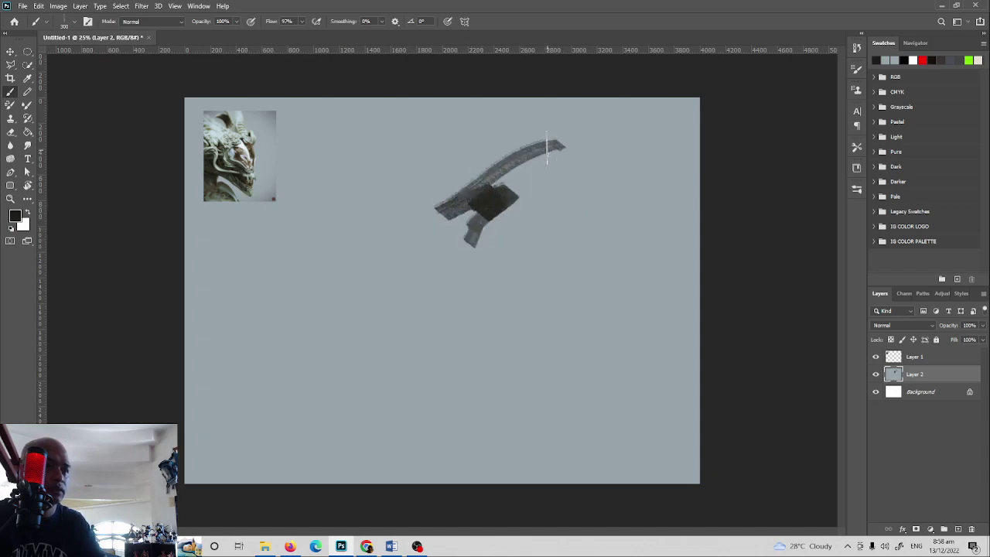
pyautogui.hotkey('ctrl', 'z')
pyautogui.click(859, 70)
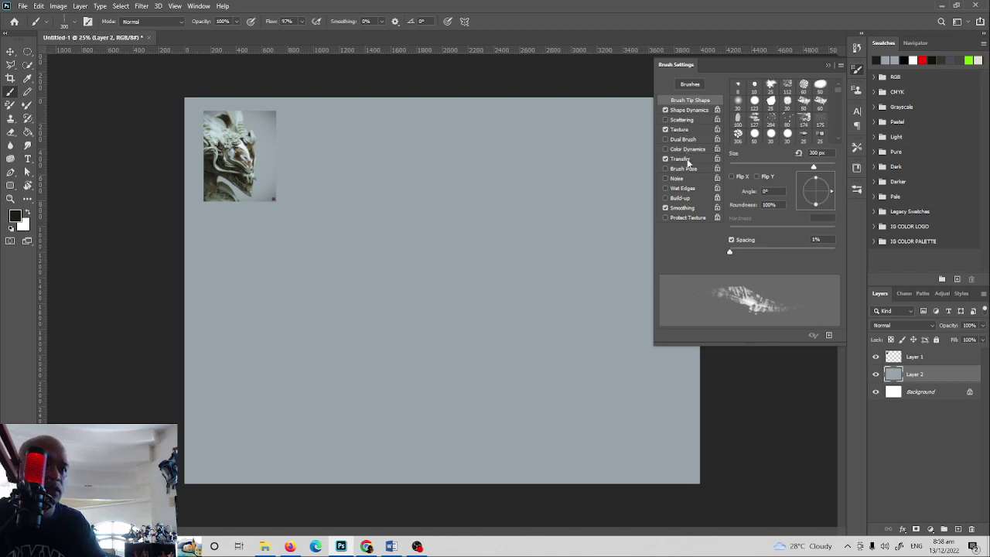
pyautogui.click(826, 65)
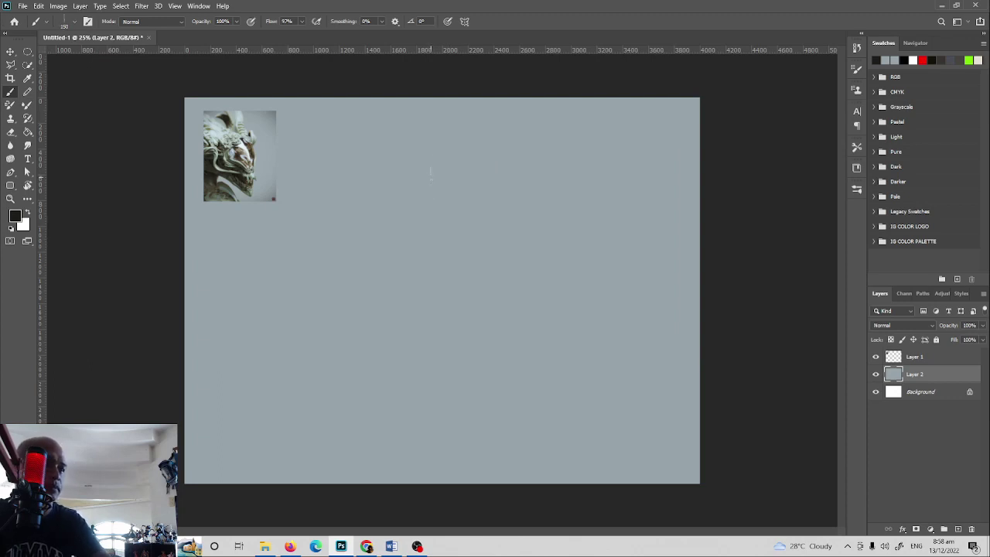
# Block in the creature's head as a rough near-black silhouette in the upper middle of the canvas
pyautogui.moveTo(430, 172)
pyautogui.mouseDown()
pyautogui.moveTo(402, 212)
pyautogui.moveTo(433, 161)
pyautogui.moveTo(490, 181)
pyautogui.moveTo(410, 154)
pyautogui.moveTo(420, 208)
pyautogui.moveTo(472, 209)
pyautogui.moveTo(425, 244)
pyautogui.moveTo(480, 228)
pyautogui.moveTo(432, 159)
pyautogui.moveTo(444, 155)
pyautogui.moveTo(463, 182)
pyautogui.moveTo(484, 182)
pyautogui.moveTo(472, 201)
pyautogui.moveTo(422, 252)
pyautogui.moveTo(367, 255)
pyautogui.moveTo(456, 147)
pyautogui.moveTo(375, 193)
pyautogui.moveTo(371, 248)
pyautogui.moveTo(417, 219)
pyautogui.moveTo(383, 263)
pyautogui.moveTo(395, 305)
pyautogui.moveTo(364, 358)
pyautogui.moveTo(488, 262)
pyautogui.moveTo(417, 287)
pyautogui.moveTo(464, 232)
pyautogui.moveTo(493, 267)
pyautogui.mouseUp()
pyautogui.moveTo(385, 178)
pyautogui.mouseDown()
pyautogui.moveTo(301, 298)
pyautogui.moveTo(353, 260)
pyautogui.moveTo(333, 247)
pyautogui.moveTo(395, 166)
pyautogui.moveTo(293, 312)
pyautogui.moveTo(375, 251)
pyautogui.moveTo(408, 261)
pyautogui.moveTo(416, 221)
pyautogui.mouseUp()
# Sample a dark olive green from the reference creature and paint it over the head silhouette
pyautogui.press('x')
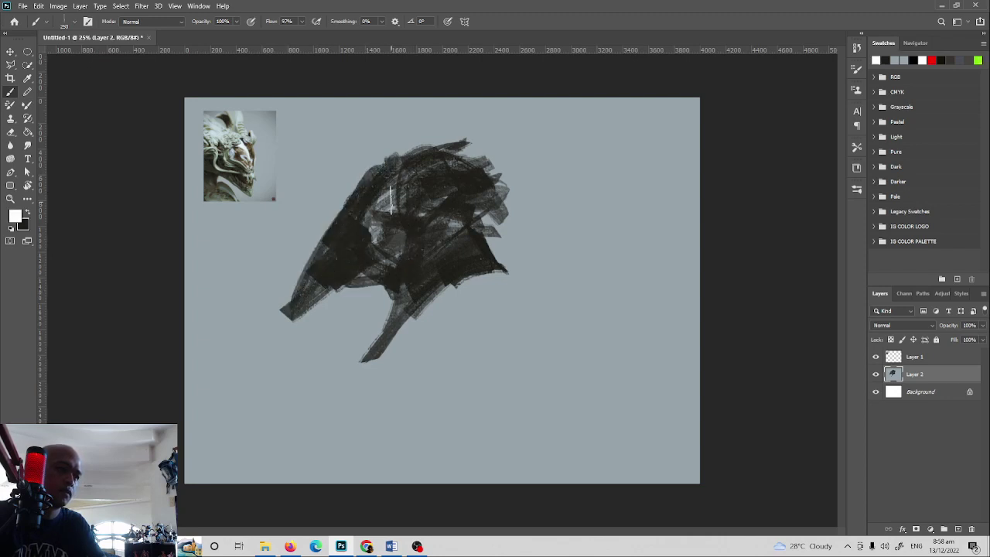
pyautogui.press('i')
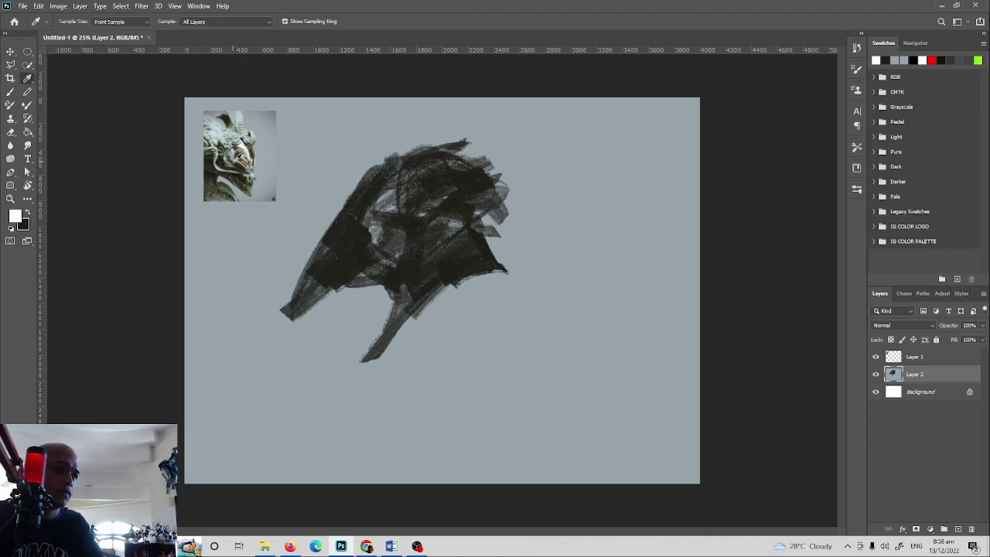
pyautogui.click(234, 159)
pyautogui.press('b')
pyautogui.moveTo(441, 219)
pyautogui.mouseDown()
pyautogui.moveTo(472, 176)
pyautogui.moveTo(412, 236)
pyautogui.moveTo(424, 219)
pyautogui.moveTo(363, 208)
pyautogui.moveTo(361, 193)
pyautogui.moveTo(362, 251)
pyautogui.moveTo(419, 249)
pyautogui.moveTo(457, 182)
pyautogui.moveTo(478, 233)
pyautogui.moveTo(456, 187)
pyautogui.mouseUp()
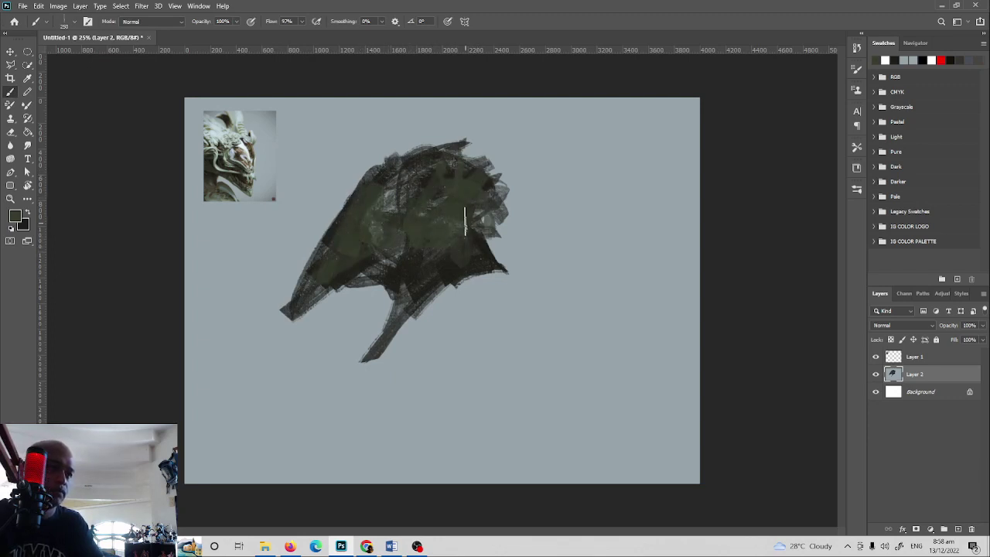
# Extend the silhouette with a neck, shoulders and spiky face shapes, using dark tones sampled from the painting
pyautogui.moveTo(465, 221)
pyautogui.mouseDown()
pyautogui.moveTo(444, 233)
pyautogui.moveTo(475, 217)
pyautogui.moveTo(457, 247)
pyautogui.moveTo(414, 273)
pyautogui.moveTo(396, 318)
pyautogui.moveTo(452, 280)
pyautogui.moveTo(519, 268)
pyautogui.moveTo(514, 244)
pyautogui.moveTo(494, 242)
pyautogui.moveTo(474, 285)
pyautogui.moveTo(457, 280)
pyautogui.moveTo(426, 324)
pyautogui.moveTo(436, 352)
pyautogui.moveTo(509, 287)
pyautogui.moveTo(463, 290)
pyautogui.moveTo(532, 304)
pyautogui.moveTo(492, 320)
pyautogui.moveTo(468, 358)
pyautogui.moveTo(497, 336)
pyautogui.moveTo(521, 358)
pyautogui.moveTo(411, 424)
pyautogui.moveTo(523, 340)
pyautogui.moveTo(574, 345)
pyautogui.moveTo(538, 335)
pyautogui.moveTo(582, 393)
pyautogui.moveTo(559, 375)
pyautogui.moveTo(555, 385)
pyautogui.moveTo(524, 348)
pyautogui.moveTo(512, 283)
pyautogui.moveTo(545, 348)
pyautogui.moveTo(530, 369)
pyautogui.moveTo(494, 379)
pyautogui.moveTo(470, 402)
pyautogui.moveTo(572, 398)
pyautogui.moveTo(588, 412)
pyautogui.moveTo(431, 408)
pyautogui.moveTo(387, 418)
pyautogui.moveTo(592, 415)
pyautogui.moveTo(600, 434)
pyautogui.moveTo(513, 247)
pyautogui.moveTo(503, 201)
pyautogui.moveTo(538, 176)
pyautogui.moveTo(562, 237)
pyautogui.moveTo(550, 279)
pyautogui.mouseUp()
pyautogui.moveTo(567, 353); pyautogui.dragTo(587, 351)
pyautogui.keyDown('alt'); pyautogui.click(459, 221); pyautogui.keyUp('alt')
pyautogui.moveTo(459, 240); pyautogui.dragTo(467, 206)
pyautogui.moveTo(395, 198)
pyautogui.mouseDown()
pyautogui.moveTo(371, 179)
pyautogui.moveTo(438, 164)
pyautogui.mouseUp()
pyautogui.moveTo(476, 240)
pyautogui.mouseDown()
pyautogui.moveTo(443, 261)
pyautogui.moveTo(473, 344)
pyautogui.moveTo(492, 293)
pyautogui.moveTo(448, 344)
pyautogui.moveTo(477, 369)
pyautogui.moveTo(430, 378)
pyautogui.moveTo(431, 337)
pyautogui.moveTo(459, 329)
pyautogui.moveTo(462, 346)
pyautogui.moveTo(492, 220)
pyautogui.mouseUp()
pyautogui.keyDown('alt'); pyautogui.click(452, 338); pyautogui.keyUp('alt')
pyautogui.keyDown('alt'); pyautogui.click(460, 333); pyautogui.keyUp('alt')
pyautogui.moveTo(487, 193)
pyautogui.mouseDown()
pyautogui.moveTo(454, 194)
pyautogui.moveTo(488, 155)
pyautogui.moveTo(517, 152)
pyautogui.moveTo(476, 166)
pyautogui.moveTo(462, 139)
pyautogui.moveTo(541, 164)
pyautogui.mouseUp()
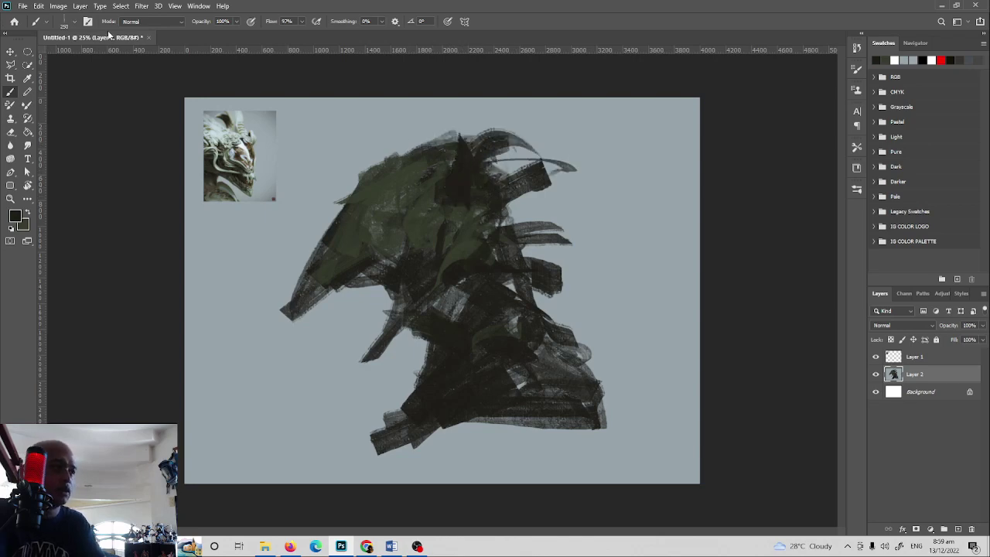
# Choose the hook-shaped 807 px brush tip and set its spacing to 48%
pyautogui.click(73, 23)
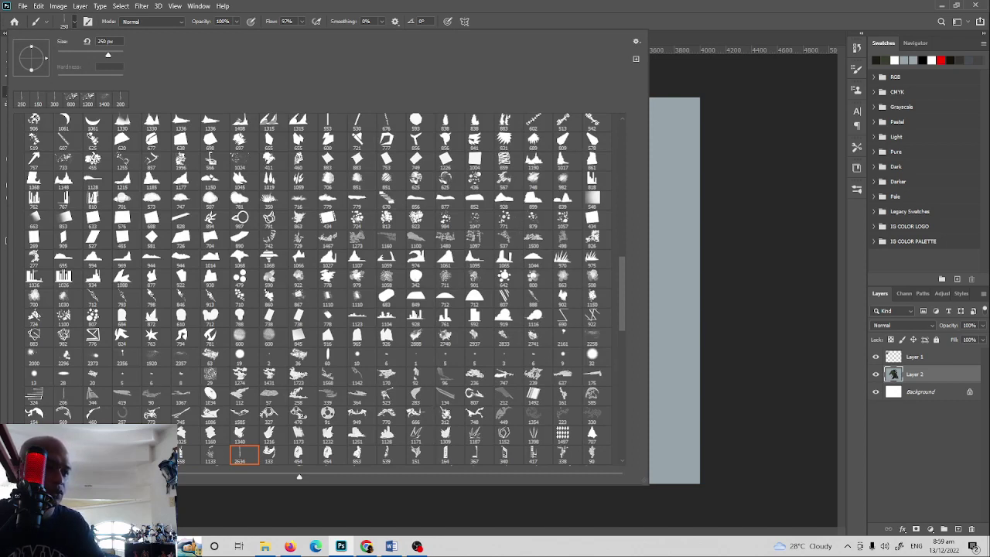
pyautogui.click(475, 398)
pyautogui.moveTo(727, 232)
pyautogui.mouseDown()
pyautogui.moveTo(669, 302)
pyautogui.moveTo(634, 226)
pyautogui.mouseUp()
pyautogui.hotkey('ctrl', 'z')
pyautogui.click(857, 69)
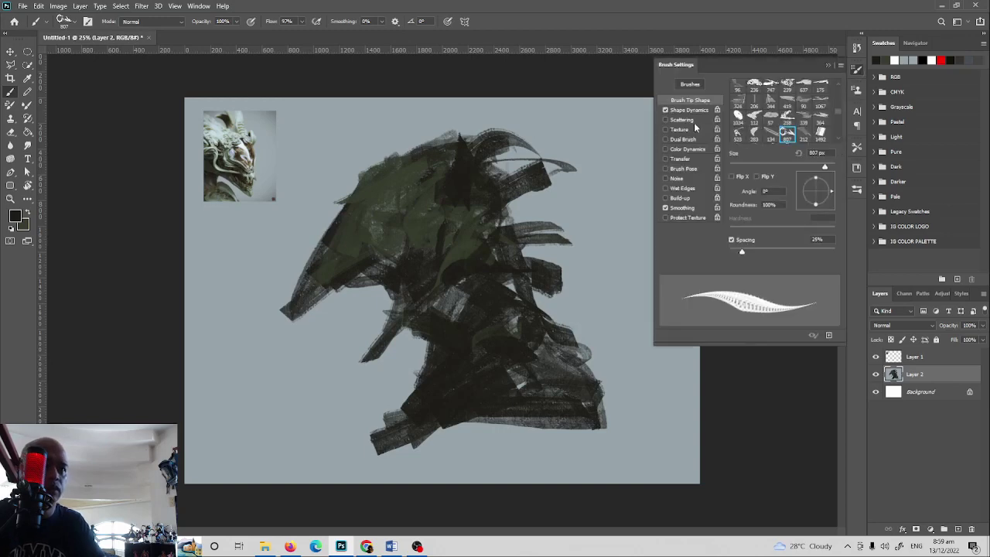
pyautogui.moveTo(742, 251); pyautogui.dragTo(754, 251)
pyautogui.click(828, 65)
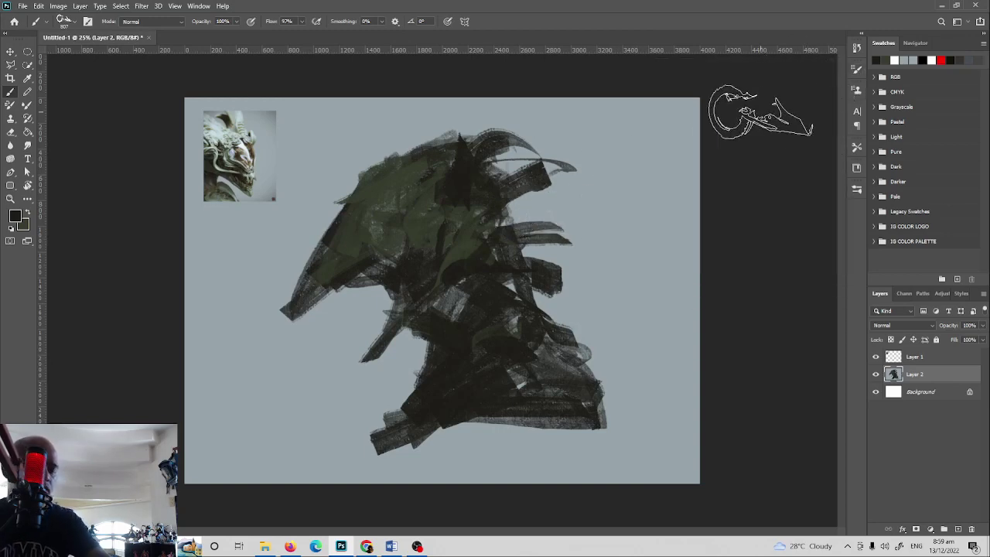
pyautogui.moveTo(584, 194); pyautogui.dragTo(607, 193)
pyautogui.hotkey('ctrl', 'z')
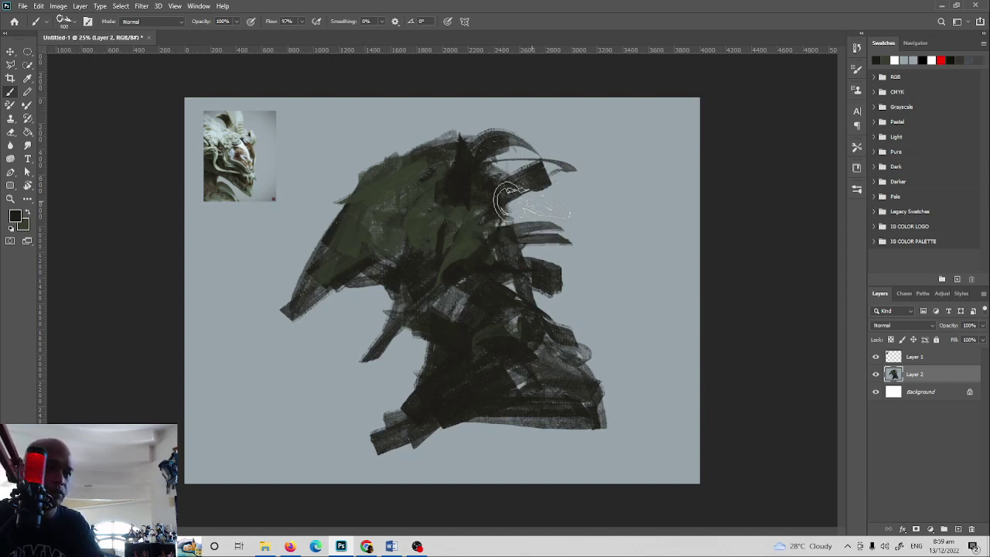
pyautogui.moveTo(510, 186)
pyautogui.mouseDown()
pyautogui.moveTo(519, 277)
pyautogui.moveTo(599, 264)
pyautogui.mouseUp()
pyautogui.hotkey('ctrl', 'z')
# Enable Transfer for the hook-shaped brush
pyautogui.press('F5')
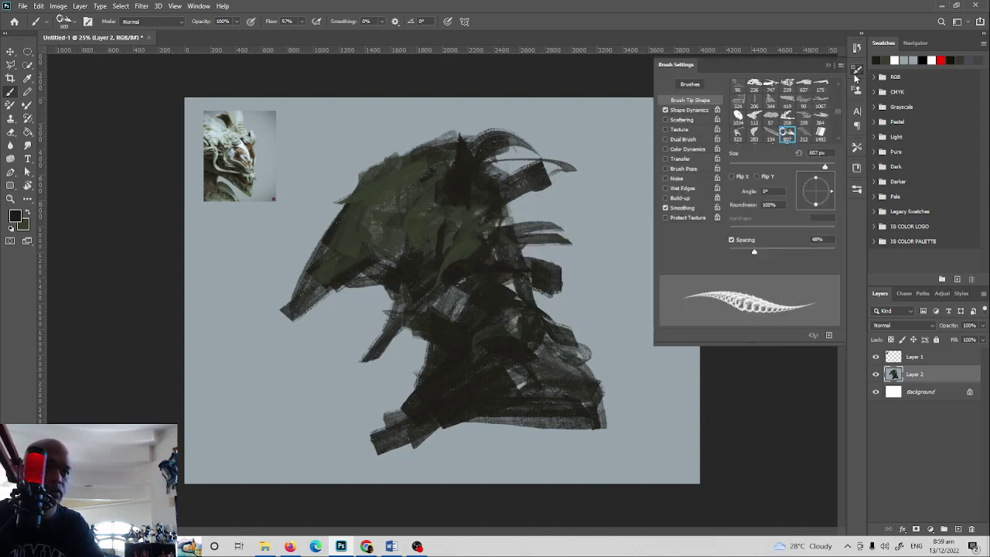
pyautogui.click(681, 158)
pyautogui.click(828, 65)
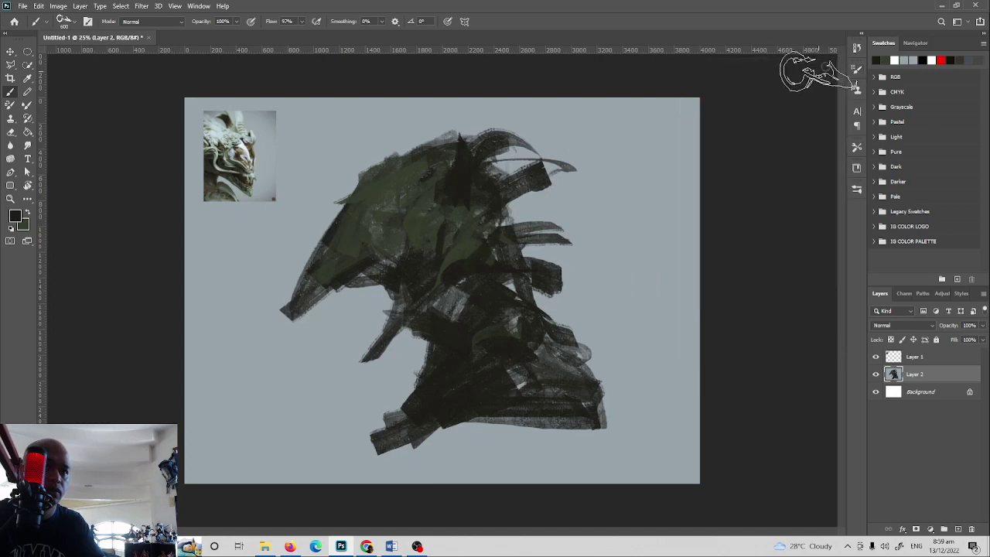
pyautogui.moveTo(541, 159)
pyautogui.mouseDown()
pyautogui.moveTo(526, 276)
pyautogui.moveTo(470, 165)
pyautogui.moveTo(521, 283)
pyautogui.mouseUp()
pyautogui.hotkey('ctrl', 'z')
pyautogui.moveTo(481, 236); pyautogui.dragTo(656, 172)
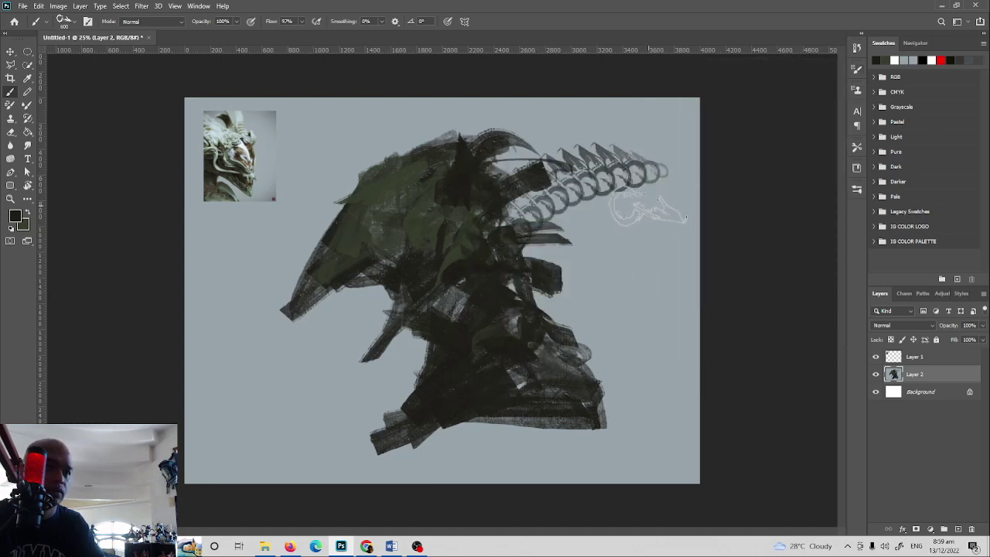
pyautogui.hotkey('ctrl', 'z')
pyautogui.moveTo(514, 201)
pyautogui.mouseDown()
pyautogui.moveTo(438, 273)
pyautogui.moveTo(684, 147)
pyautogui.mouseUp()
pyautogui.hotkey('ctrl', 'z')
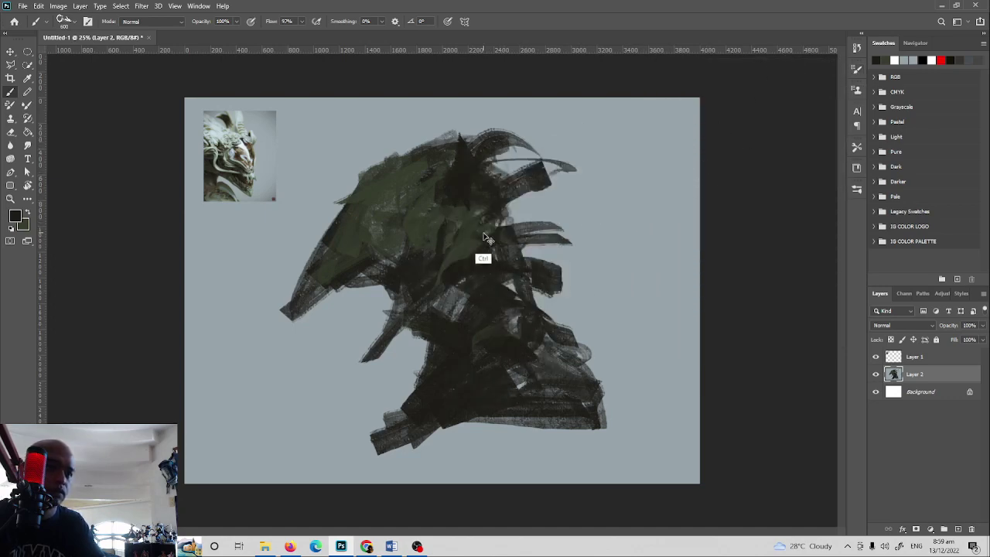
# Paint one row of repeating hooked ring shapes extending forward from the creature's face with the 600 px brush
pyautogui.moveTo(510, 217); pyautogui.dragTo(596, 207)
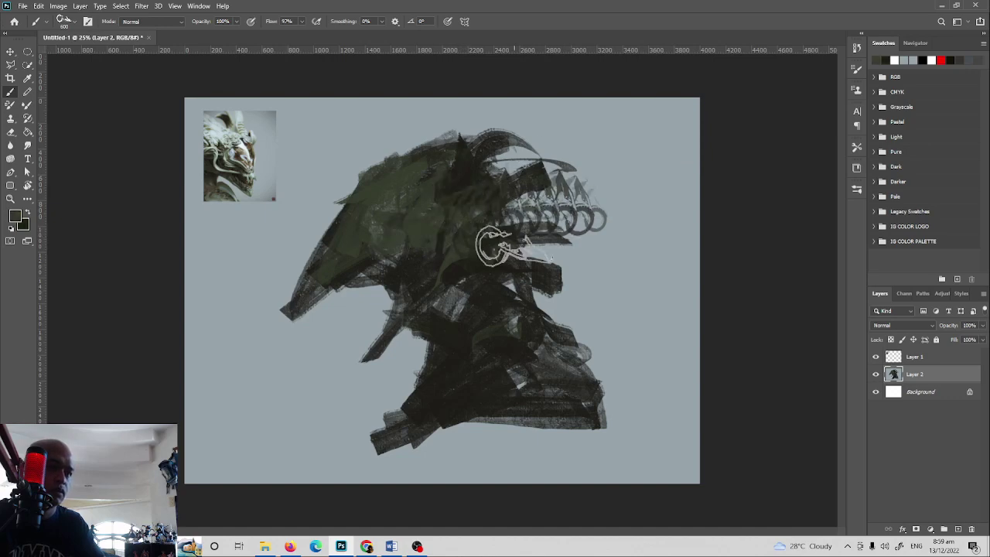
pyautogui.moveTo(541, 225); pyautogui.dragTo(692, 316)
pyautogui.hotkey('ctrl', 'z')
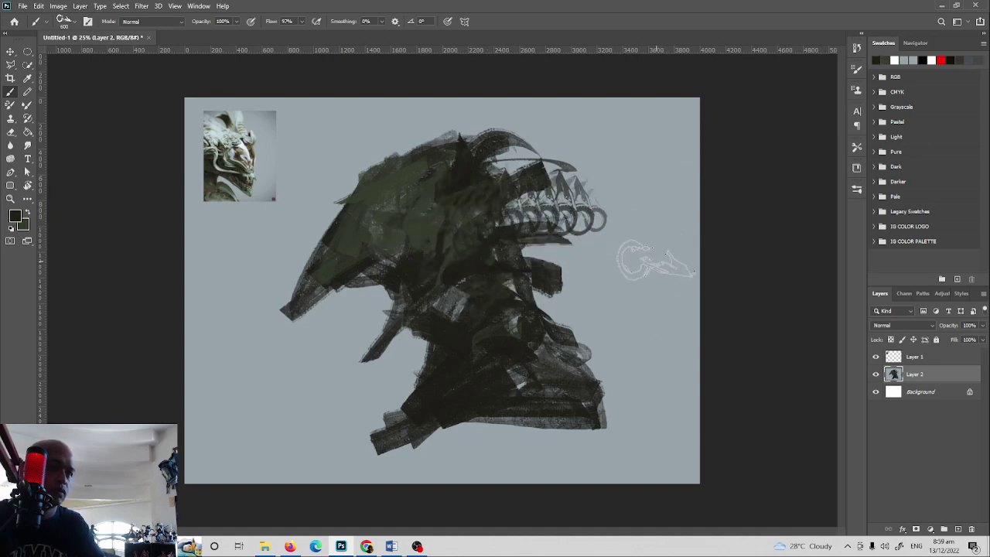
# Choose the jagged shard-shaped 794 px brush
pyautogui.click(73, 21)
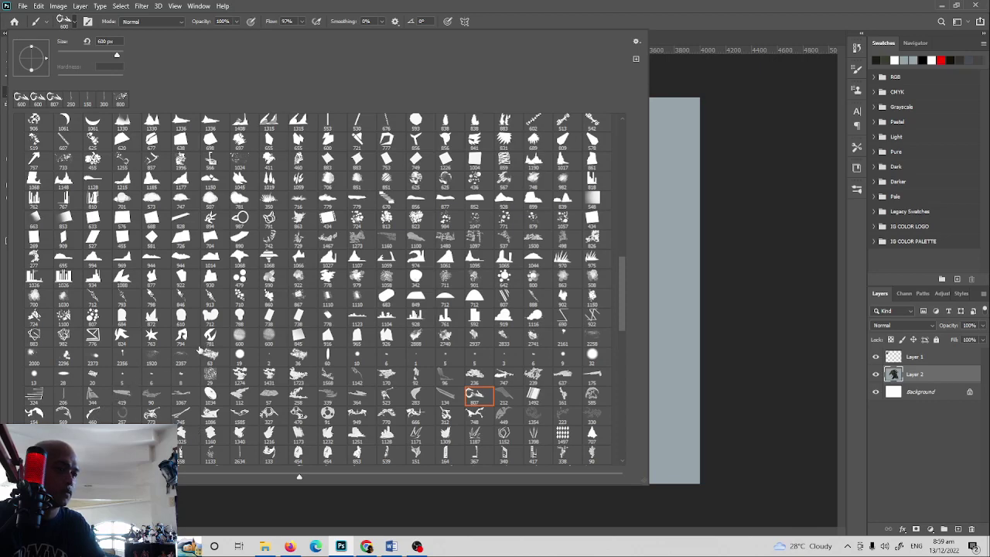
pyautogui.click(182, 340)
pyautogui.moveTo(694, 191)
pyautogui.mouseDown()
pyautogui.moveTo(646, 228)
pyautogui.moveTo(638, 259)
pyautogui.mouseUp()
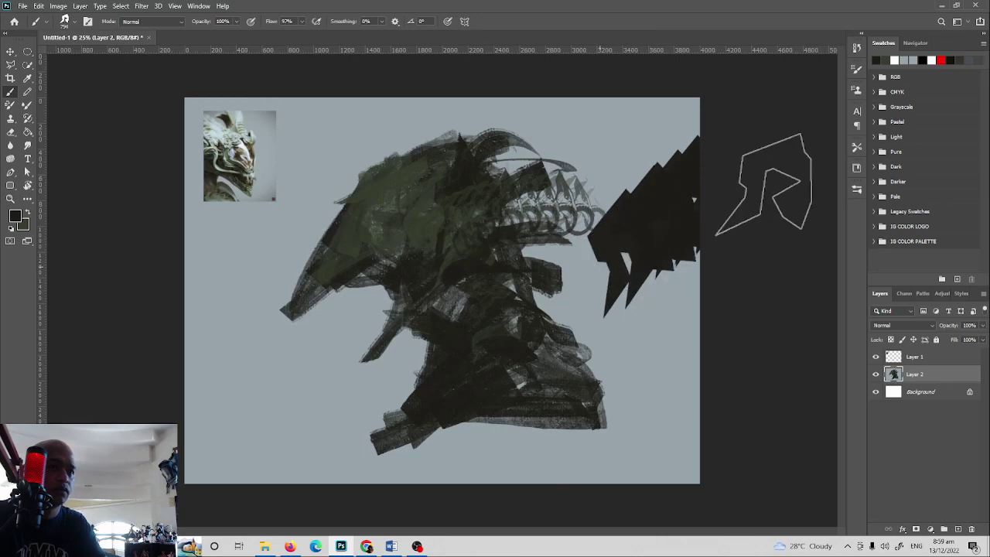
pyautogui.hotkey('ctrl', 'z')
pyautogui.moveTo(636, 206); pyautogui.dragTo(614, 243)
pyautogui.hotkey('ctrl', 'z')
# Enable Transfer for the jagged brush and return to the canvas
pyautogui.click(857, 69)
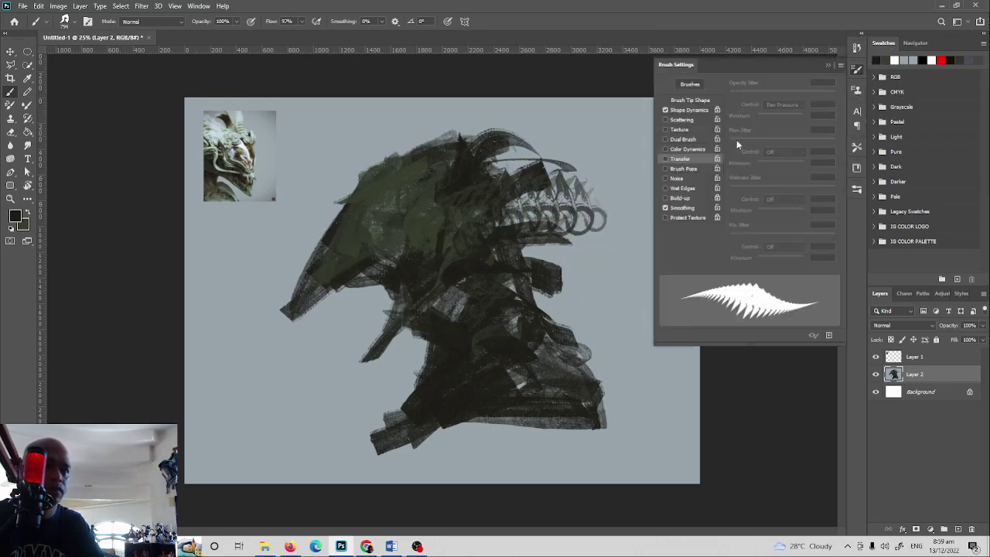
pyautogui.click(678, 159)
pyautogui.click(690, 100)
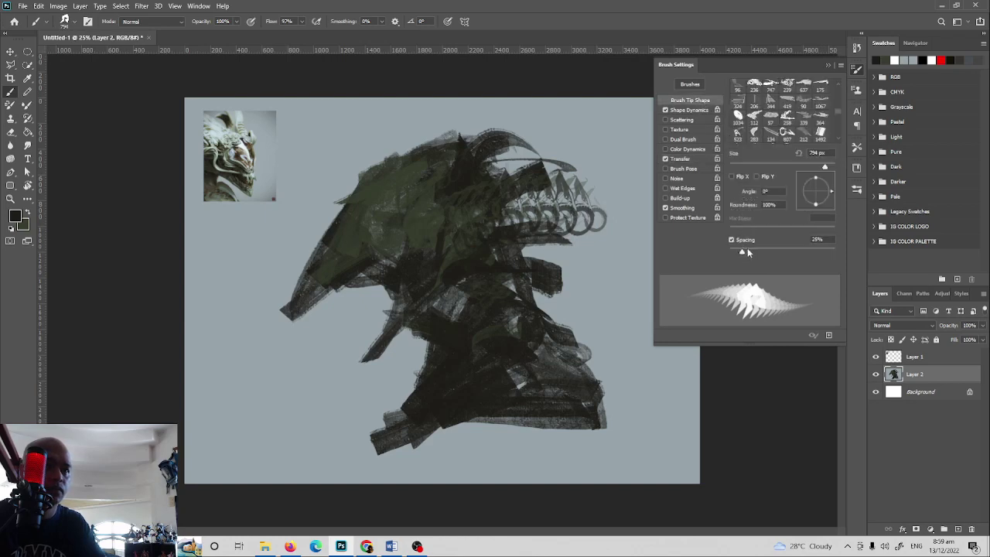
pyautogui.click(857, 69)
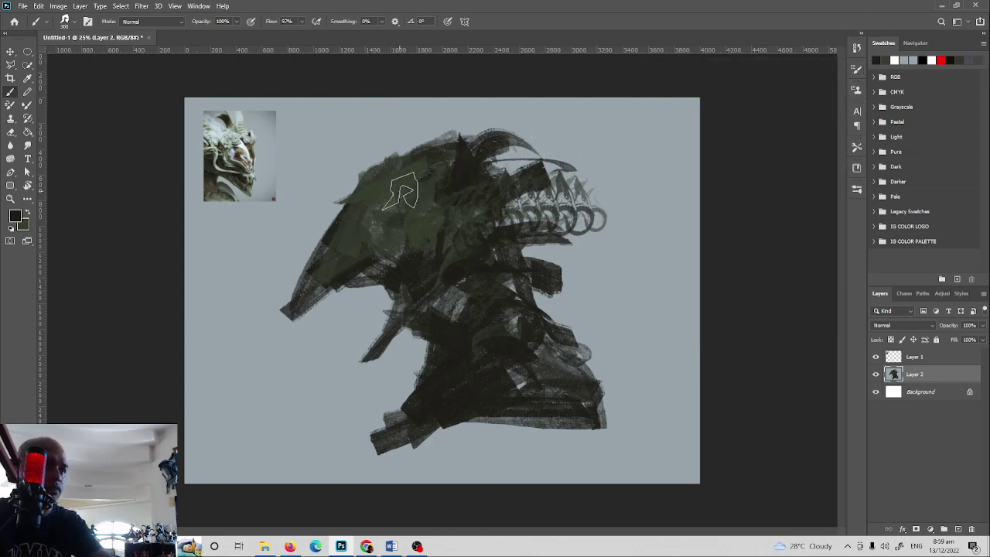
# Sample a pale grey-green from the reference creature and paint a jagged, arched band across the head and face
pyautogui.press('i')
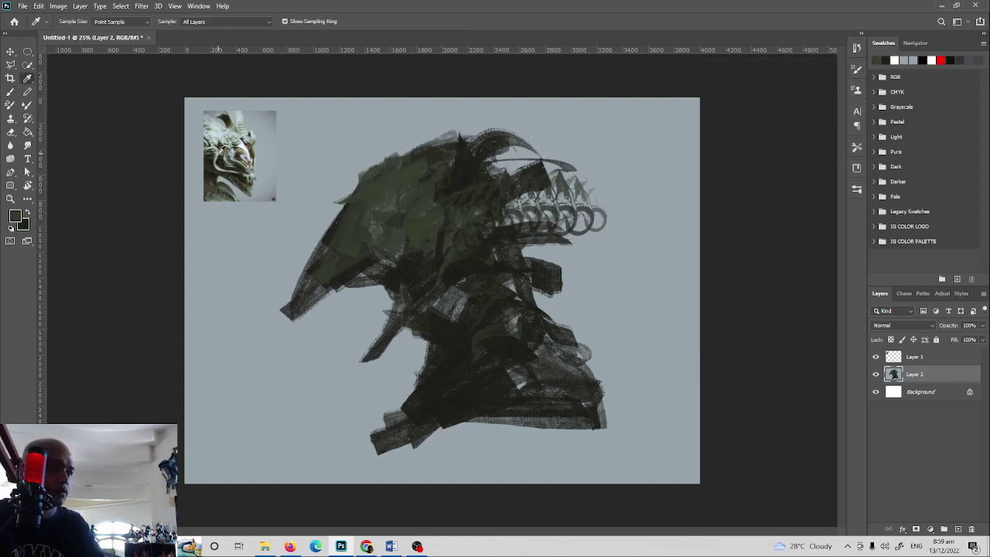
pyautogui.click(218, 151)
pyautogui.press('b')
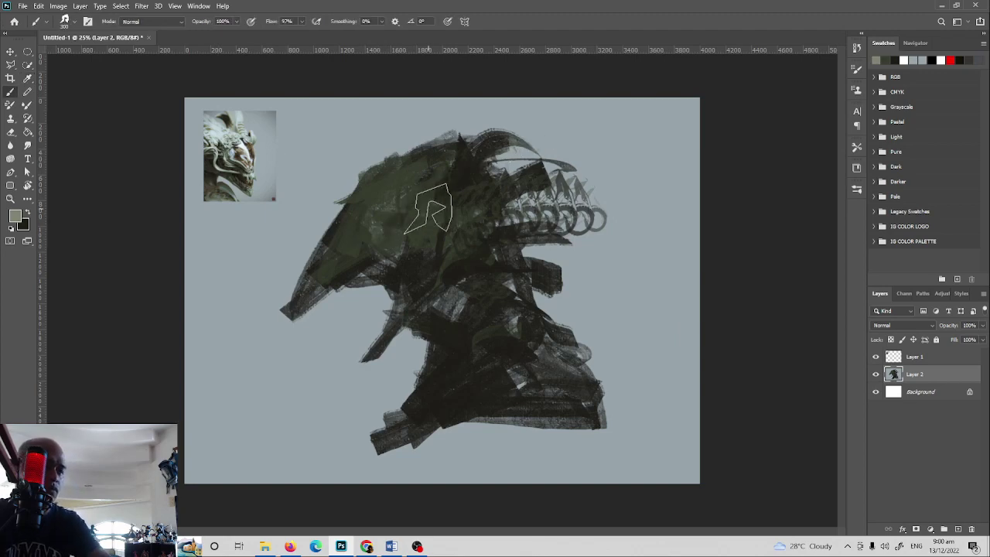
pyautogui.moveTo(356, 224)
pyautogui.mouseDown()
pyautogui.moveTo(457, 187)
pyautogui.moveTo(611, 217)
pyautogui.mouseUp()
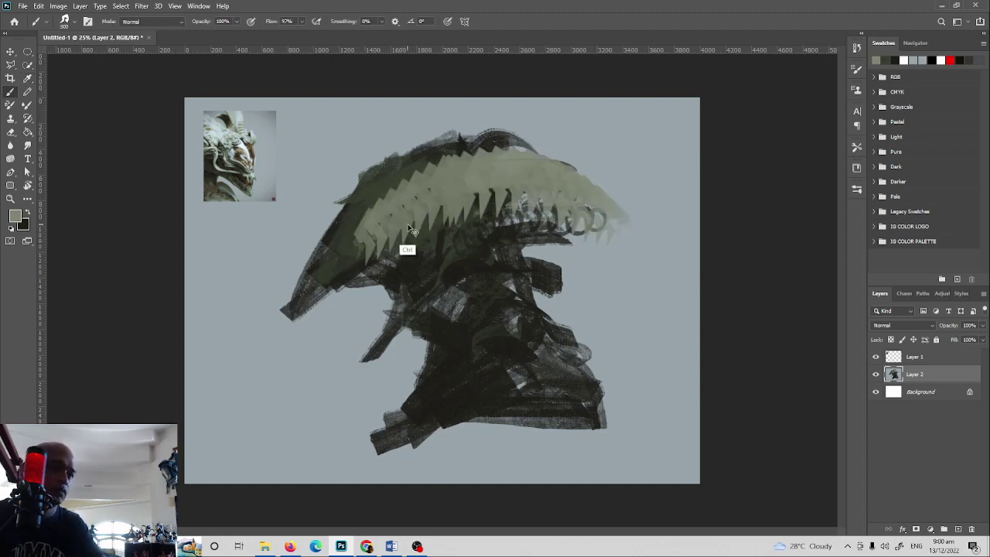
# Undo the broad arched band and paint smaller rows of pale grey-green jagged strokes along the head and crest
pyautogui.hotkey('ctrl', 'z')
pyautogui.moveTo(396, 232)
pyautogui.mouseDown()
pyautogui.moveTo(592, 216)
pyautogui.moveTo(533, 176)
pyautogui.mouseUp()
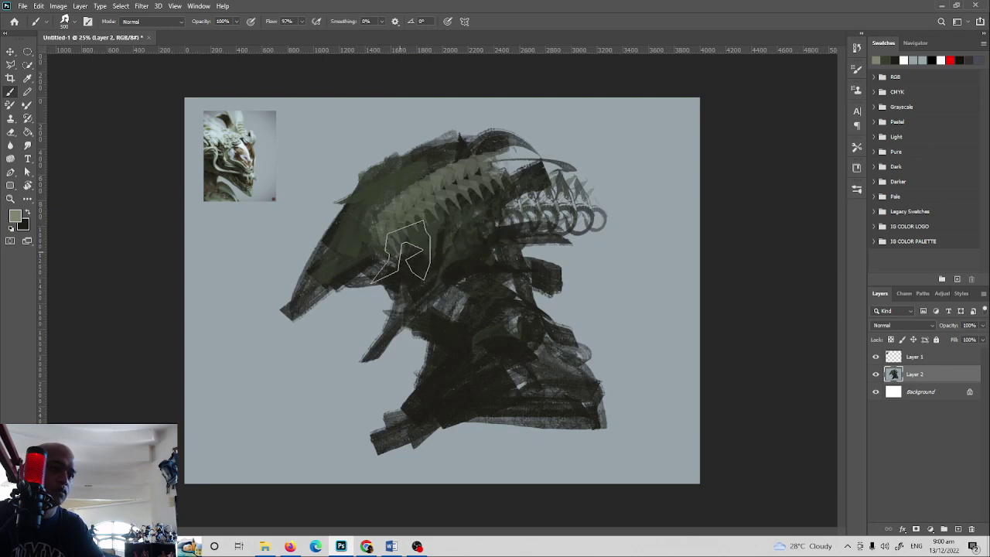
pyautogui.moveTo(400, 251); pyautogui.dragTo(478, 221)
pyautogui.moveTo(379, 215); pyautogui.dragTo(499, 128)
pyautogui.moveTo(511, 212); pyautogui.dragTo(551, 238)
# Paint jagged strokes over the chest, shoulders and rear neck, starting in pale grey-green and continuing in the dark colour
pyautogui.moveTo(518, 318); pyautogui.dragTo(608, 421)
pyautogui.press('x')
pyautogui.moveTo(526, 296); pyautogui.dragTo(602, 420)
pyautogui.moveTo(535, 407)
pyautogui.mouseDown()
pyautogui.moveTo(406, 455)
pyautogui.moveTo(448, 410)
pyautogui.moveTo(611, 453)
pyautogui.mouseUp()
pyautogui.moveTo(395, 379)
pyautogui.mouseDown()
pyautogui.moveTo(523, 299)
pyautogui.moveTo(533, 280)
pyautogui.moveTo(578, 273)
pyautogui.mouseUp()
# Reduce the jagged brush to 175 px and paint pale grey-green streaks and teeth around the face and cheek
pyautogui.press('x')
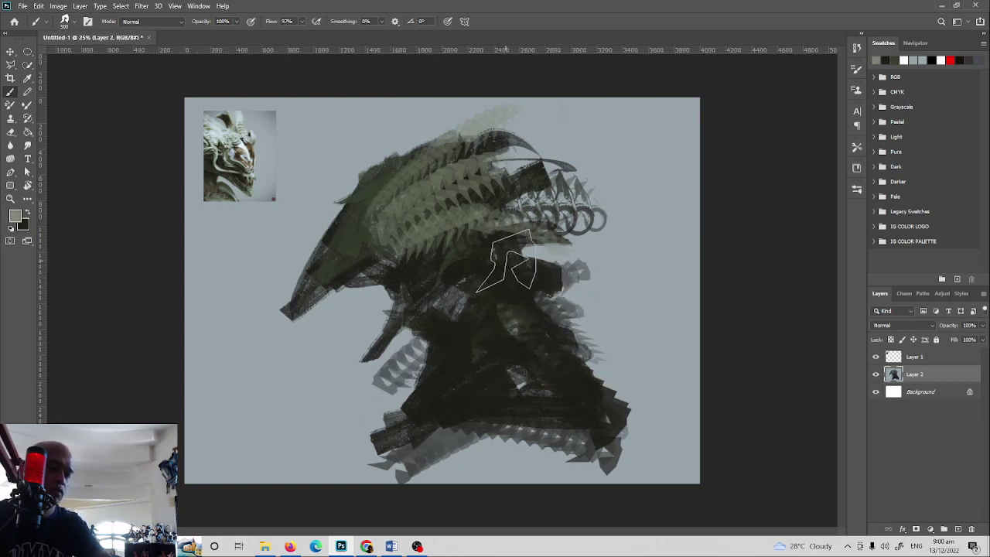
pyautogui.press('[')
pyautogui.press('[')
pyautogui.press('[')
pyautogui.press('[')
pyautogui.moveTo(519, 246); pyautogui.dragTo(466, 305)
pyautogui.moveTo(507, 272); pyautogui.dragTo(529, 268)
pyautogui.moveTo(486, 236); pyautogui.dragTo(508, 236)
pyautogui.moveTo(537, 266); pyautogui.dragTo(557, 305)
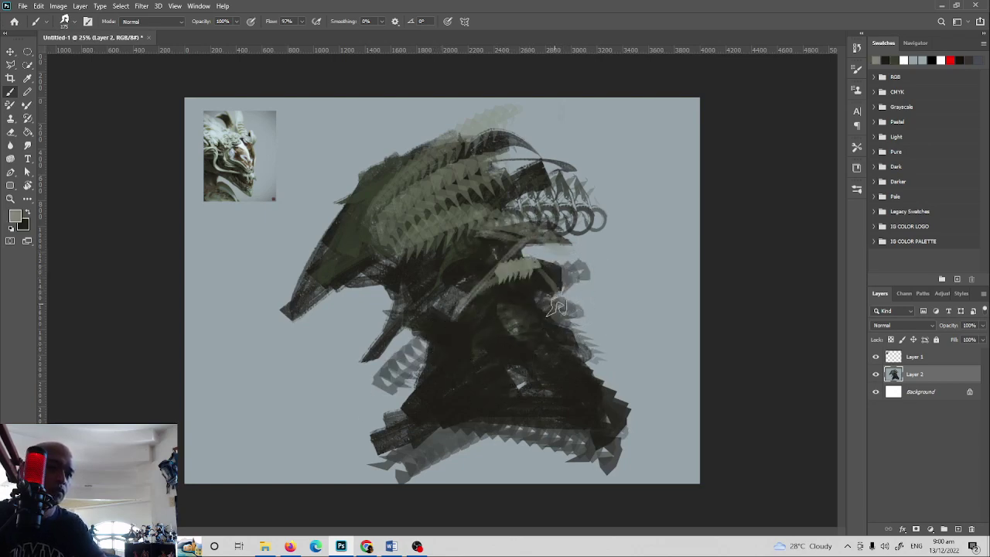
# Add small pale strokes along the lower jaw, below the brow and over the spikes in front of the face
pyautogui.moveTo(508, 280); pyautogui.dragTo(557, 303)
pyautogui.moveTo(508, 231); pyautogui.dragTo(459, 255)
pyautogui.moveTo(589, 191); pyautogui.dragTo(603, 188)
pyautogui.moveTo(506, 185); pyautogui.dragTo(543, 179)
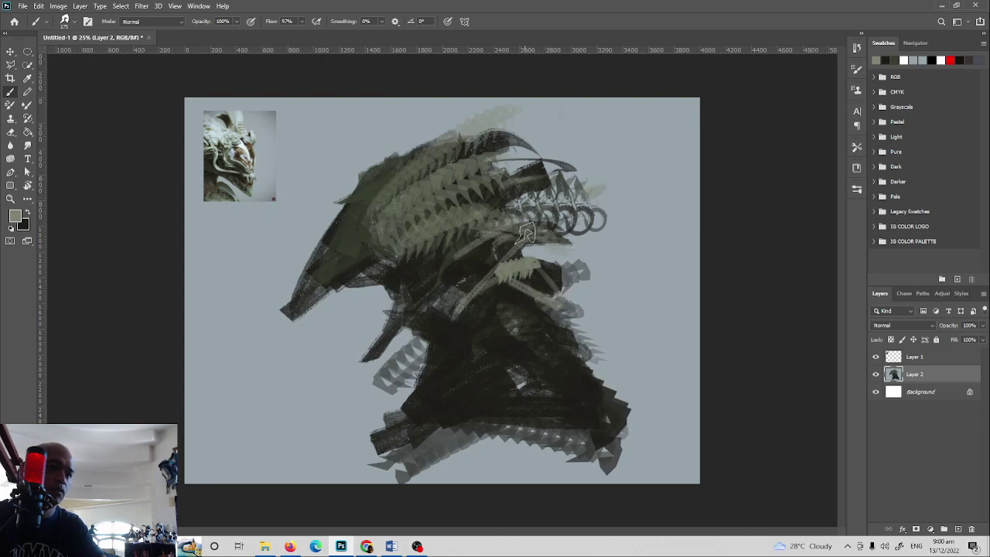
# Paint dark jagged spikes along the underside of the head's rear crest and the fin behind the neck
pyautogui.press('x')
pyautogui.moveTo(427, 238); pyautogui.dragTo(392, 249)
pyautogui.moveTo(303, 314); pyautogui.dragTo(395, 264)
pyautogui.moveTo(443, 247); pyautogui.dragTo(356, 287)
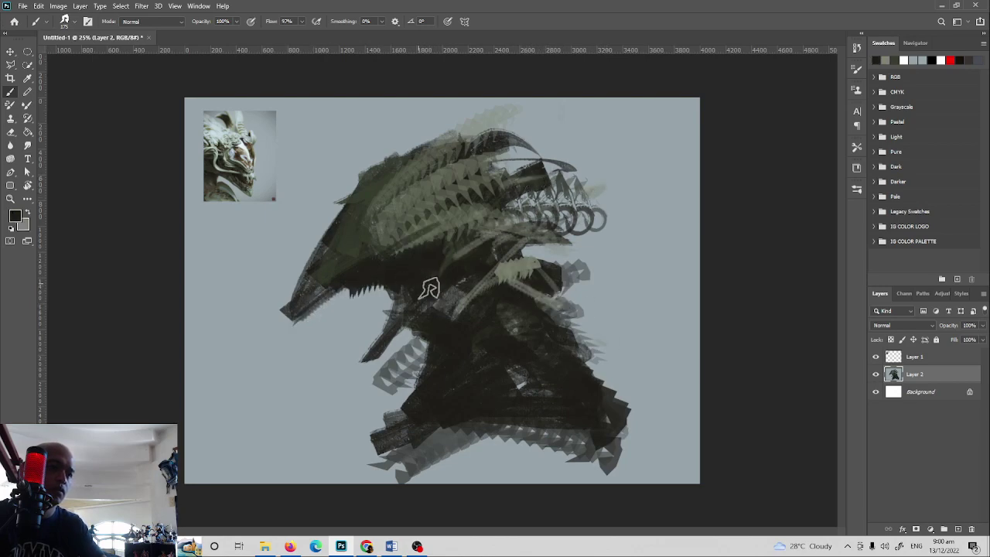
pyautogui.moveTo(416, 304)
pyautogui.mouseDown()
pyautogui.moveTo(375, 329)
pyautogui.moveTo(409, 312)
pyautogui.moveTo(420, 320)
pyautogui.moveTo(403, 287)
pyautogui.moveTo(424, 348)
pyautogui.moveTo(387, 359)
pyautogui.mouseUp()
# Sample muted greens from the reference creature and paint a diagonal band from the rear neck fin towards the jaw
pyautogui.press('x')
pyautogui.press('i')
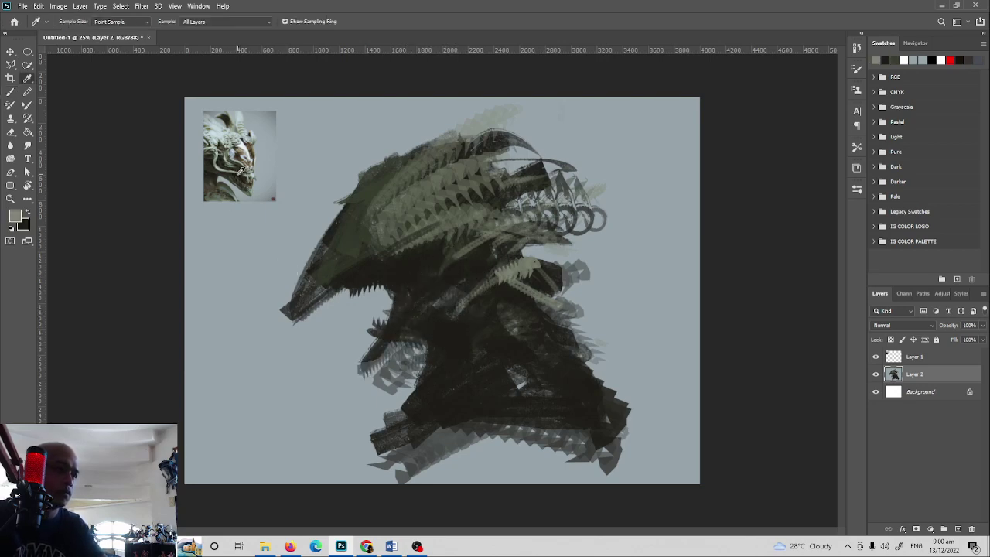
pyautogui.click(228, 182)
pyautogui.press('b')
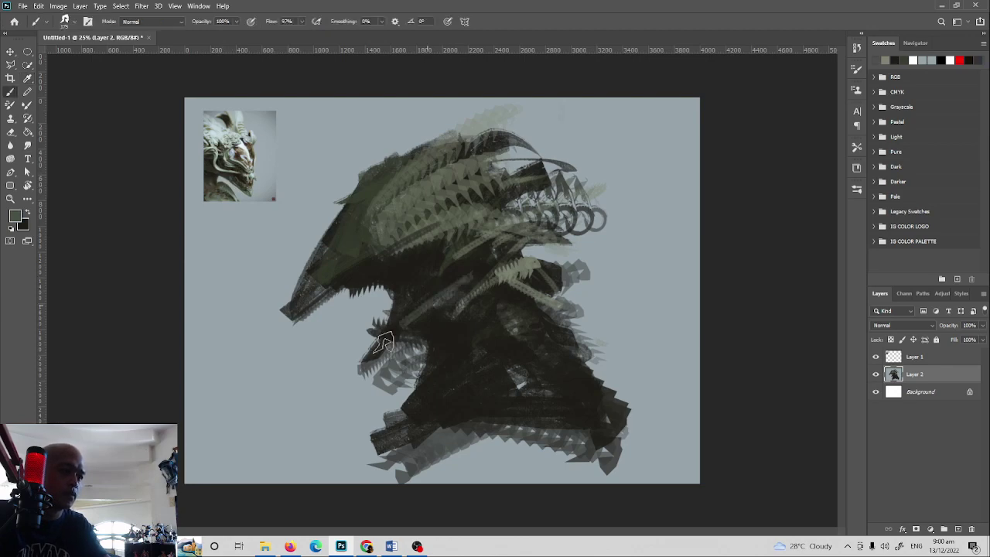
pyautogui.moveTo(386, 340)
pyautogui.mouseDown()
pyautogui.moveTo(449, 302)
pyautogui.moveTo(413, 318)
pyautogui.moveTo(464, 283)
pyautogui.moveTo(457, 279)
pyautogui.moveTo(429, 310)
pyautogui.moveTo(470, 276)
pyautogui.moveTo(498, 309)
pyautogui.moveTo(540, 307)
pyautogui.moveTo(455, 323)
pyautogui.moveTo(519, 317)
pyautogui.mouseUp()
pyautogui.press('i')
pyautogui.click(223, 182)
pyautogui.press('b')
# In the dark colour, add jagged details to the jaw, chin and rear crest, and extend the shoulders to the canvas's lower edge
pyautogui.press('x')
pyautogui.moveTo(624, 411)
pyautogui.mouseDown()
pyautogui.moveTo(572, 436)
pyautogui.moveTo(424, 455)
pyautogui.mouseUp()
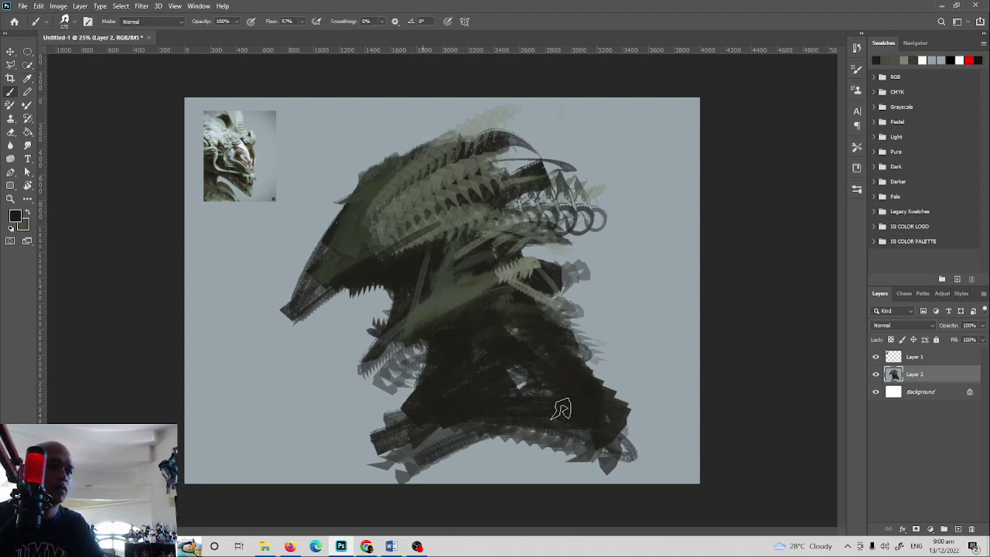
pyautogui.moveTo(533, 255); pyautogui.dragTo(577, 271)
pyautogui.moveTo(599, 333); pyautogui.dragTo(577, 300)
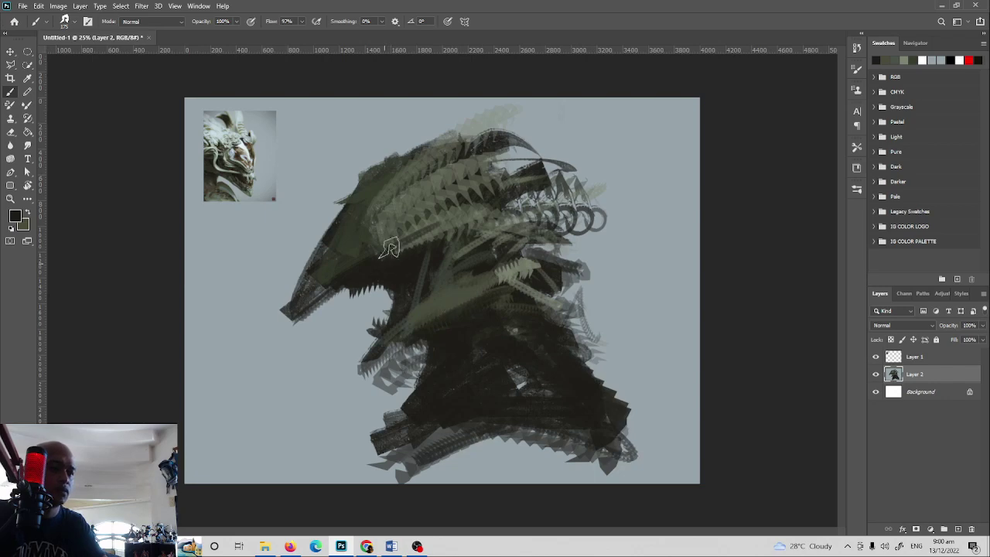
pyautogui.moveTo(389, 248)
pyautogui.mouseDown()
pyautogui.moveTo(399, 218)
pyautogui.moveTo(443, 177)
pyautogui.mouseUp()
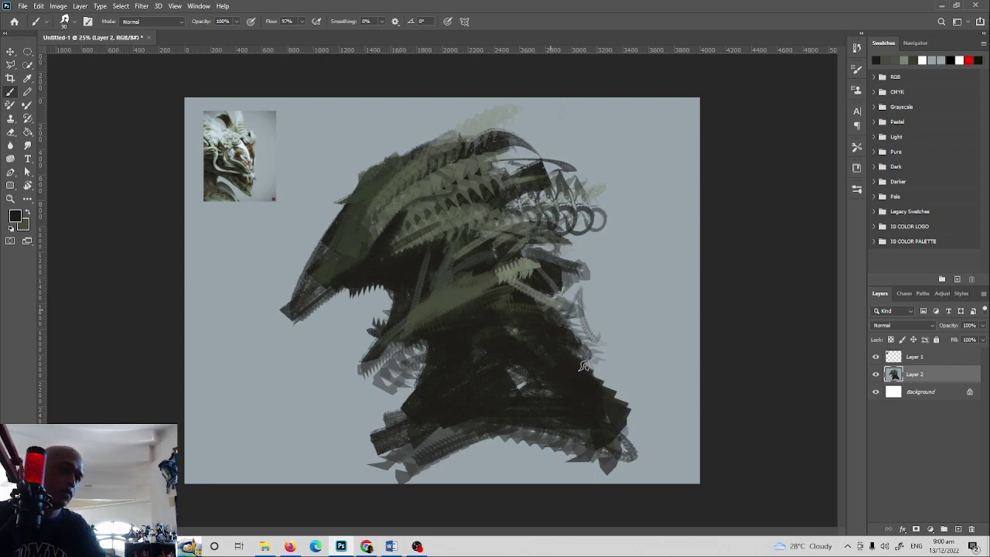
pyautogui.moveTo(584, 365); pyautogui.dragTo(613, 395)
pyautogui.moveTo(592, 453)
pyautogui.mouseDown()
pyautogui.moveTo(431, 457)
pyautogui.moveTo(624, 490)
pyautogui.moveTo(592, 457)
pyautogui.moveTo(626, 463)
pyautogui.moveTo(553, 453)
pyautogui.moveTo(561, 405)
pyautogui.moveTo(389, 464)
pyautogui.moveTo(450, 468)
pyautogui.mouseUp()
pyautogui.press('e')
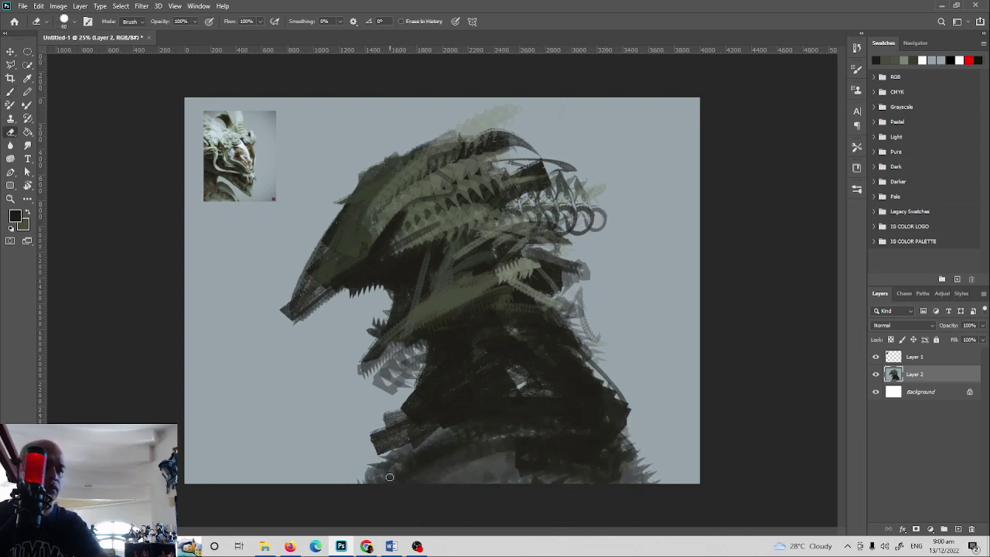
pyautogui.moveTo(371, 478); pyautogui.dragTo(680, 481)
pyautogui.hotkey('ctrl', 'z')
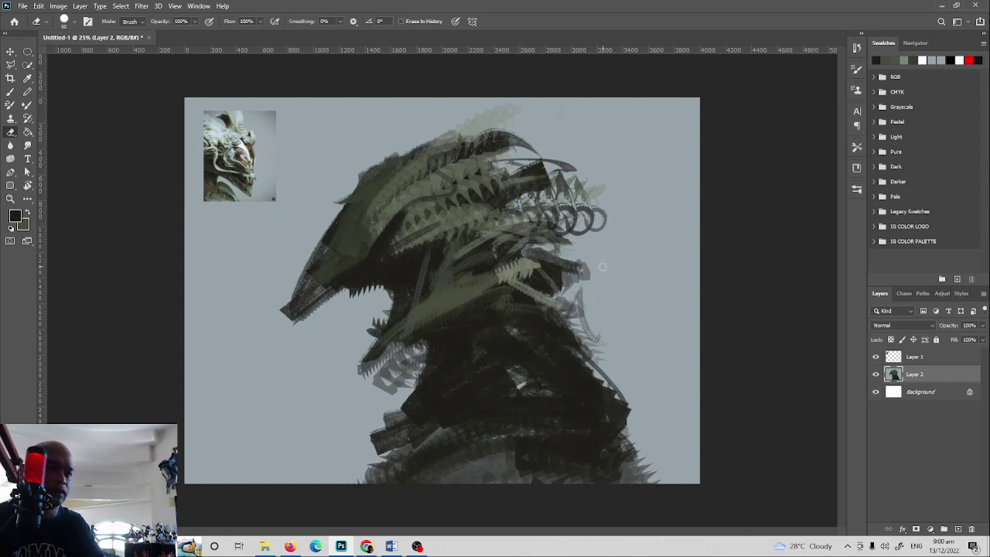
# Paint dark jagged strokes over the crest tip, the rings in front of the face and the jaw
pyautogui.press('i')
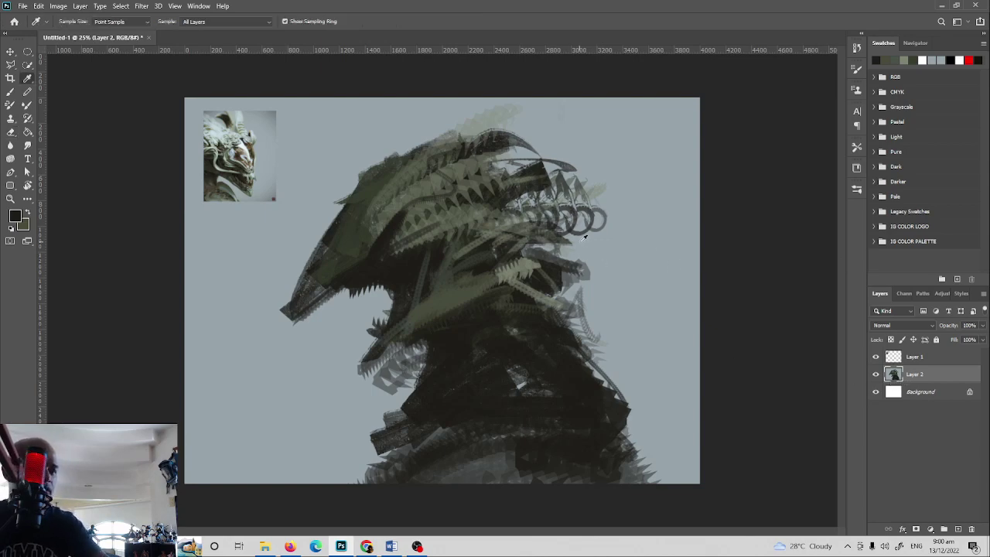
pyautogui.press('b')
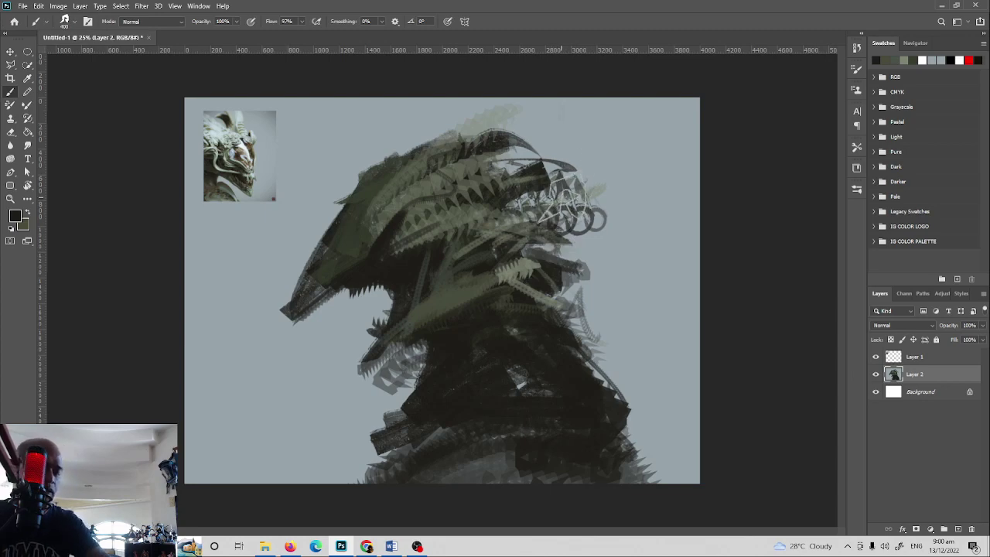
pyautogui.moveTo(504, 152); pyautogui.dragTo(555, 144)
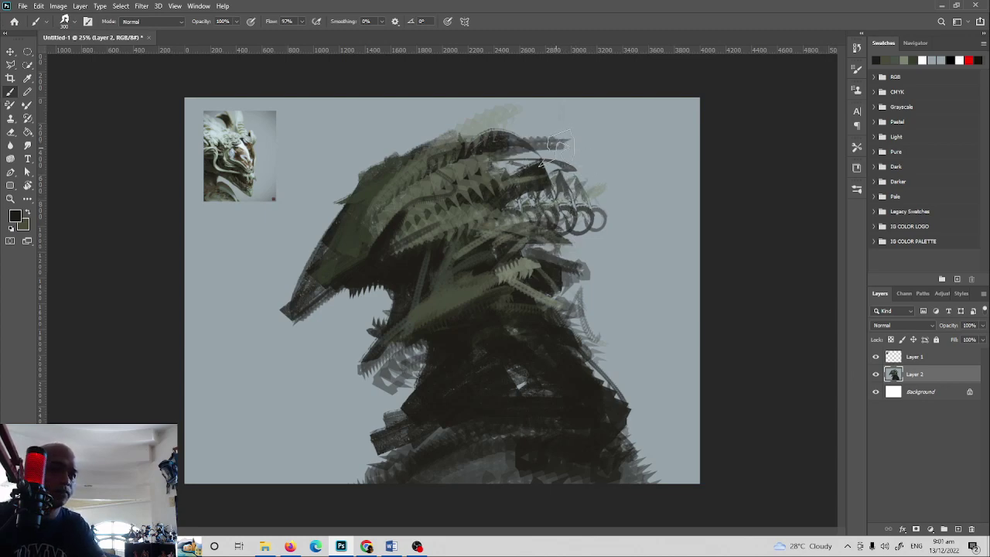
pyautogui.moveTo(528, 188); pyautogui.dragTo(601, 249)
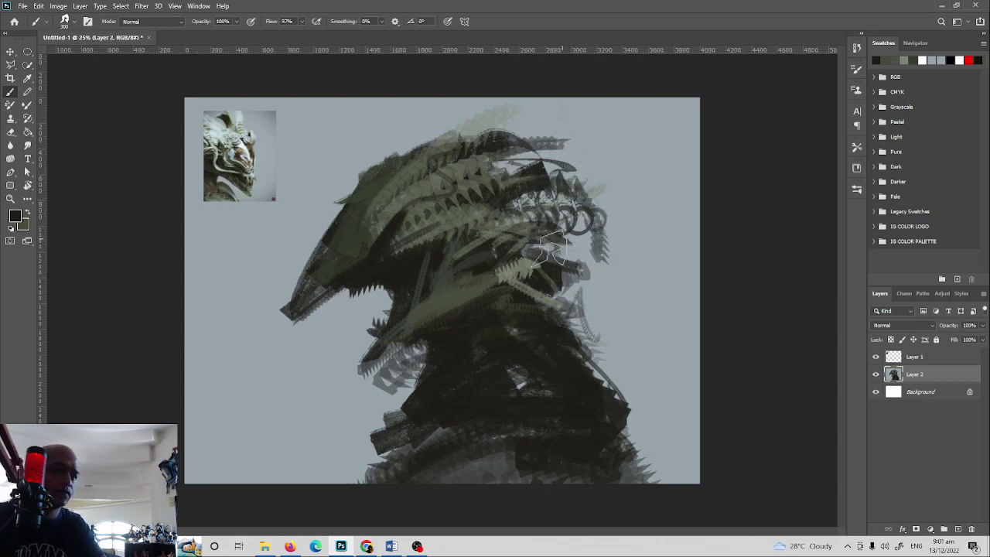
pyautogui.moveTo(542, 246)
pyautogui.mouseDown()
pyautogui.moveTo(564, 266)
pyautogui.moveTo(544, 282)
pyautogui.mouseUp()
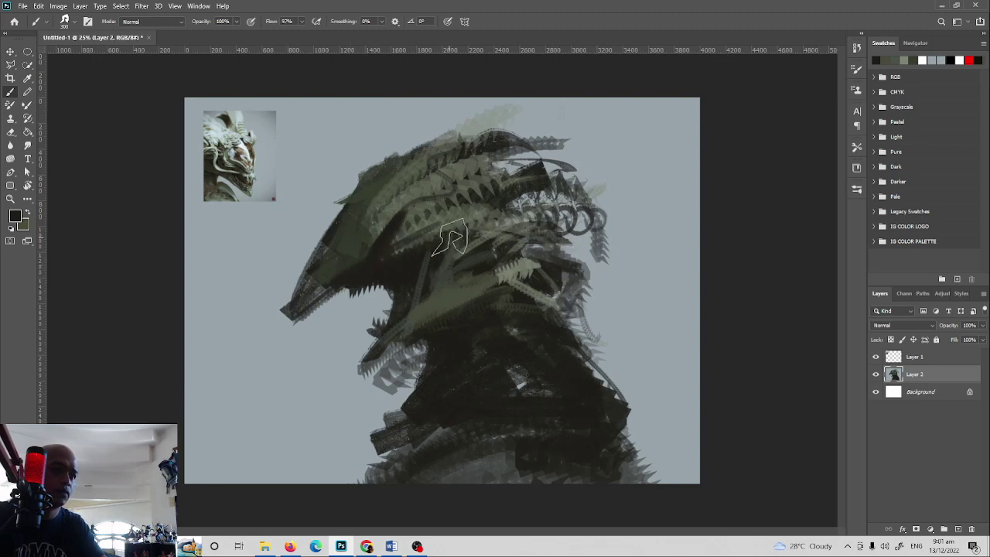
# Sample a pale blue-grey from the reference creature as the brush colour
pyautogui.press('i')
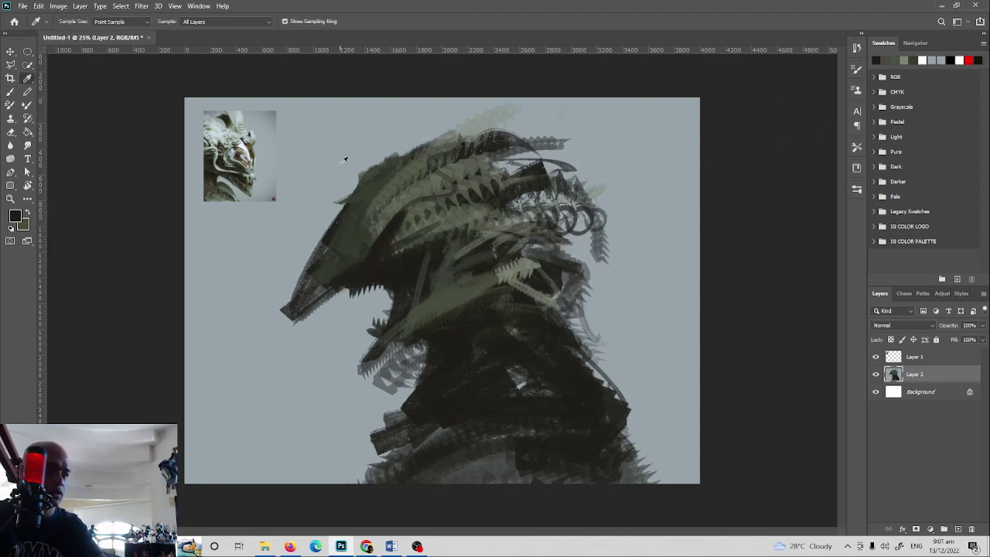
pyautogui.click(241, 151)
pyautogui.press('b')
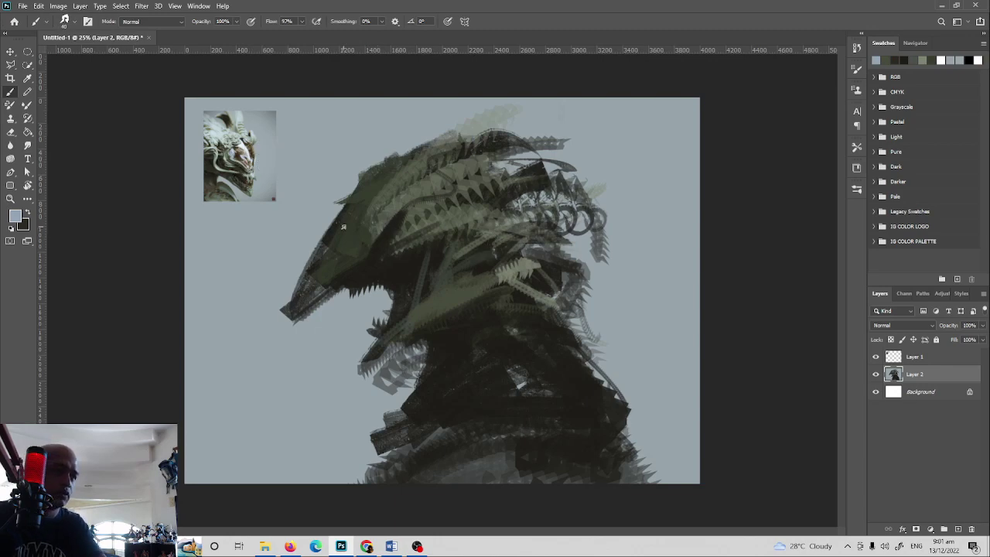
# Choose the 909 px brush shaped like a ring of separate shards and enable Transfer for it
pyautogui.click(73, 23)
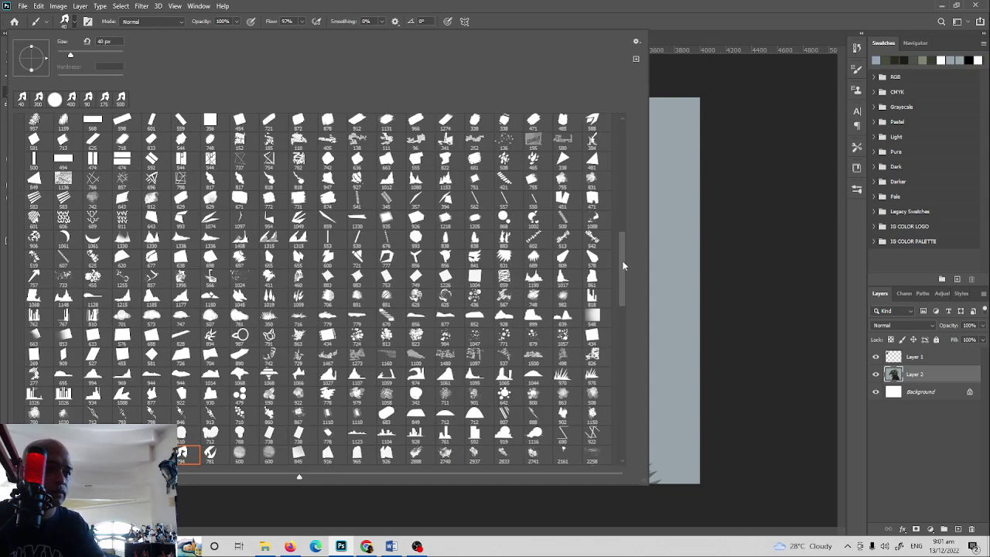
pyautogui.moveTo(623, 265); pyautogui.dragTo(623, 305)
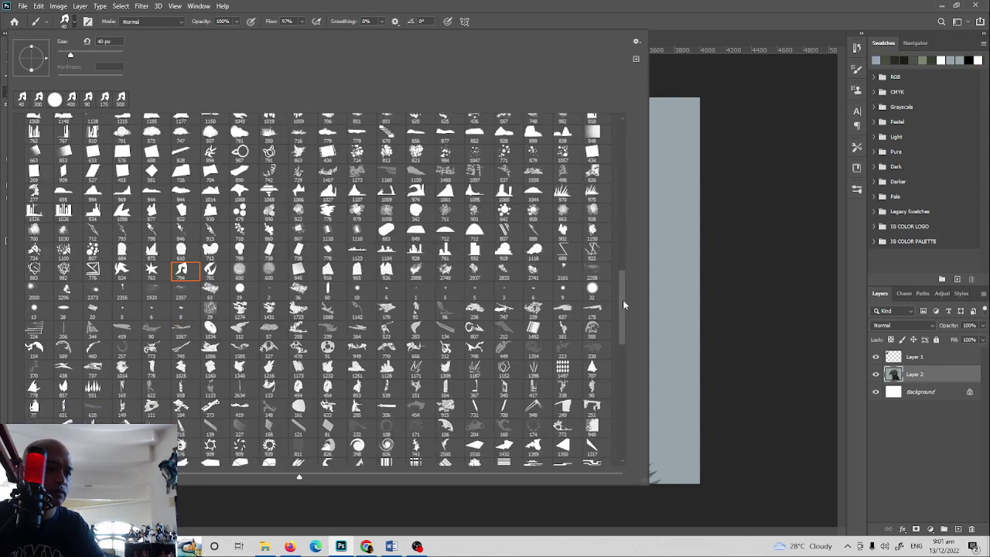
pyautogui.click(239, 447)
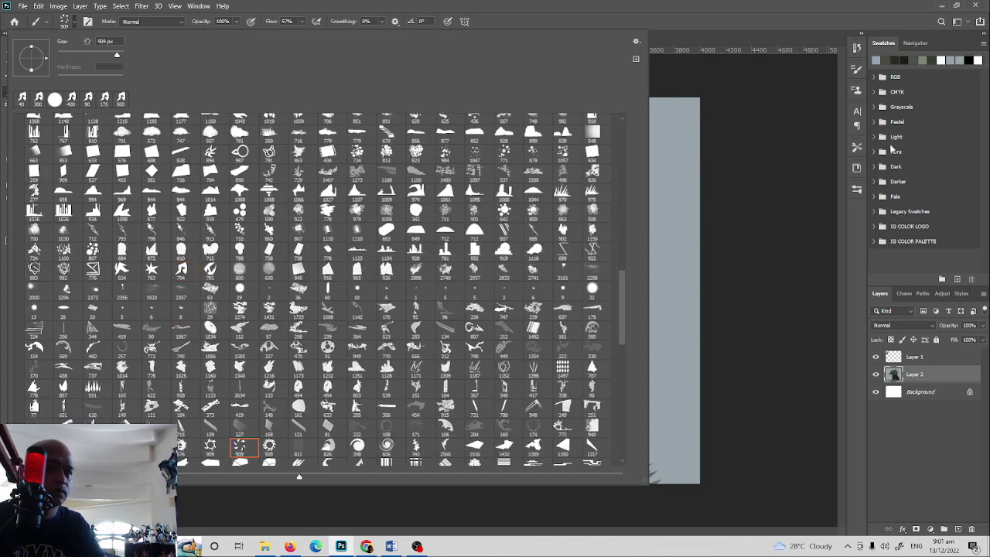
pyautogui.click(856, 70)
pyautogui.click(666, 158)
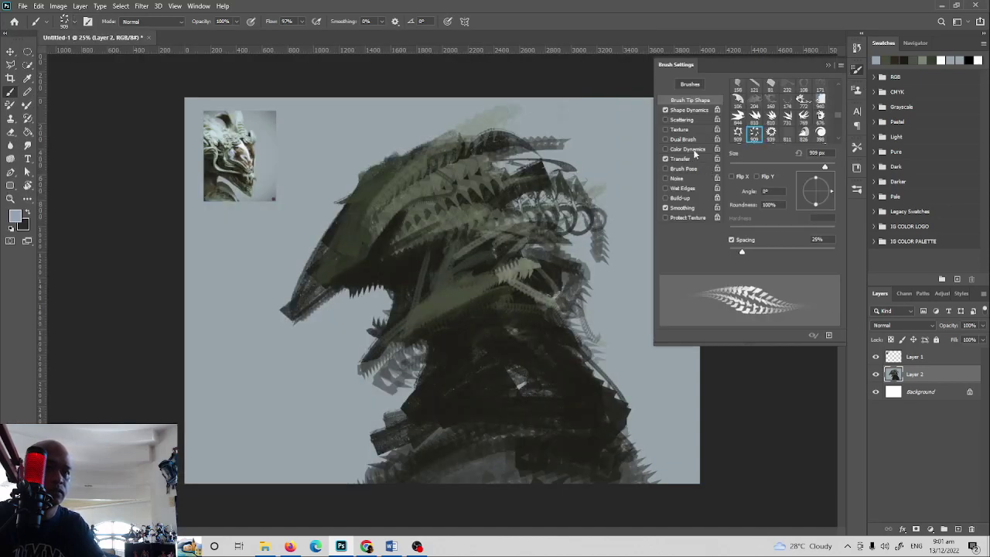
pyautogui.click(829, 66)
# Try a pale shard stroke across the face, undo it and reduce the brush to 500 px
pyautogui.moveTo(498, 305); pyautogui.dragTo(688, 217)
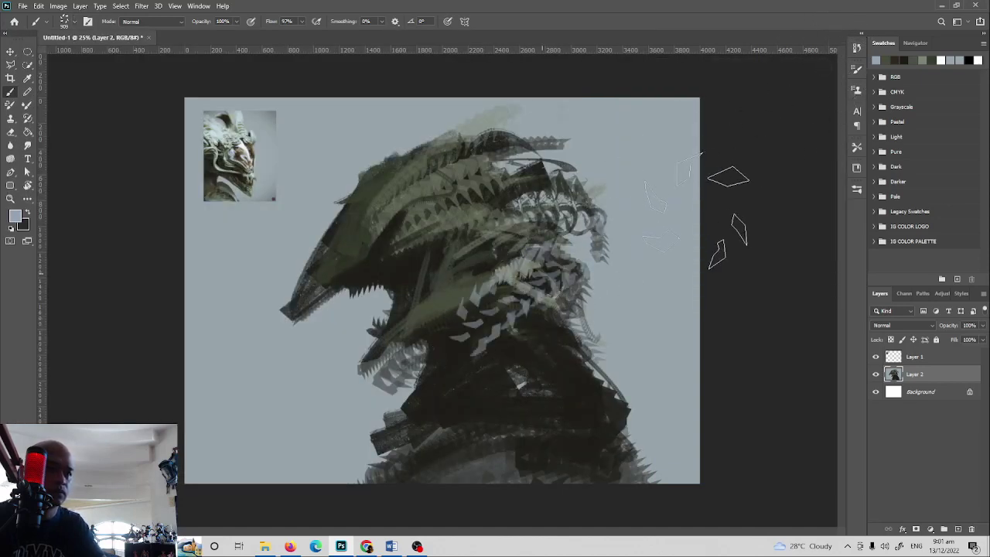
pyautogui.hotkey('ctrl', 'z')
pyautogui.press('[')
pyautogui.press('[')
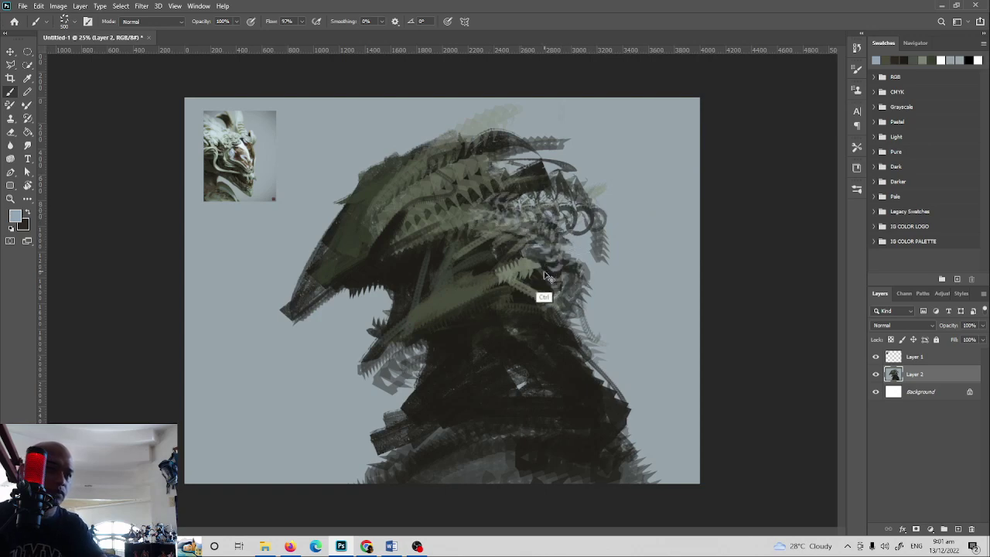
# Sample a dark tone from the neck and paint broken shard texture over the face and down the neck
pyautogui.press('x')
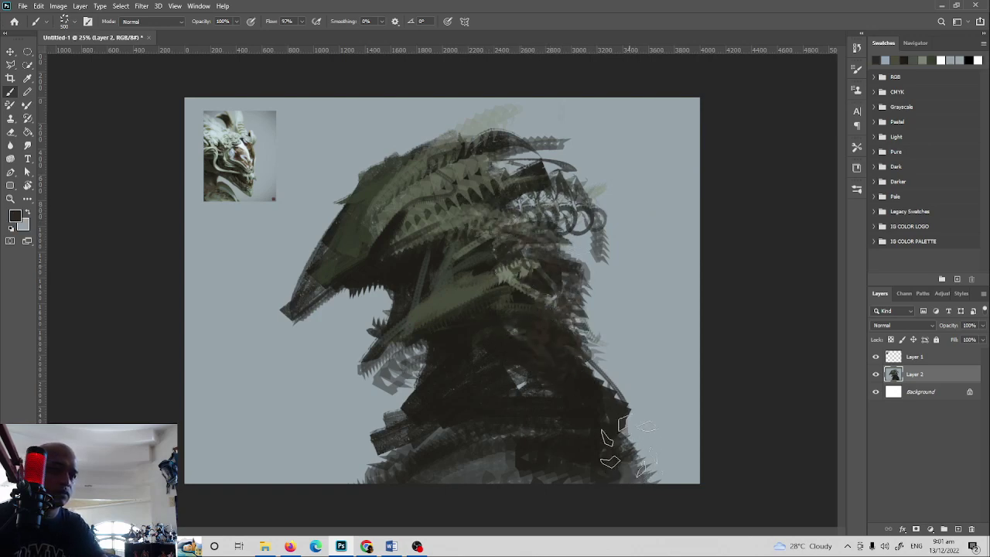
pyautogui.press('i')
pyautogui.keyDown('alt'); pyautogui.click(448, 345); pyautogui.keyUp('alt')
pyautogui.moveTo(545, 267)
pyautogui.mouseDown()
pyautogui.moveTo(599, 375)
pyautogui.moveTo(529, 379)
pyautogui.moveTo(587, 327)
pyautogui.moveTo(532, 406)
pyautogui.moveTo(417, 472)
pyautogui.moveTo(377, 452)
pyautogui.mouseUp()
# Paint pale braided rows of shards diagonally across the neck and shoulders, and partly darken them with dark strokes
pyautogui.press('x')
pyautogui.moveTo(576, 393); pyautogui.dragTo(378, 465)
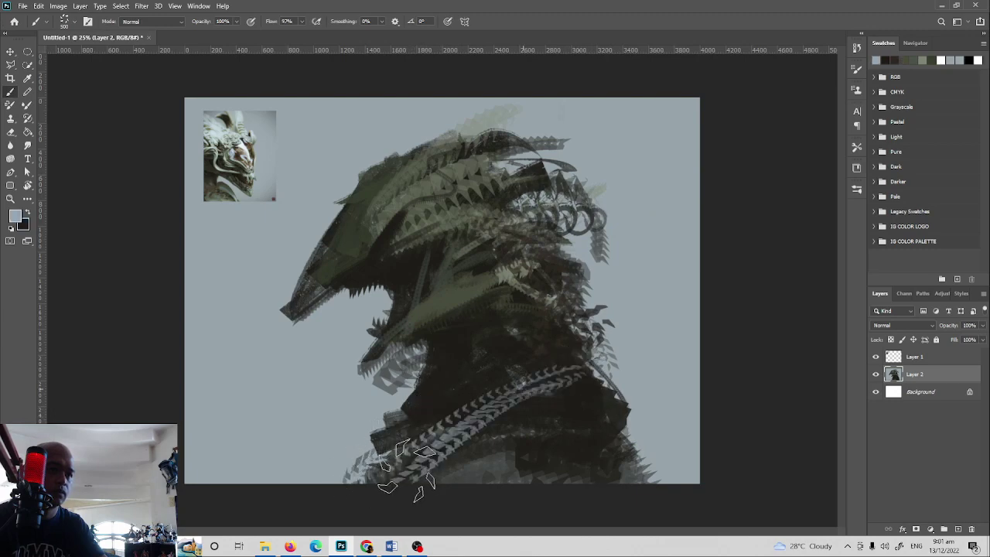
pyautogui.moveTo(517, 428)
pyautogui.mouseDown()
pyautogui.moveTo(600, 417)
pyautogui.moveTo(363, 486)
pyautogui.moveTo(551, 355)
pyautogui.mouseUp()
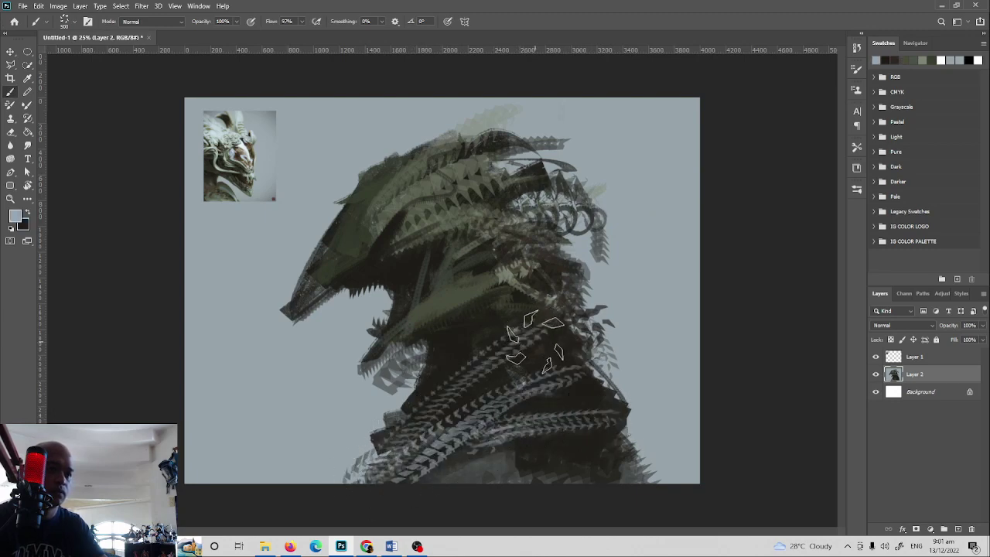
pyautogui.press('x')
pyautogui.moveTo(427, 437)
pyautogui.mouseDown()
pyautogui.moveTo(571, 397)
pyautogui.moveTo(589, 417)
pyautogui.mouseUp()
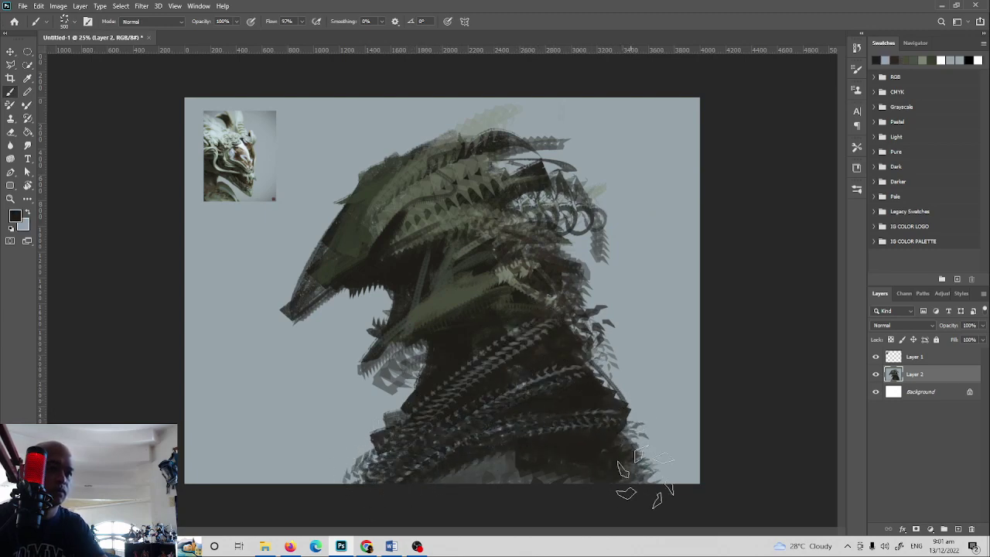
# Paint dark curving shard strands rising from the front shoulder through the empty background before the face
pyautogui.moveTo(641, 475)
pyautogui.mouseDown()
pyautogui.moveTo(735, 230)
pyautogui.moveTo(705, 279)
pyautogui.moveTo(637, 144)
pyautogui.mouseUp()
pyautogui.moveTo(600, 144); pyautogui.dragTo(609, 101)
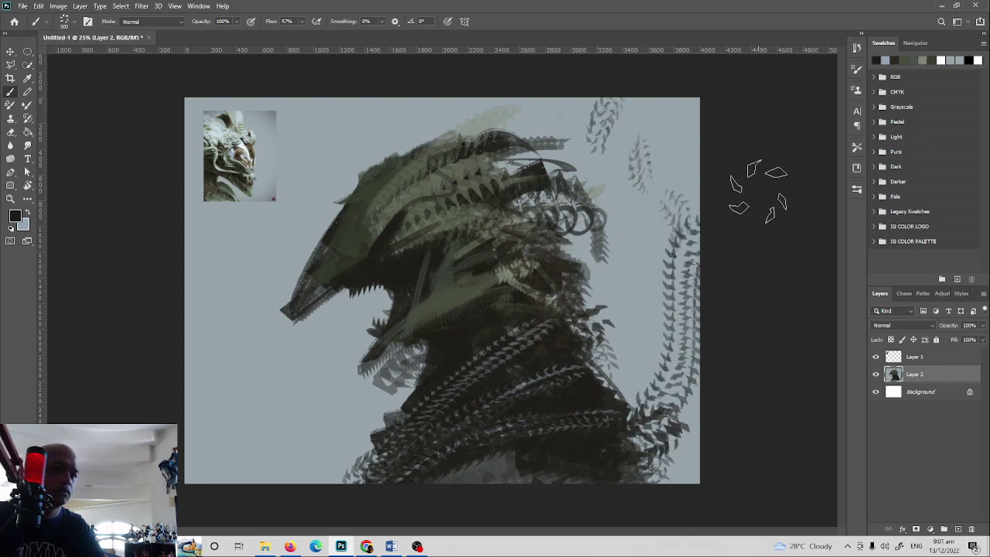
pyautogui.moveTo(735, 447); pyautogui.dragTo(693, 476)
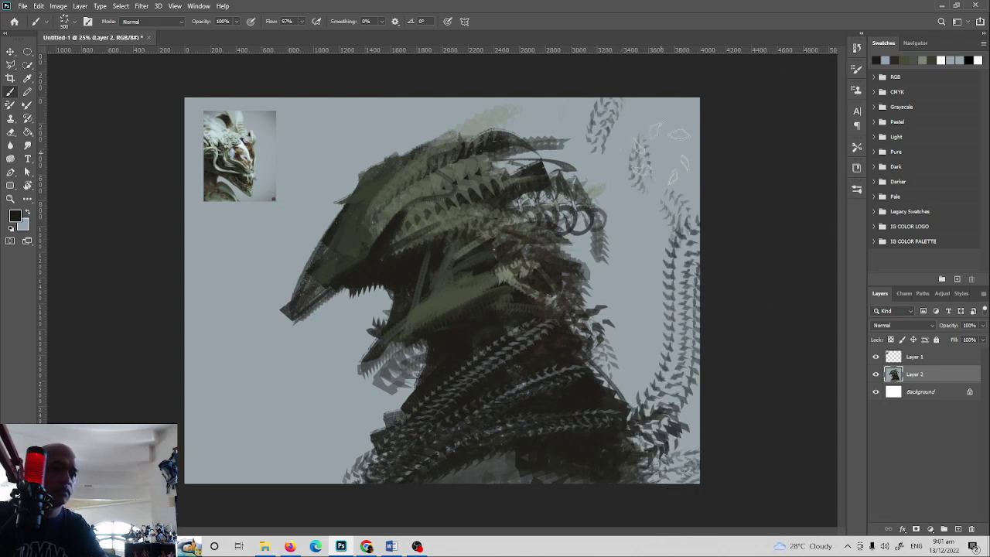
# Choose the 1010 px brush shaped like an open pointed chevron
pyautogui.click(70, 22)
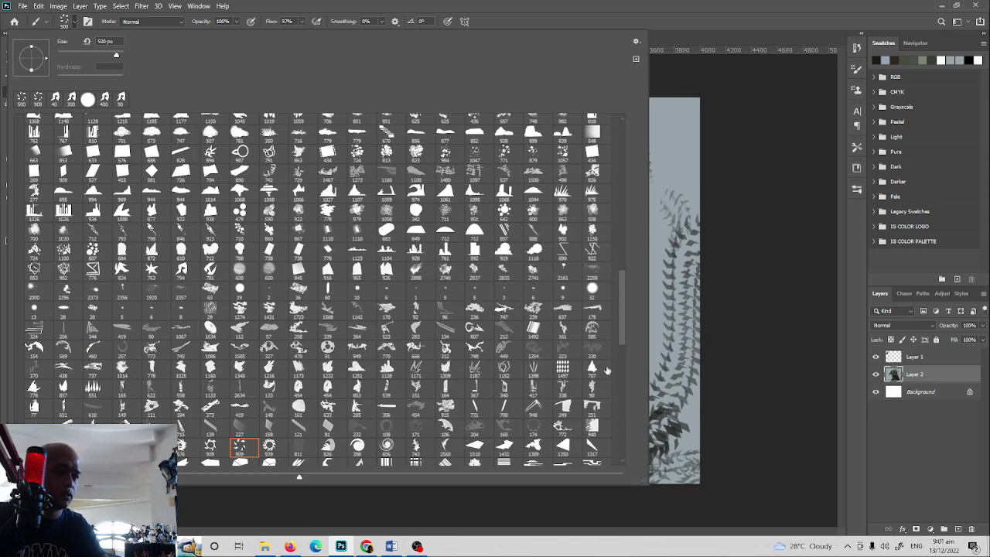
pyautogui.scroll(-10, 617, 371)
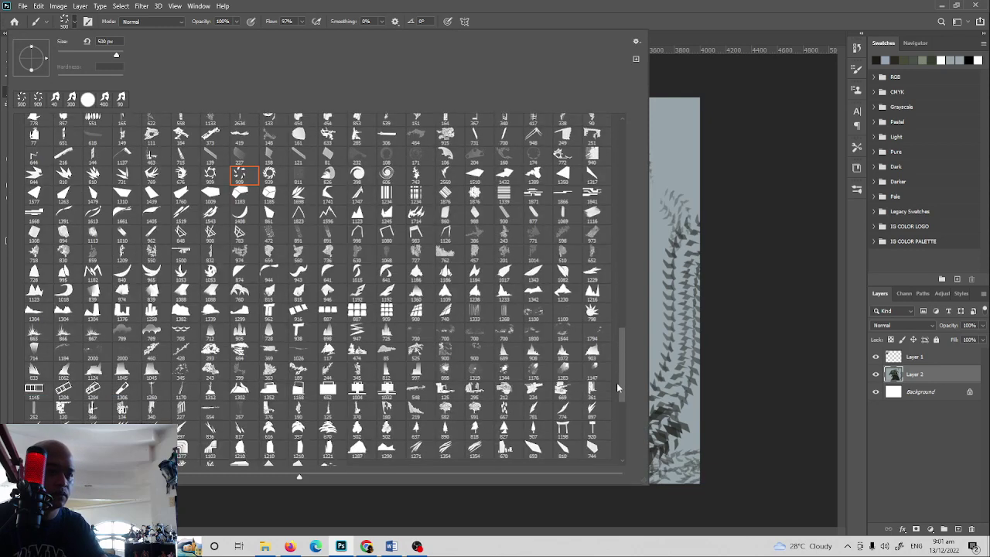
pyautogui.scroll(-1, 609, 425)
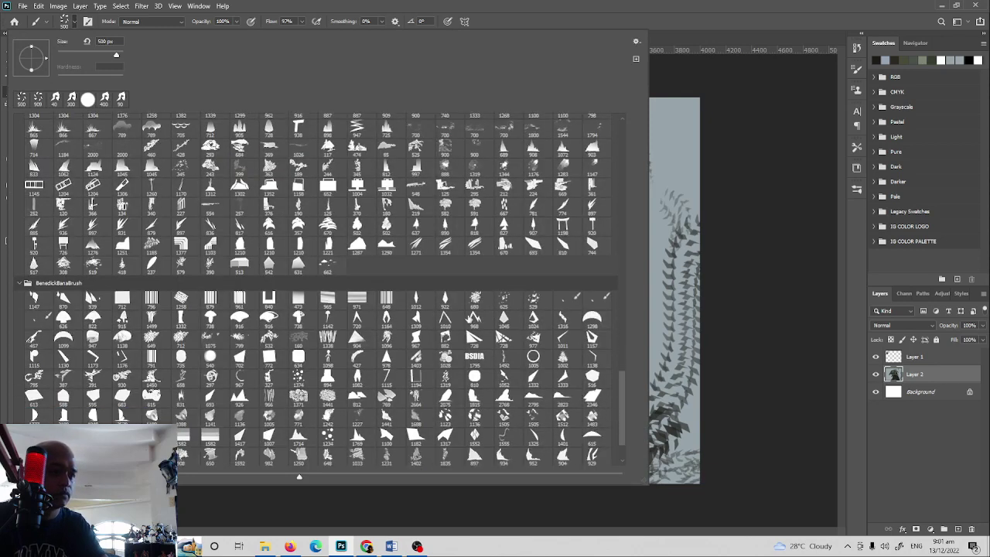
pyautogui.click(452, 323)
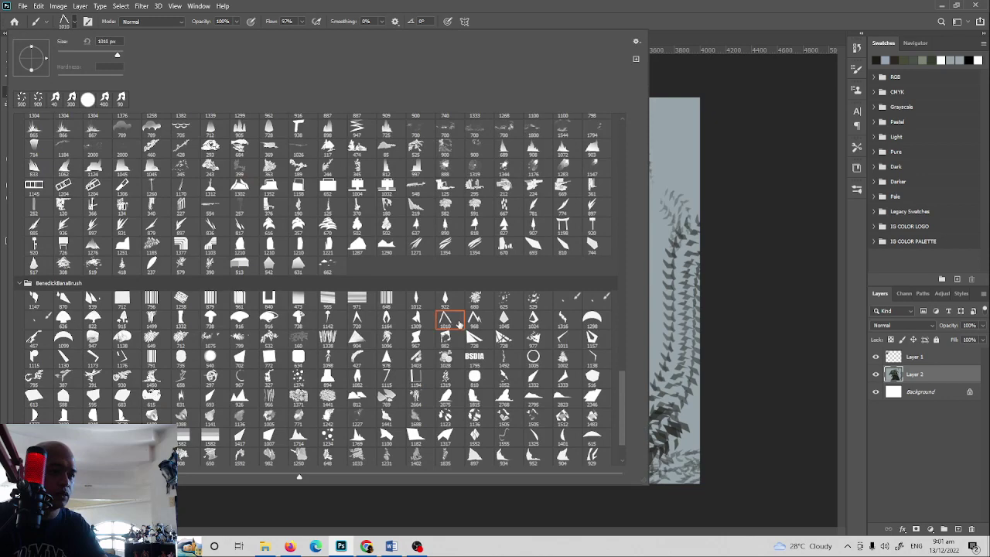
# Tighten the chevron brush's spacing and turn on Transfer for it
pyautogui.click(857, 69)
pyautogui.moveTo(715, 249); pyautogui.dragTo(702, 247)
pyautogui.click(680, 158)
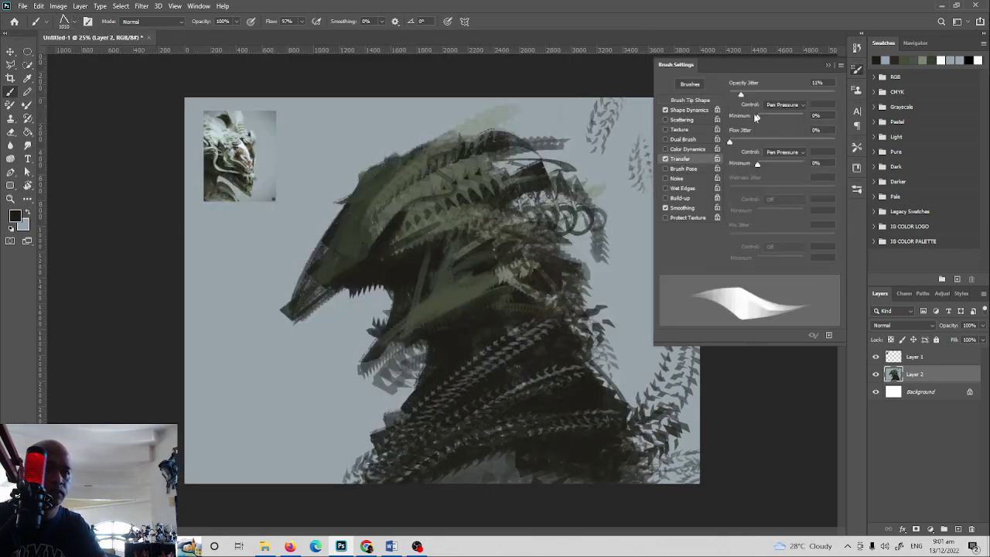
pyautogui.click(827, 68)
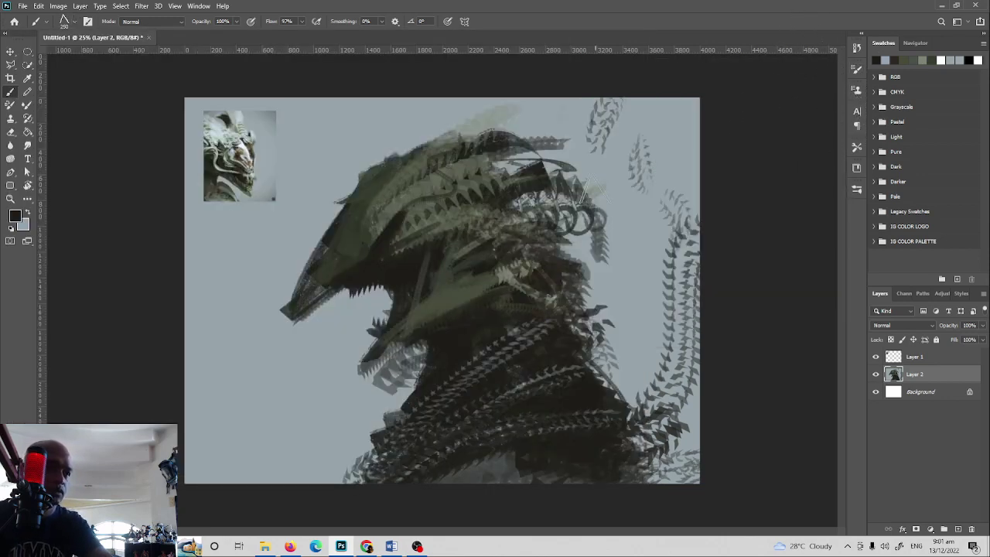
# Set the foreground to near-white #e9f4f8 and try painting the eye slit behind the snout
pyautogui.click(27, 213)
pyautogui.click(15, 216)
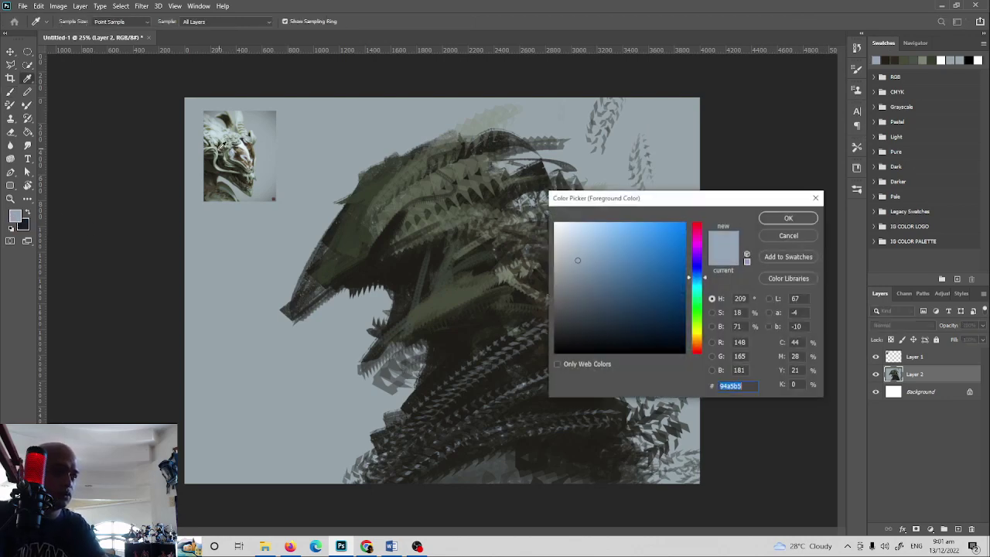
pyautogui.click(791, 219)
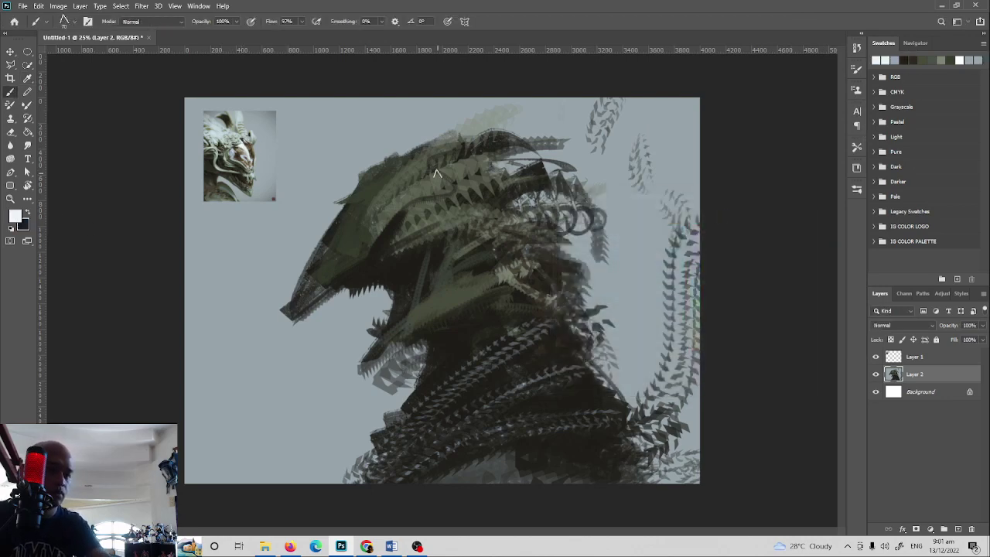
pyautogui.hotkey('ctrl', 'z')
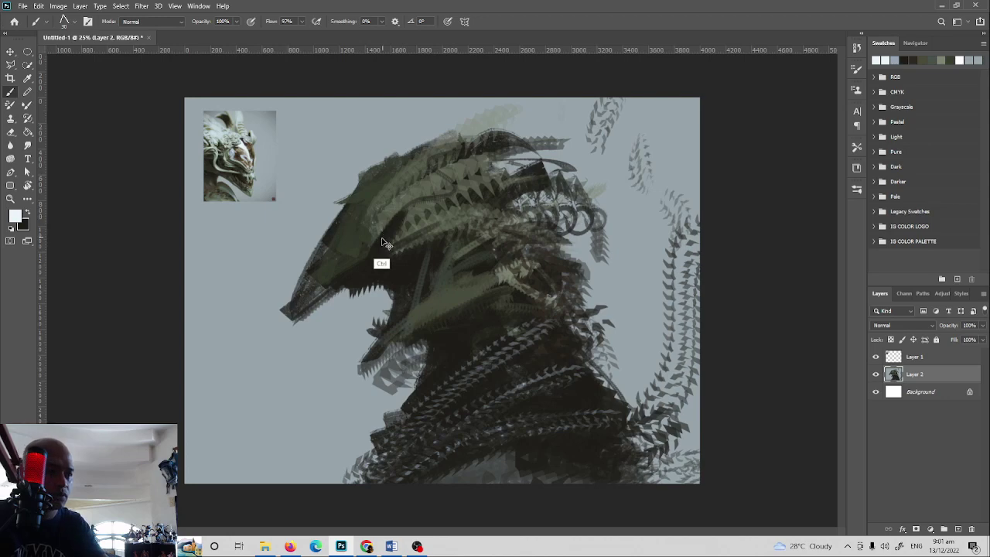
pyautogui.moveTo(381, 242); pyautogui.dragTo(402, 214)
pyautogui.hotkey('ctrl', 'z')
# Change the foreground to bright cyan and try a short glowing stroke at the creature's eye
pyautogui.click(14, 217)
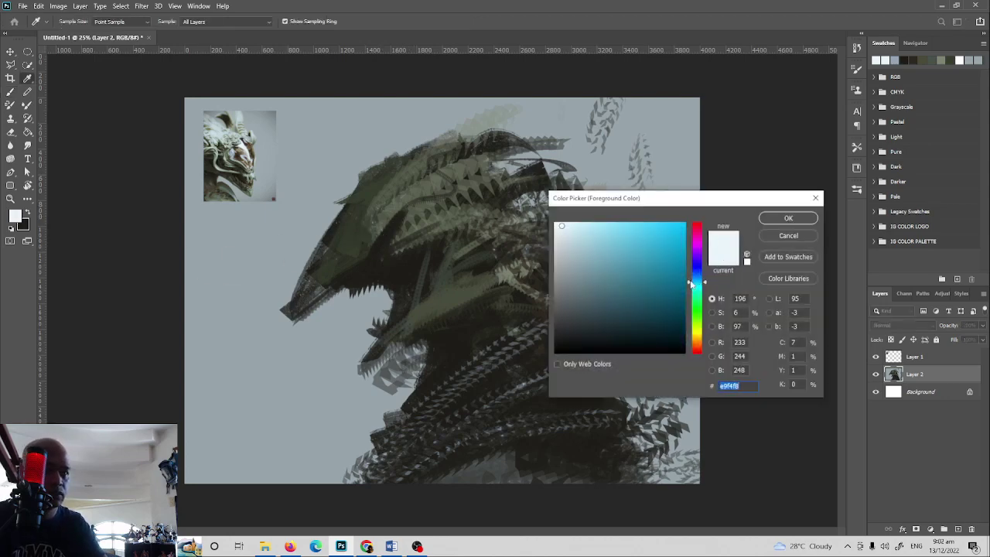
pyautogui.click(683, 227)
pyautogui.click(788, 218)
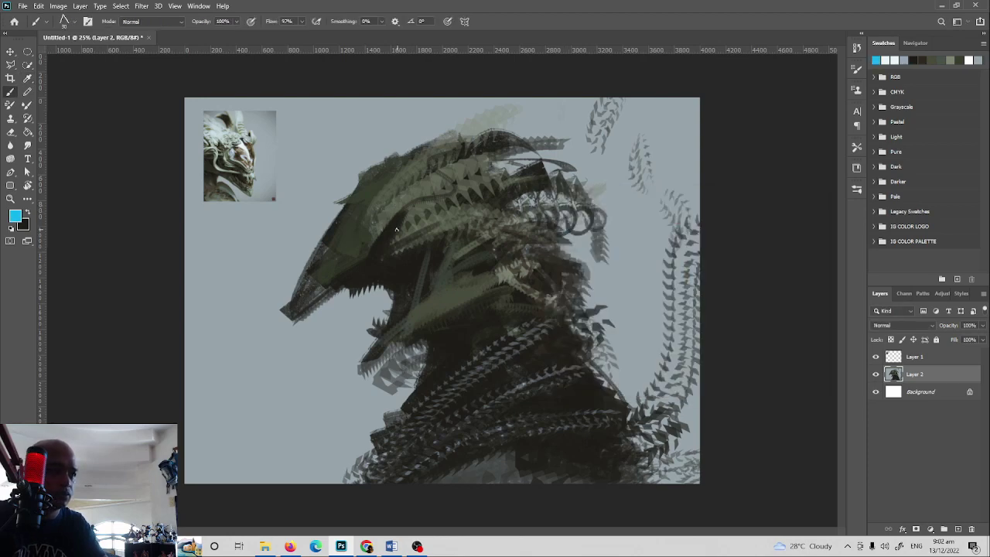
pyautogui.moveTo(388, 231); pyautogui.dragTo(382, 239)
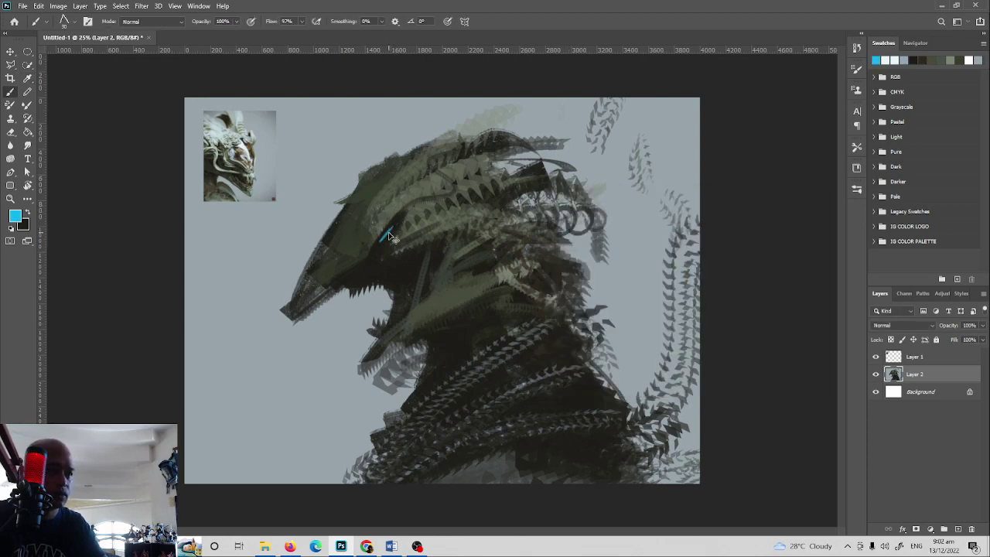
# Sample a pale grey from the reference face and paint a narrow slanted eye, trimming it with the dark colour
pyautogui.press('i')
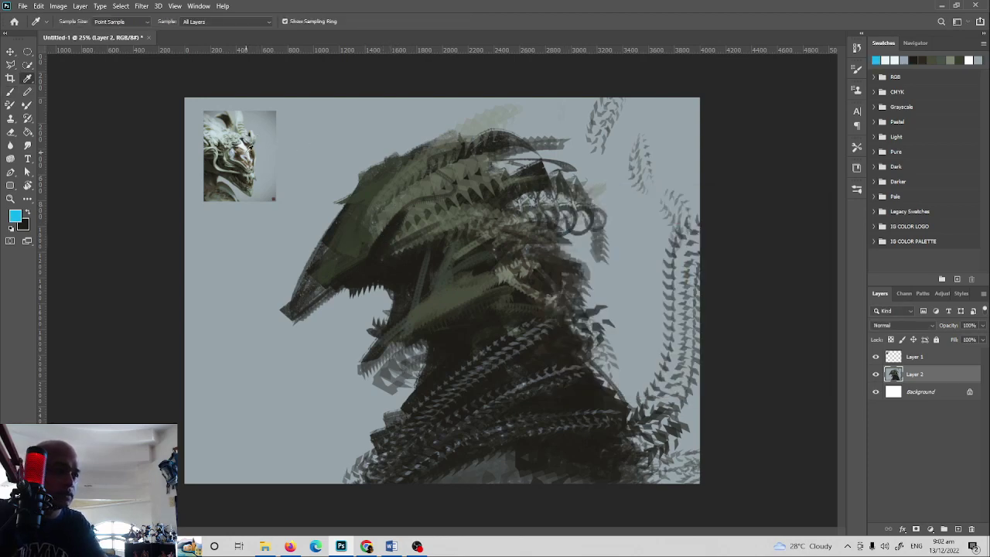
pyautogui.click(242, 151)
pyautogui.press('b')
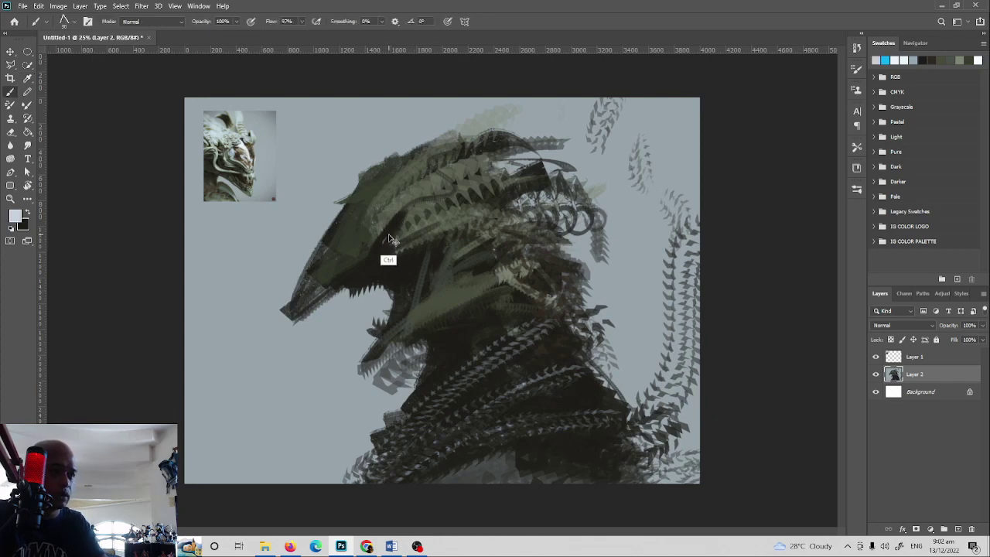
pyautogui.hotkey('ctrl', 'z')
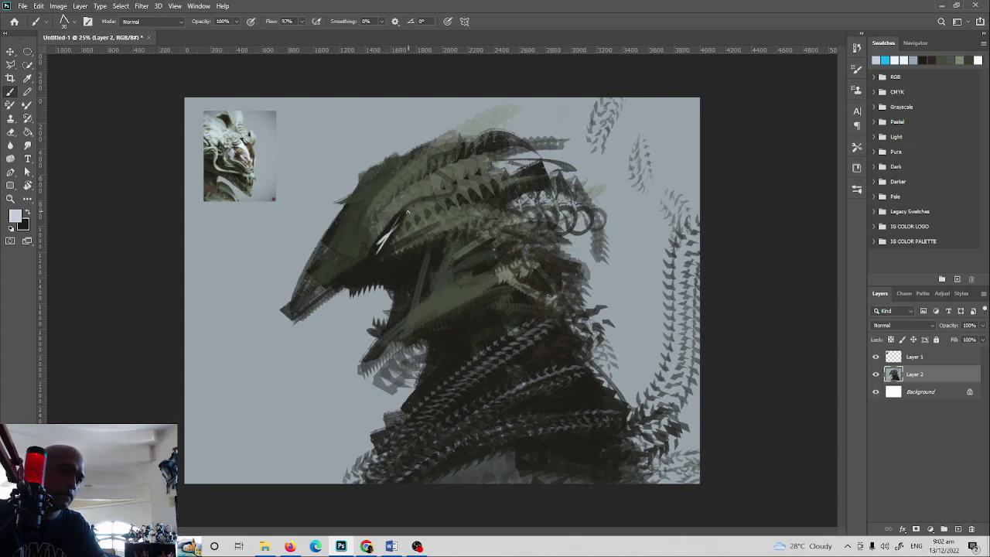
pyautogui.press('x')
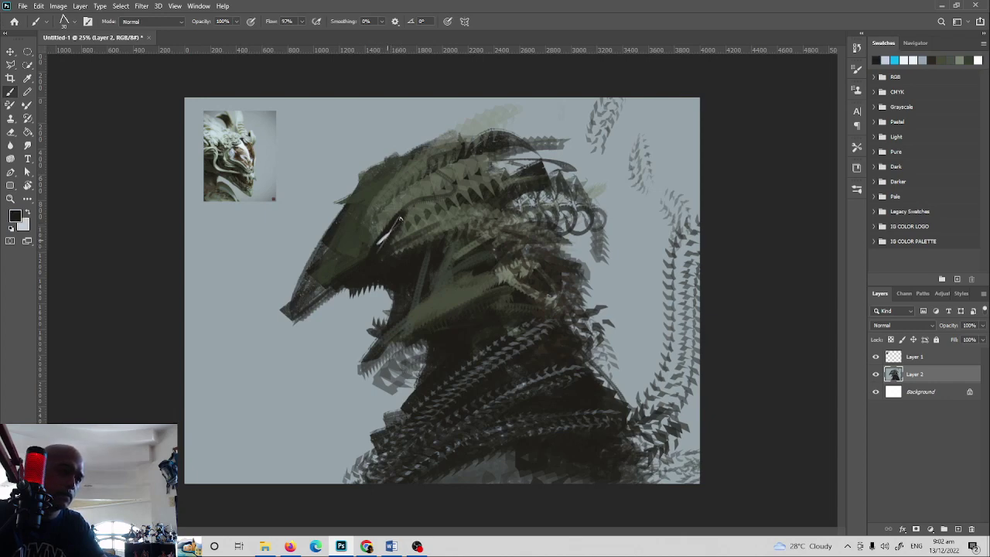
# Paint a thin pale jagged line and small highlights in the back of the open mouth, trimming them with dark strokes
pyautogui.press('x')
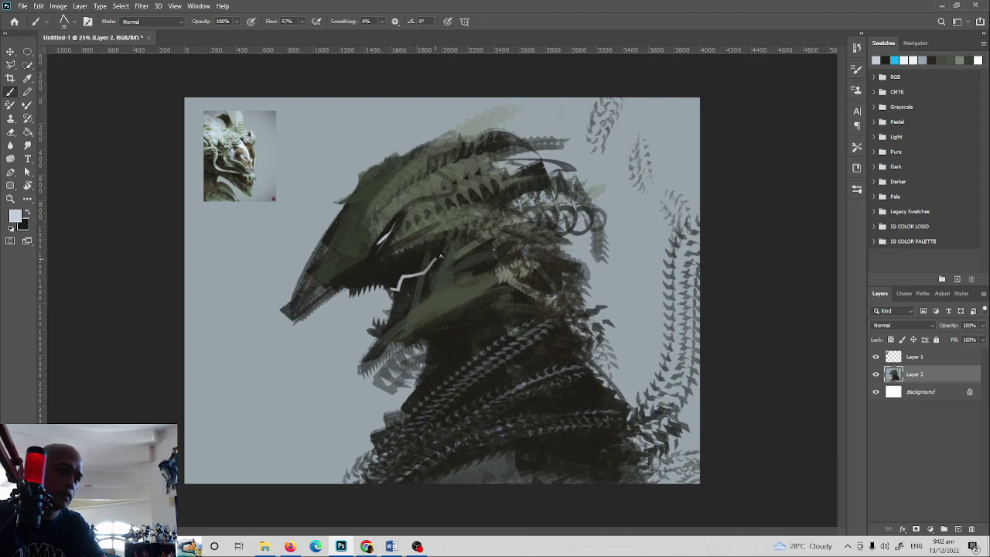
pyautogui.hotkey('ctrl', 'z')
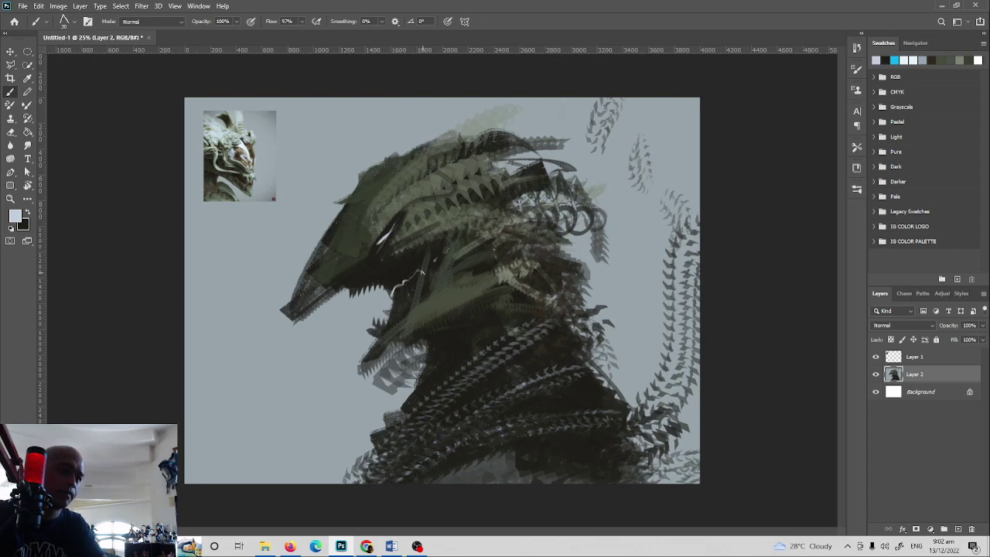
pyautogui.press('x')
pyautogui.moveTo(430, 253); pyautogui.dragTo(414, 295)
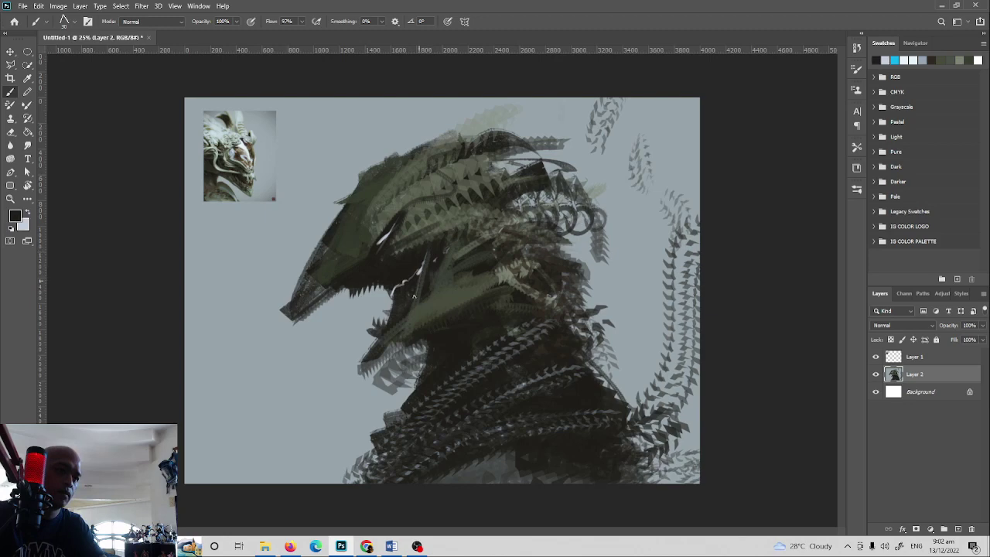
pyautogui.press('x')
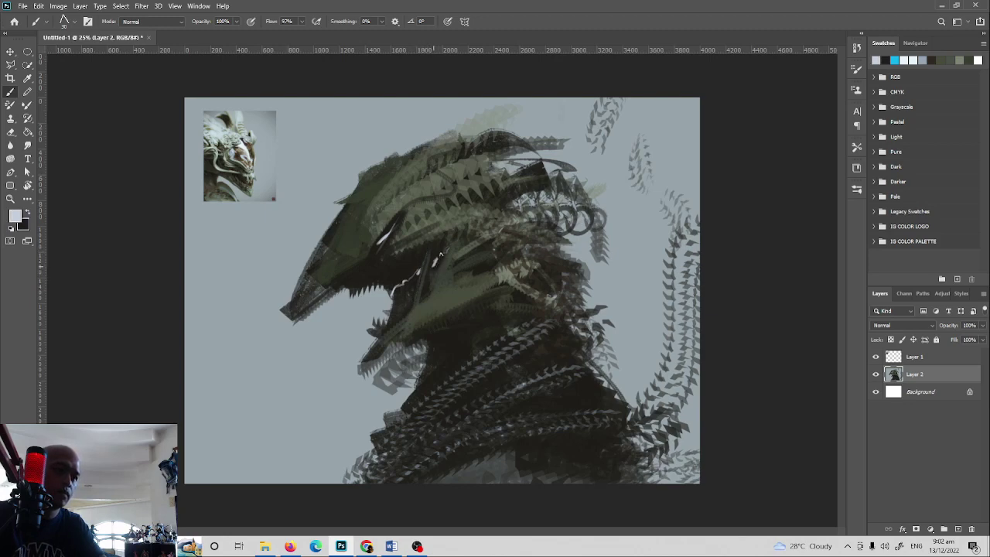
pyautogui.press('x')
pyautogui.moveTo(445, 252); pyautogui.dragTo(430, 285)
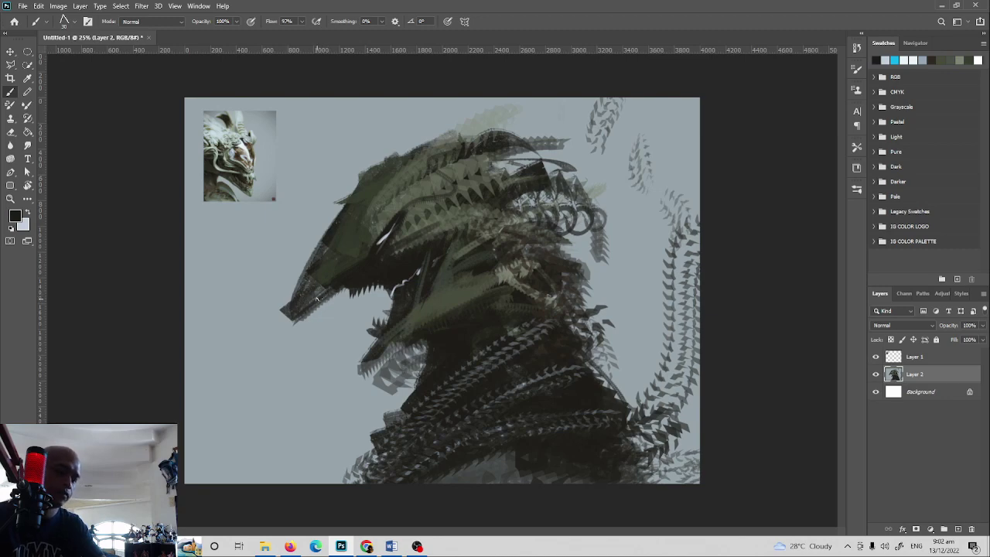
# Enlarge the chevron brush to 80 px and paint dark accents along the snout, a brow spike and the lower jaw
pyautogui.press(']')
pyautogui.press(']')
pyautogui.press(']')
pyautogui.press(']')
pyautogui.press(']')
pyautogui.moveTo(344, 274)
pyautogui.mouseDown()
pyautogui.moveTo(311, 301)
pyautogui.moveTo(298, 285)
pyautogui.moveTo(338, 203)
pyautogui.moveTo(290, 294)
pyautogui.moveTo(334, 195)
pyautogui.mouseUp()
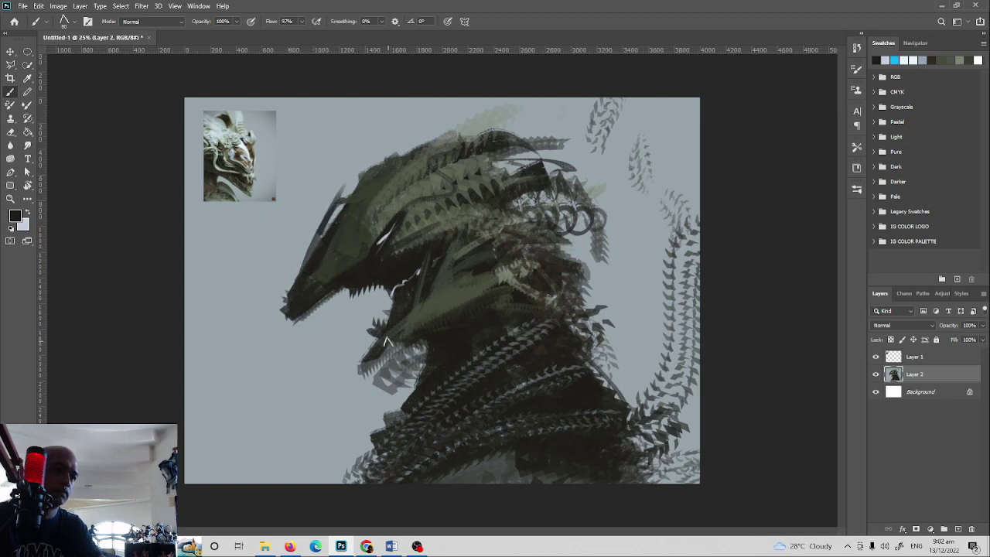
pyautogui.moveTo(386, 341); pyautogui.dragTo(405, 340)
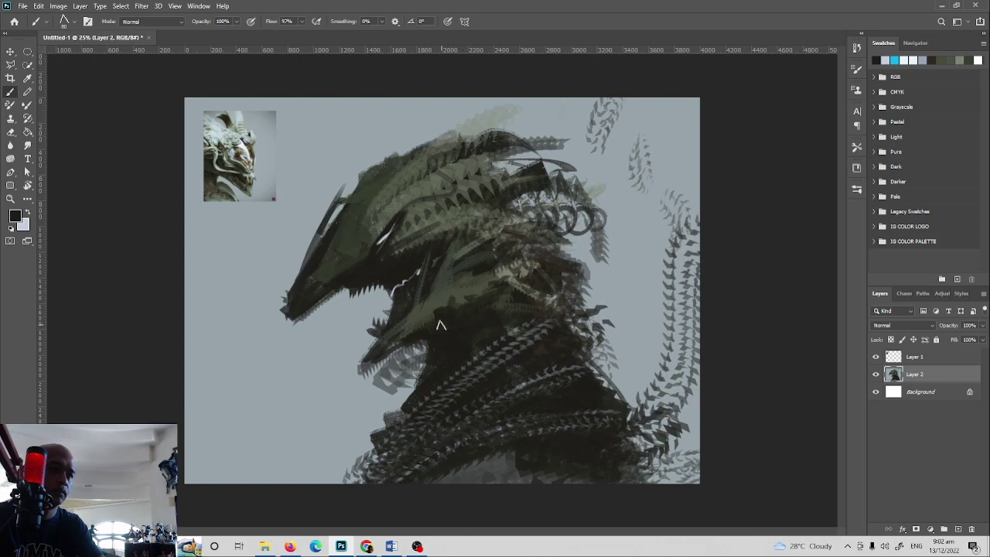
# Choose the 1005 px ring-shaped brush, turn on Transfer for it and reduce its size to 200 px
pyautogui.click(73, 22)
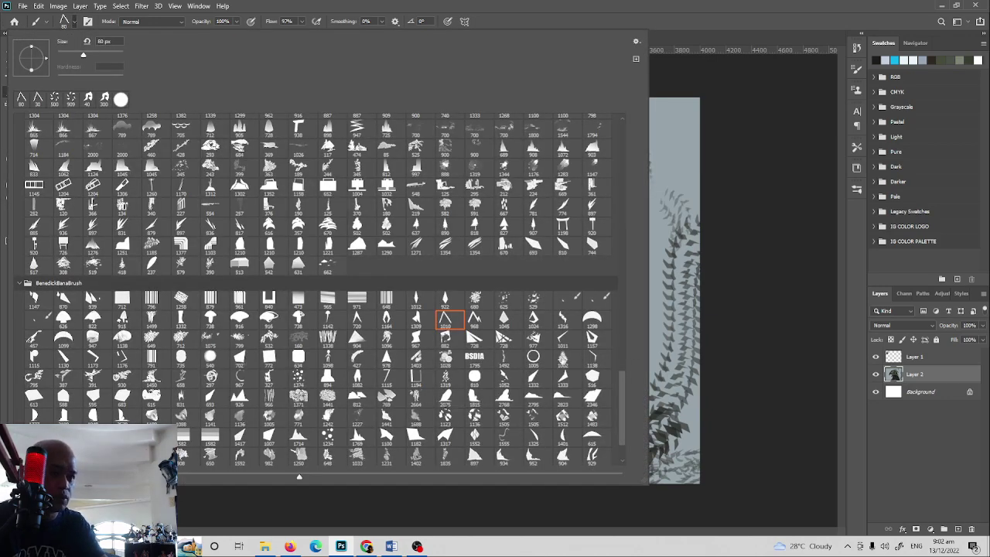
pyautogui.click(534, 357)
pyautogui.click(857, 69)
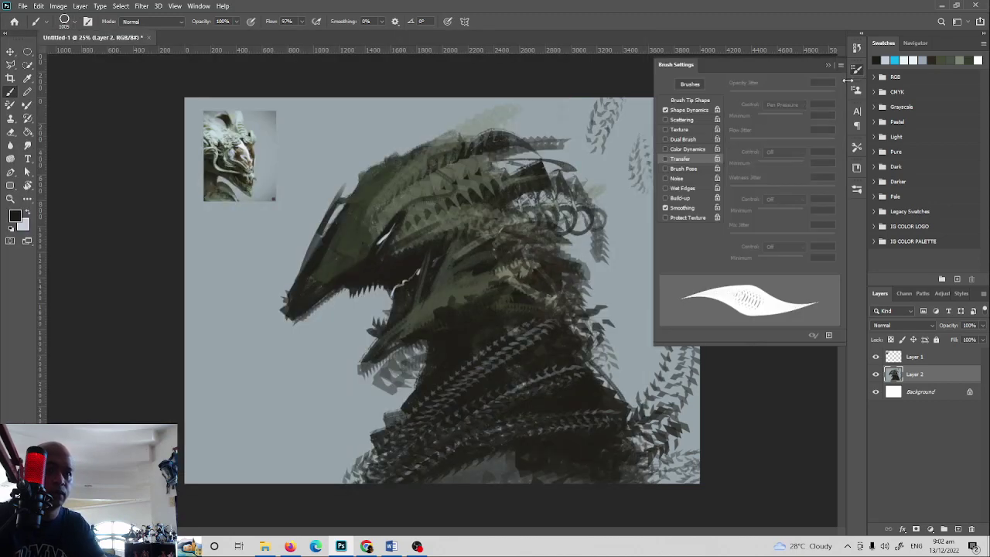
pyautogui.click(680, 158)
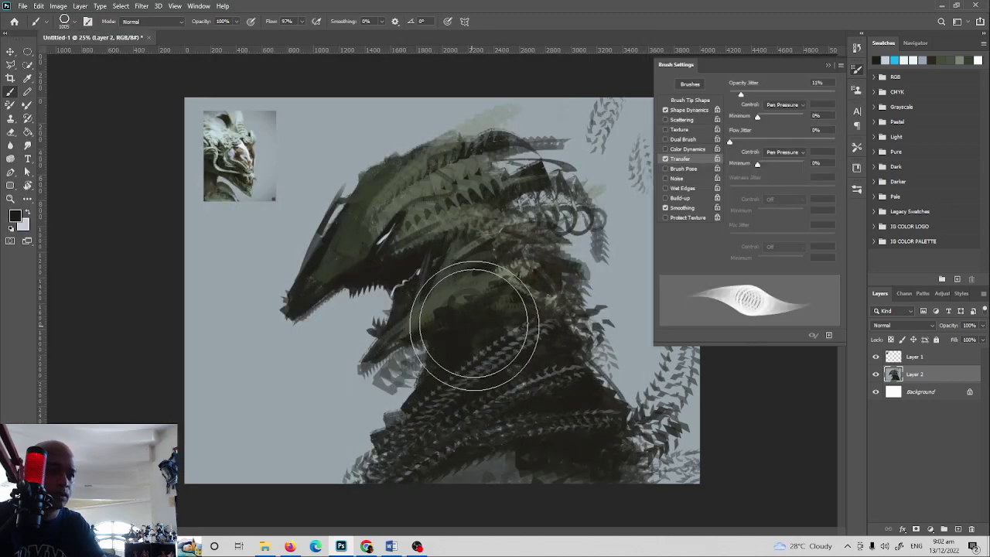
pyautogui.press('[')
pyautogui.press('[')
pyautogui.press('[')
pyautogui.press('[')
pyautogui.press('[')
pyautogui.press('[')
pyautogui.press('[')
pyautogui.press('[')
pyautogui.press('[')
pyautogui.press('[')
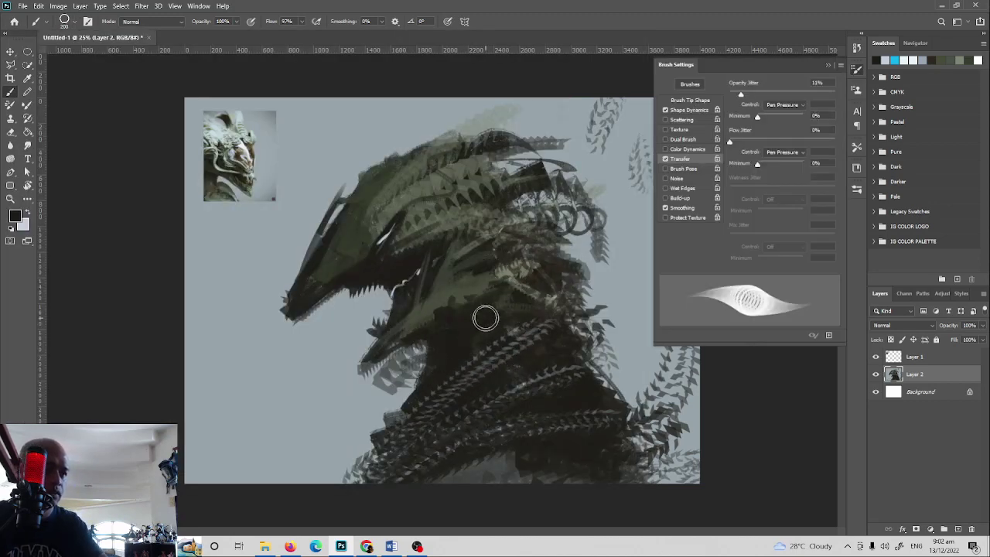
# Try a continuous pale stroke with the ring brush from the jaw up across the neck
pyautogui.press('x')
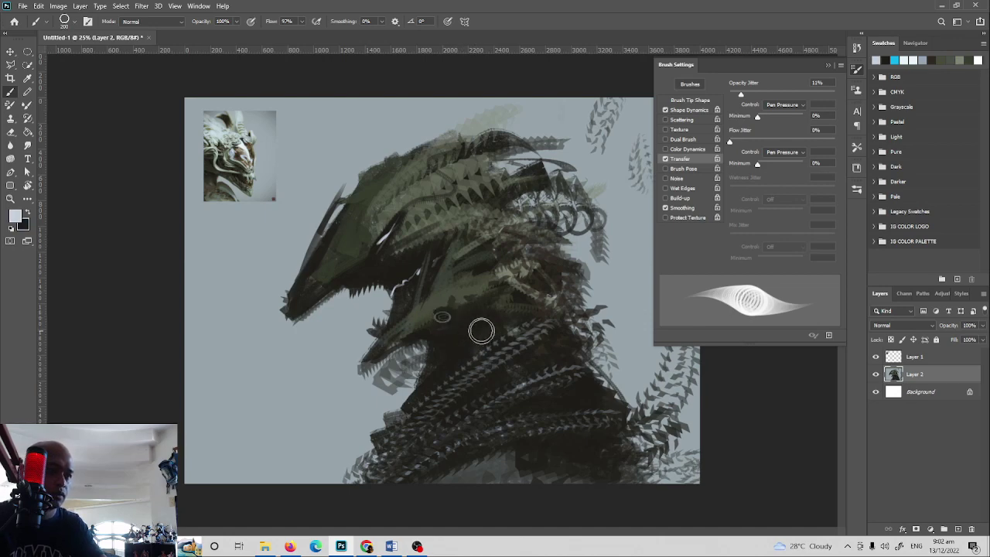
pyautogui.moveTo(463, 330)
pyautogui.mouseDown()
pyautogui.moveTo(546, 247)
pyautogui.moveTo(527, 231)
pyautogui.mouseUp()
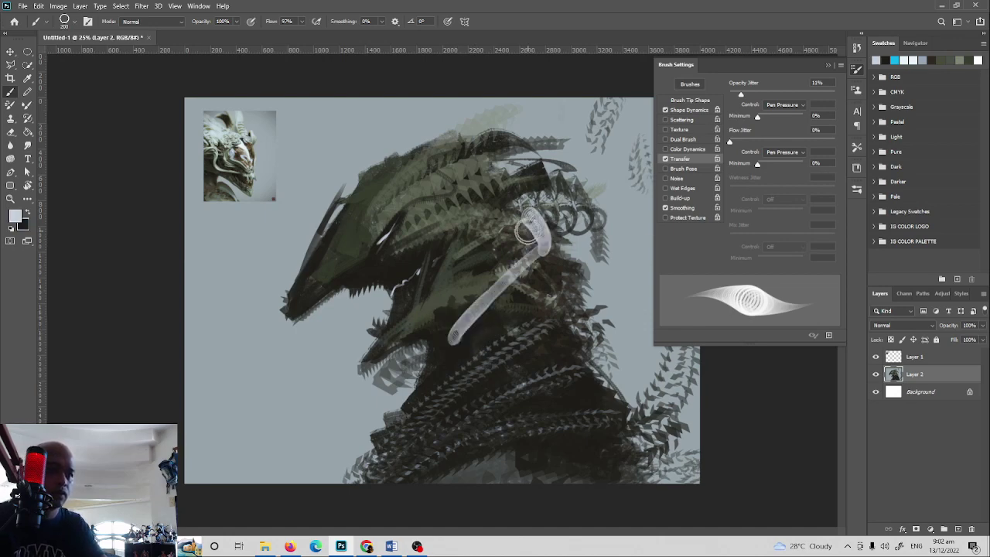
pyautogui.hotkey('ctrl', 'z')
# Widen the ring brush's spacing and set its minimum diameter to 84% and minimum roundness to 85%
pyautogui.click(702, 101)
pyautogui.moveTo(741, 250); pyautogui.dragTo(771, 250)
pyautogui.click(696, 111)
pyautogui.moveTo(767, 130); pyautogui.dragTo(818, 129)
pyautogui.moveTo(771, 243); pyautogui.dragTo(819, 244)
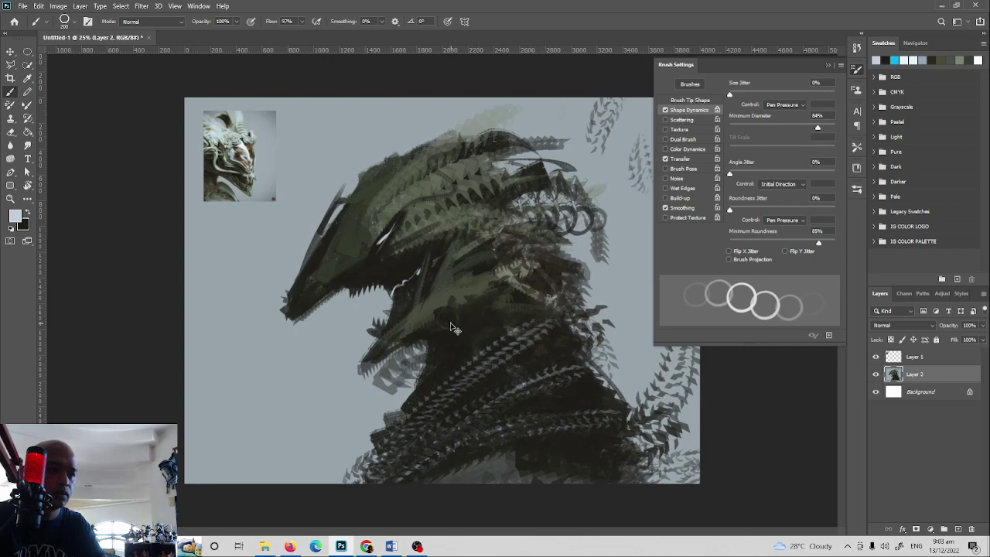
# Stamp separate pale rings of varying sizes from the jaw hinge across the upper neck
pyautogui.click(502, 299)
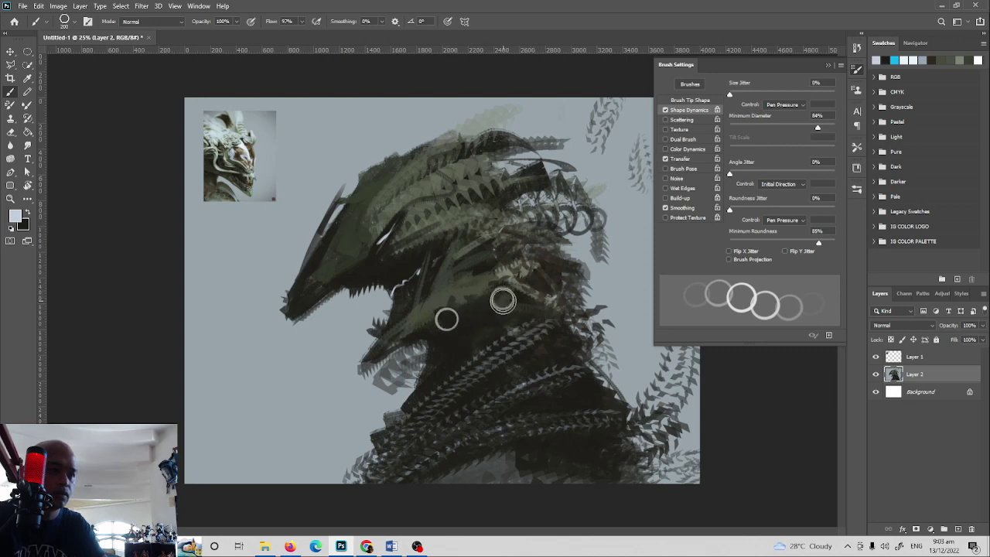
pyautogui.click(547, 307)
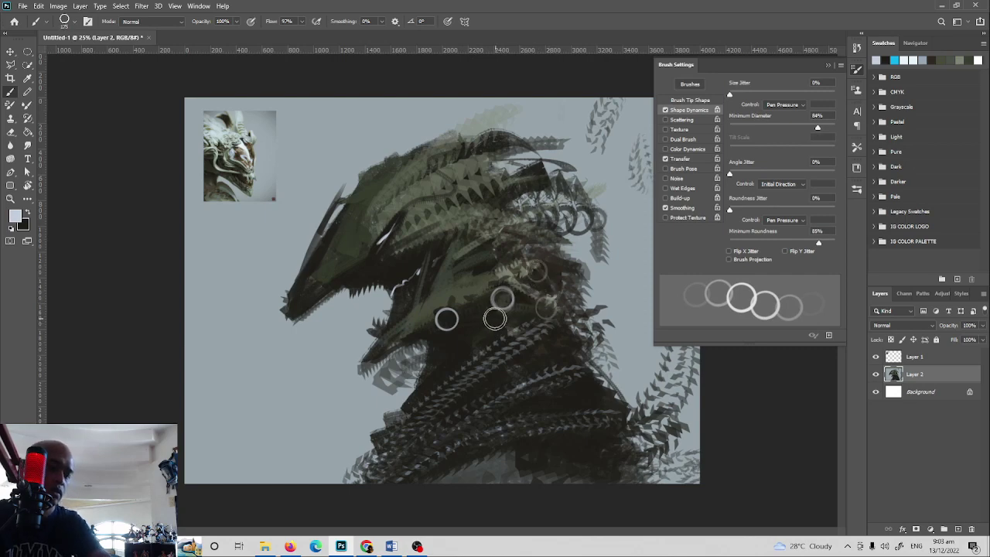
pyautogui.click(488, 328)
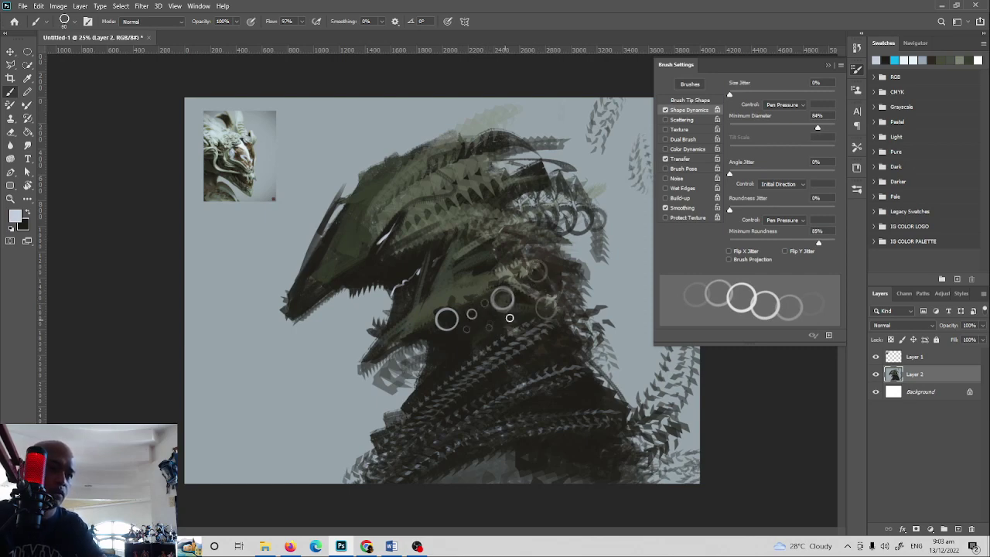
pyautogui.click(827, 64)
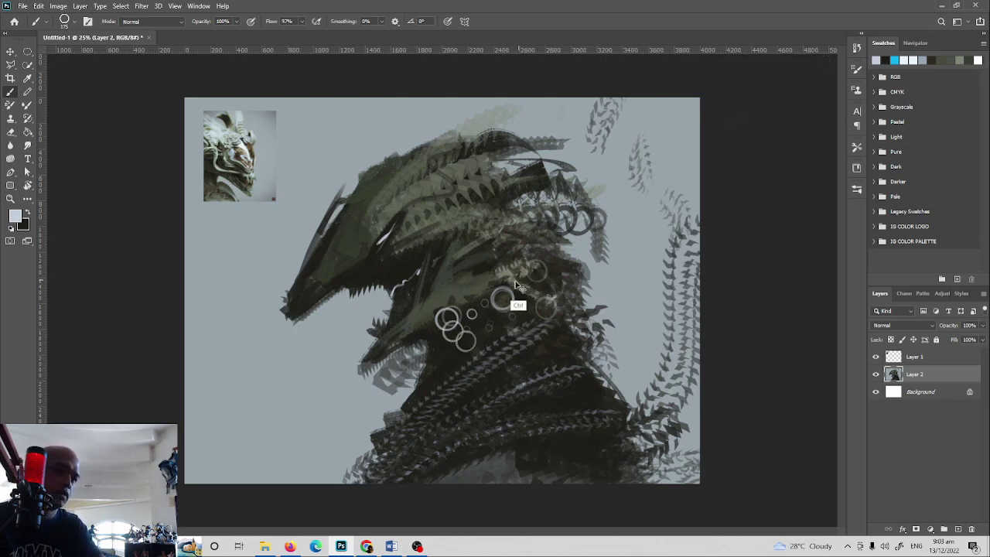
# Undo the extra overlapping rings and dab dark rings over the remaining pale ones to break them up
pyautogui.moveTo(456, 331); pyautogui.dragTo(580, 329)
pyautogui.hotkey('ctrl', 'z')
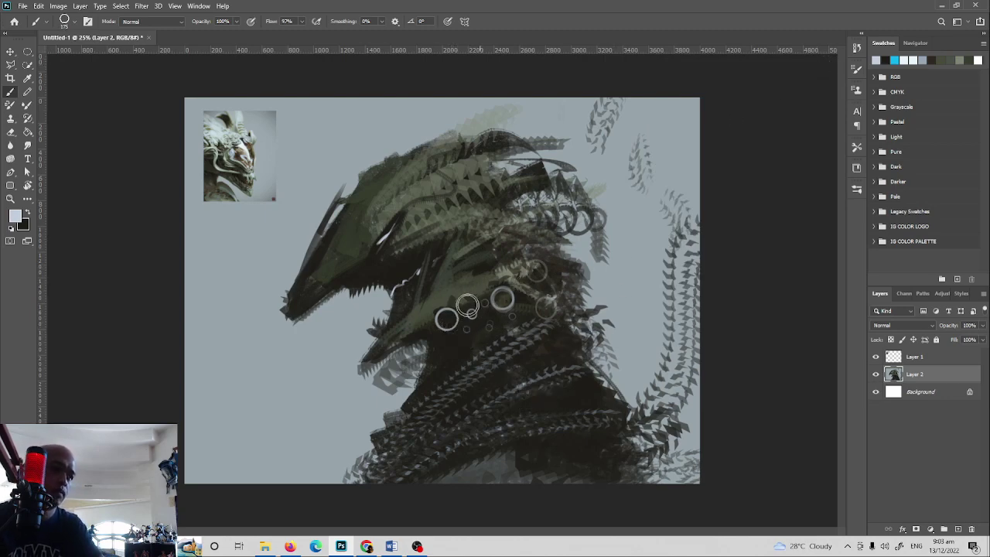
pyautogui.press('x')
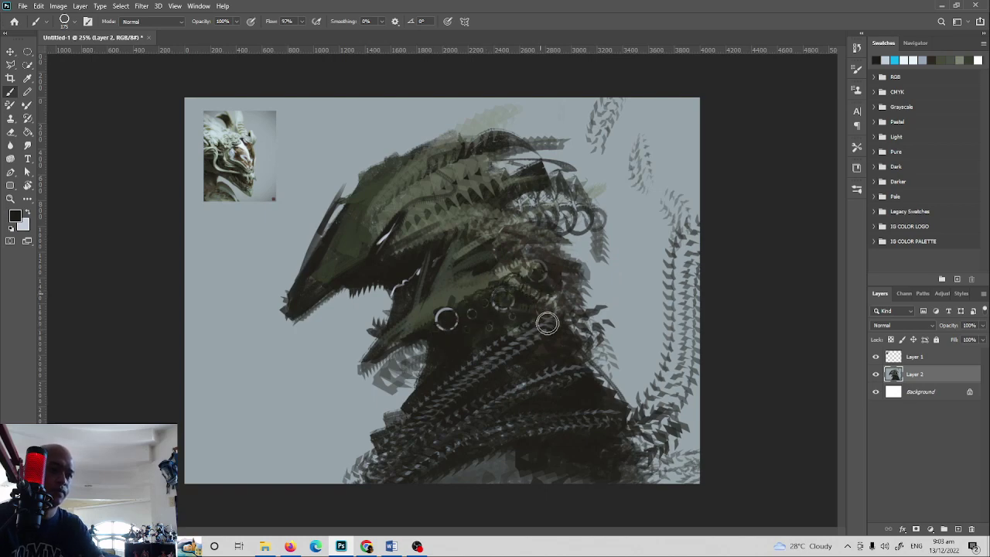
# Choose the 1138 px angular brush from the BenedickBanaBrush set, enable Transfer and reduce its spacing to the minimum
pyautogui.click(72, 22)
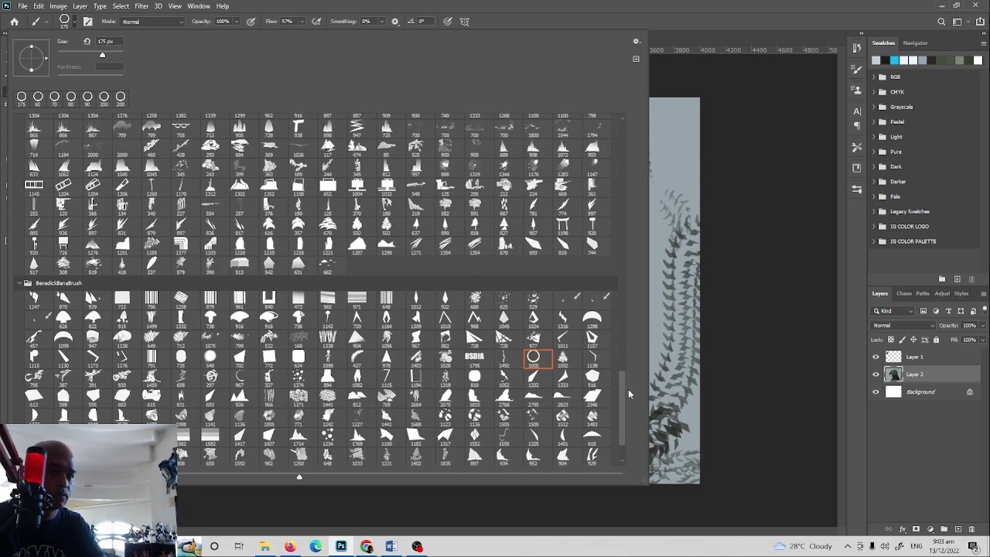
pyautogui.moveTo(620, 405); pyautogui.dragTo(618, 419)
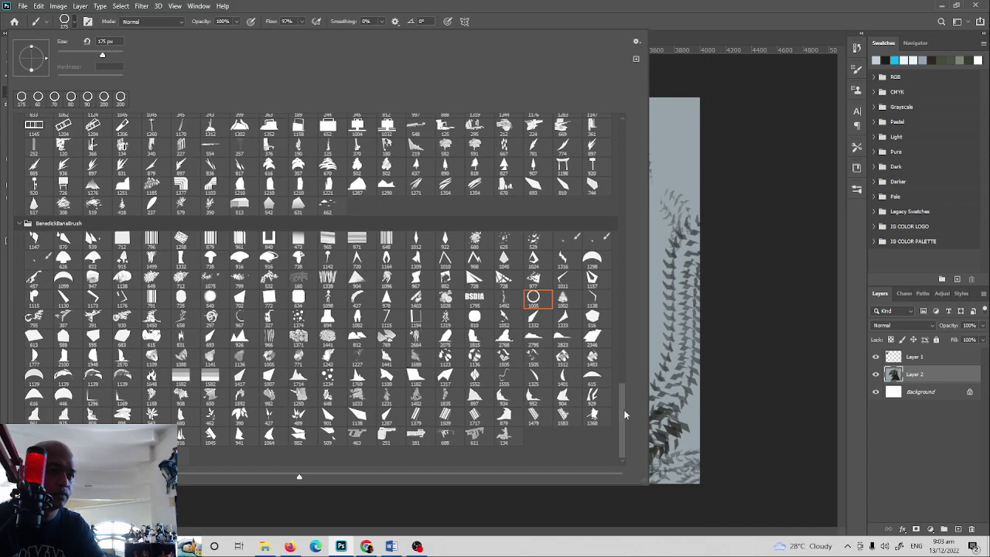
pyautogui.click(857, 69)
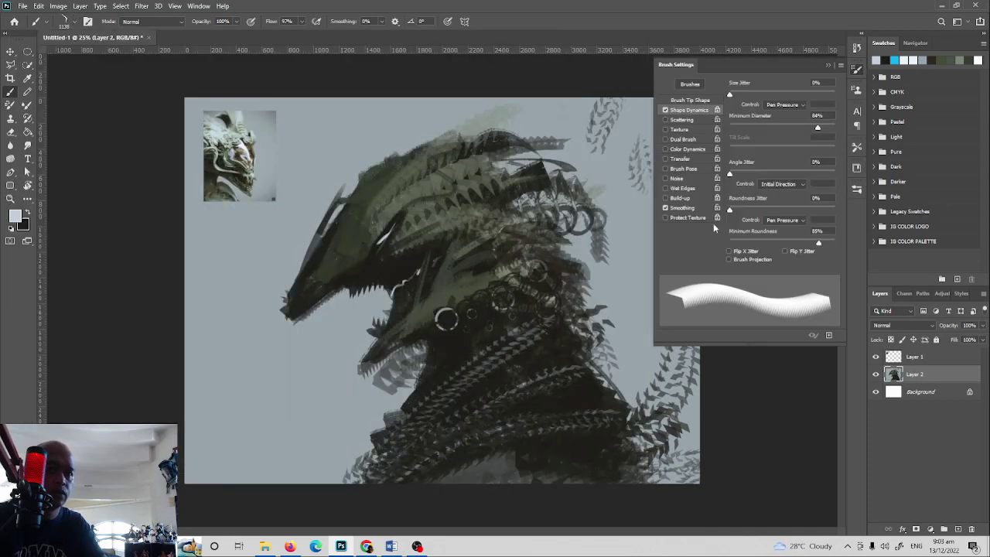
pyautogui.click(692, 159)
pyautogui.click(707, 102)
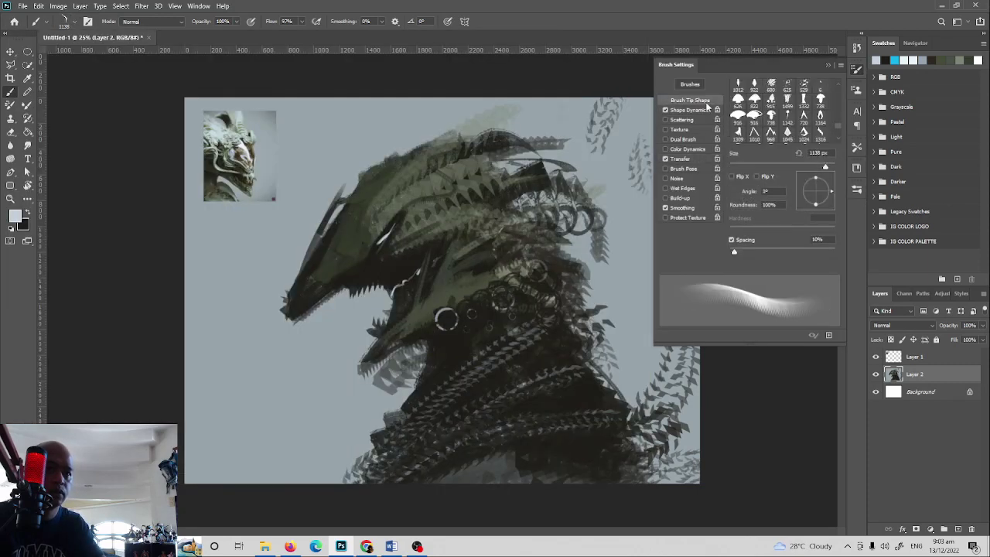
pyautogui.moveTo(735, 252); pyautogui.dragTo(728, 252)
pyautogui.click(829, 66)
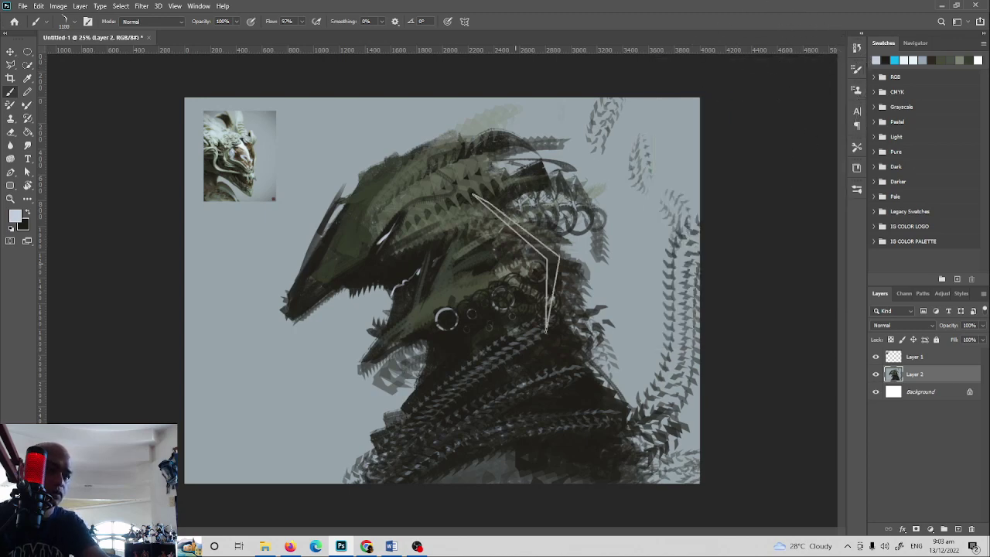
# Shrink the brush to 90 px and paint grey patches below the jaw-hinge ring and over the small rings on the neck
pyautogui.press('[')
pyautogui.press('[')
pyautogui.press('[')
pyautogui.press('[')
pyautogui.press('[')
pyautogui.press('[')
pyautogui.press('[')
pyautogui.press('[')
pyautogui.press('x')
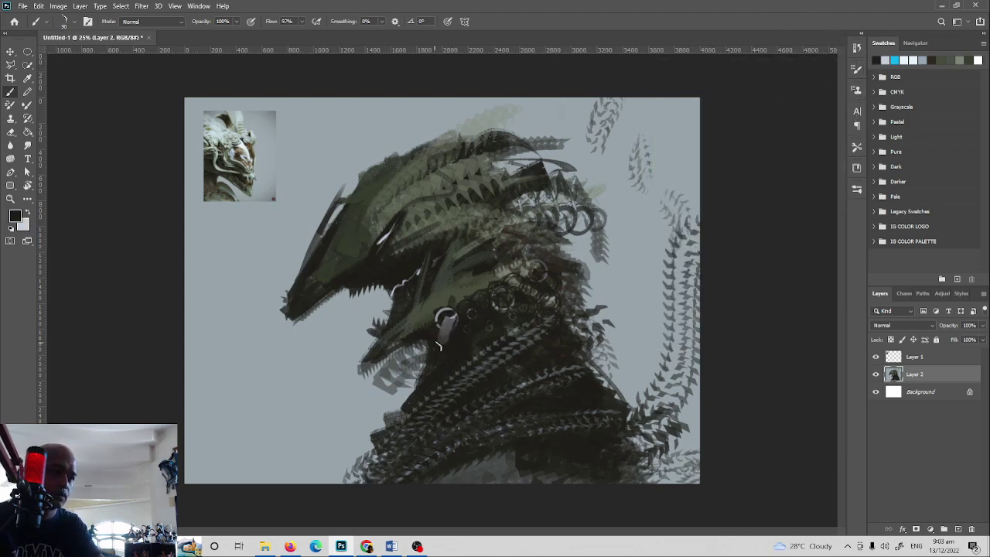
pyautogui.press('x')
pyautogui.moveTo(469, 312)
pyautogui.mouseDown()
pyautogui.moveTo(456, 329)
pyautogui.moveTo(462, 352)
pyautogui.moveTo(462, 317)
pyautogui.moveTo(520, 277)
pyautogui.mouseUp()
pyautogui.press('x')
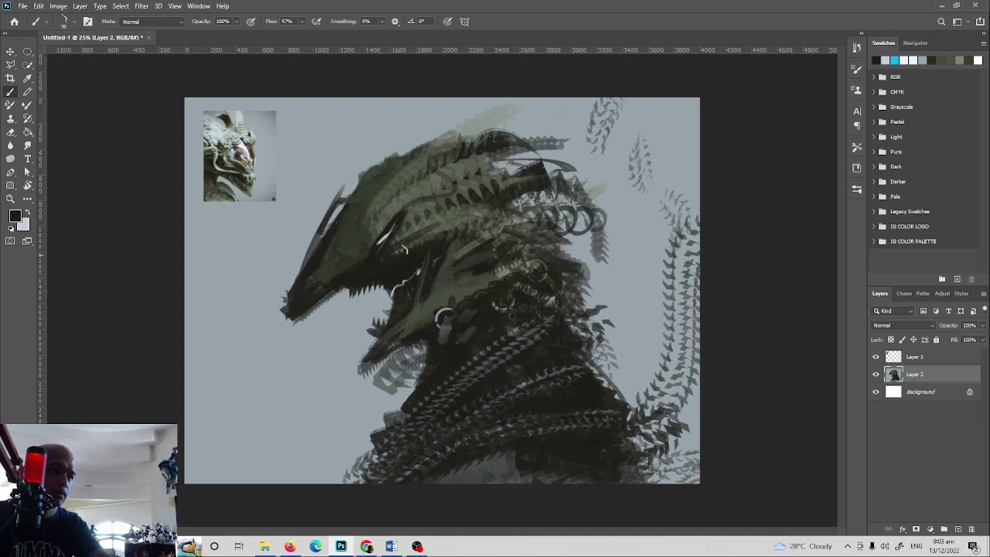
# Sample a dark tone from the reference's neck and paint brown patches over the grey area behind the jaw, enlarging the brush to 175 px
pyautogui.press('i')
pyautogui.click(216, 178)
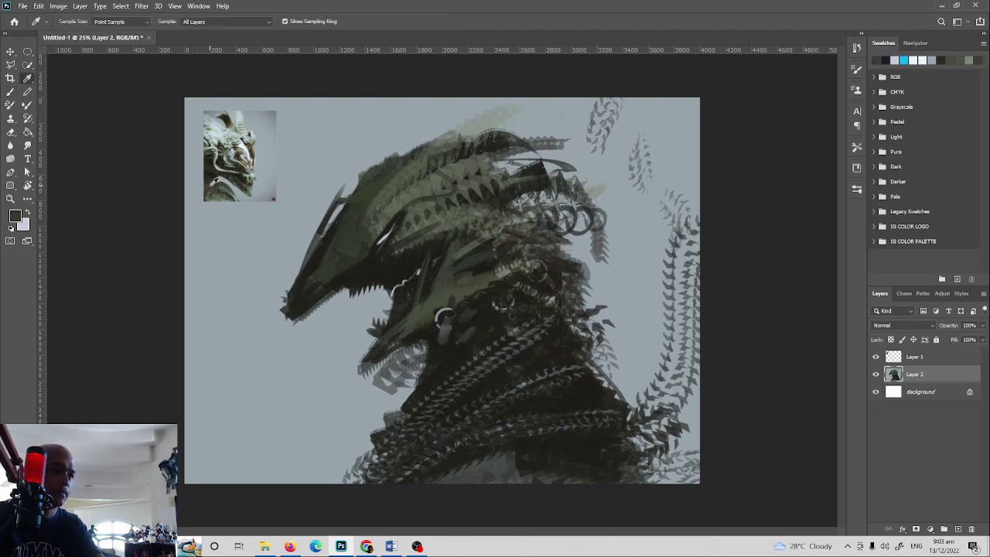
pyautogui.press('b')
pyautogui.moveTo(456, 313)
pyautogui.mouseDown()
pyautogui.moveTo(448, 345)
pyautogui.moveTo(506, 290)
pyautogui.moveTo(461, 348)
pyautogui.moveTo(502, 274)
pyautogui.moveTo(505, 324)
pyautogui.moveTo(448, 340)
pyautogui.moveTo(449, 319)
pyautogui.moveTo(494, 304)
pyautogui.moveTo(453, 340)
pyautogui.moveTo(448, 359)
pyautogui.moveTo(470, 321)
pyautogui.moveTo(467, 351)
pyautogui.mouseUp()
pyautogui.press('x')
pyautogui.hotkey('ctrl', 'z')
pyautogui.keyDown('alt'); pyautogui.click(447, 358); pyautogui.keyUp('alt')
pyautogui.moveTo(494, 311); pyautogui.dragTo(493, 300)
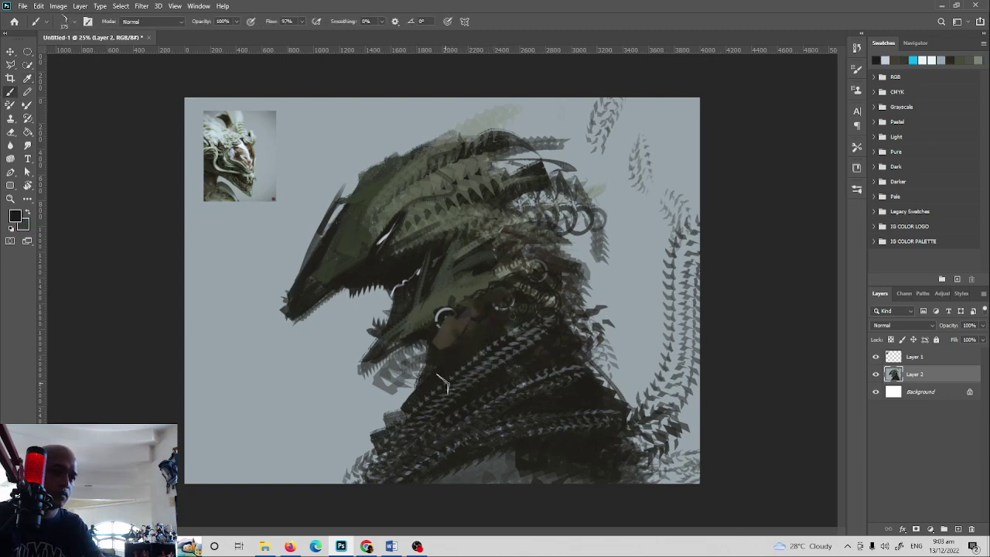
# Block in broad dark shapes along the forehead edge, above the crest and at the back of the skull
pyautogui.moveTo(334, 229)
pyautogui.mouseDown()
pyautogui.moveTo(361, 195)
pyautogui.moveTo(334, 247)
pyautogui.moveTo(385, 163)
pyautogui.moveTo(425, 143)
pyautogui.moveTo(518, 189)
pyautogui.moveTo(576, 319)
pyautogui.moveTo(543, 267)
pyautogui.moveTo(414, 182)
pyautogui.moveTo(464, 139)
pyautogui.mouseUp()
pyautogui.hotkey('ctrl', 'z')
pyautogui.moveTo(540, 190); pyautogui.dragTo(519, 207)
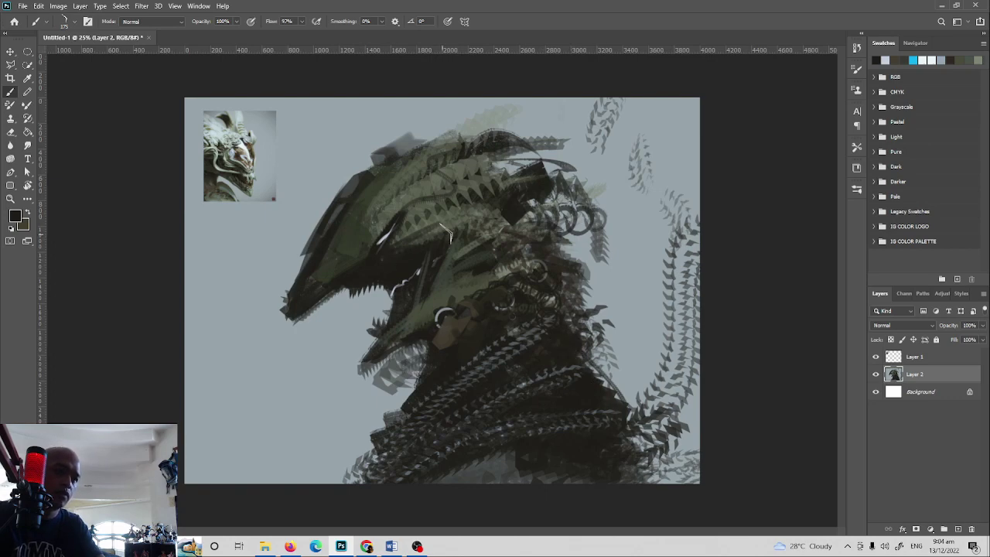
# Paint broad dark strokes over the chest and shoulder to cover parts of the scale bands, adding a block behind the shoulder
pyautogui.press('x')
pyautogui.moveTo(588, 408)
pyautogui.mouseDown()
pyautogui.moveTo(593, 418)
pyautogui.moveTo(575, 403)
pyautogui.moveTo(558, 414)
pyautogui.mouseUp()
pyautogui.press('x')
pyautogui.press('x')
pyautogui.press('x')
pyautogui.moveTo(512, 467)
pyautogui.mouseDown()
pyautogui.moveTo(527, 491)
pyautogui.moveTo(589, 486)
pyautogui.moveTo(658, 449)
pyautogui.moveTo(656, 434)
pyautogui.mouseUp()
pyautogui.moveTo(620, 366); pyautogui.dragTo(620, 359)
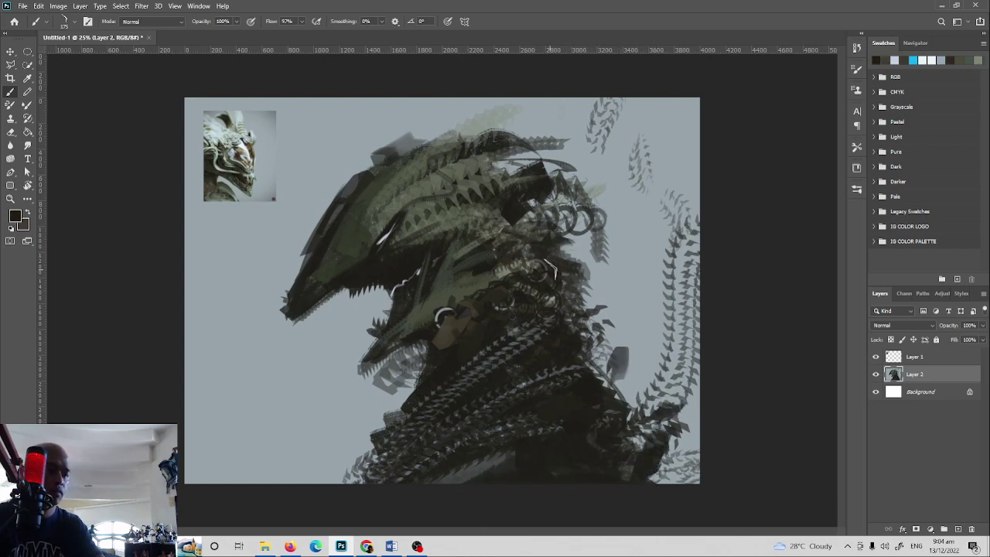
# Dodge the highlights around the head with a large soft brush and undo the last stroke
pyautogui.press('o')
pyautogui.press(']')
pyautogui.press(']')
pyautogui.press(']')
pyautogui.press(']')
pyautogui.moveTo(422, 202)
pyautogui.mouseDown()
pyautogui.moveTo(483, 199)
pyautogui.moveTo(448, 220)
pyautogui.mouseUp()
pyautogui.hotkey('ctrl', 'z')
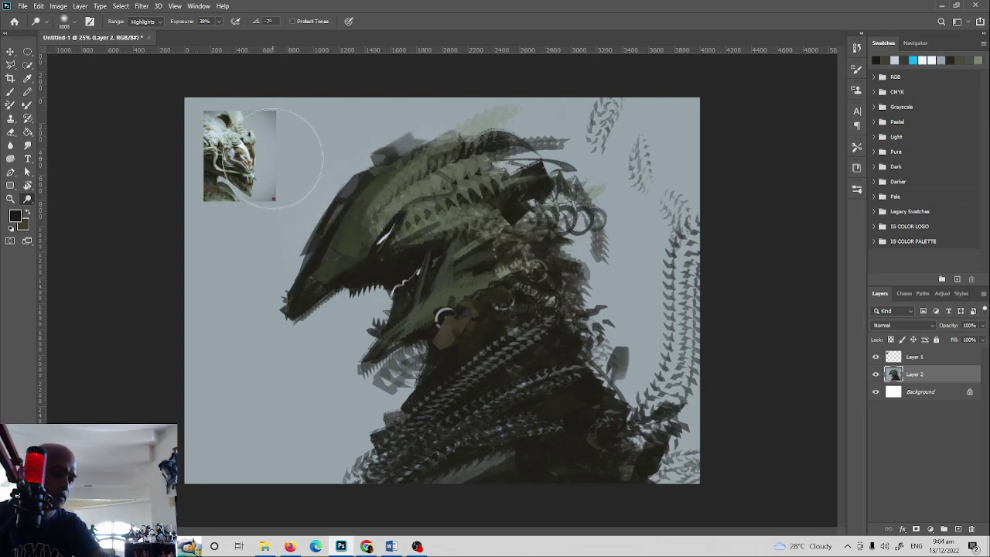
# Sample a near-white tone from the reference's face, test it in front of the eye and undo the test strokes
pyautogui.press('i')
pyautogui.click(242, 145)
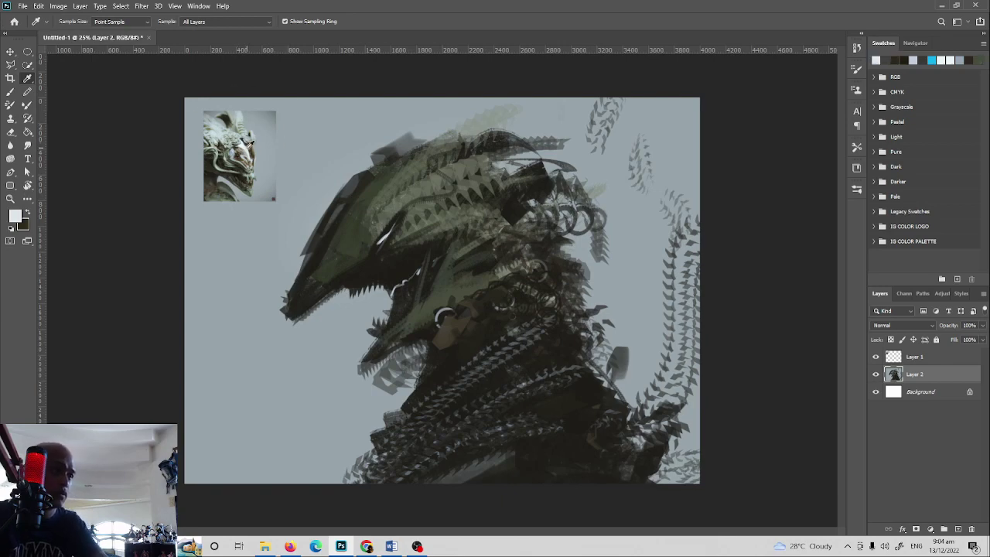
pyautogui.press('b')
pyautogui.moveTo(371, 182)
pyautogui.mouseDown()
pyautogui.moveTo(370, 240)
pyautogui.moveTo(374, 231)
pyautogui.mouseUp()
pyautogui.hotkey('ctrl', 'z')
pyautogui.hotkey('ctrl', 'z')
pyautogui.hotkey('ctrl', 'z')
# Paint small dark and near-white accents along the forehead ridge with a reduced brush, extending a thin highlight toward the snout
pyautogui.press('[')
pyautogui.press('x')
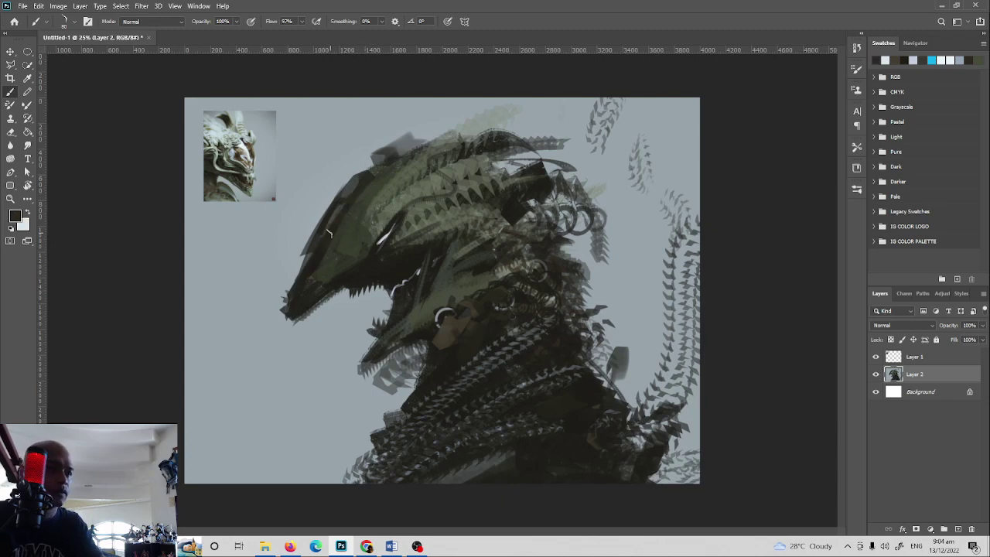
pyautogui.moveTo(330, 234)
pyautogui.mouseDown()
pyautogui.moveTo(372, 175)
pyautogui.moveTo(335, 216)
pyautogui.mouseUp()
pyautogui.press('x')
pyautogui.moveTo(361, 180)
pyautogui.mouseDown()
pyautogui.moveTo(348, 195)
pyautogui.moveTo(358, 188)
pyautogui.mouseUp()
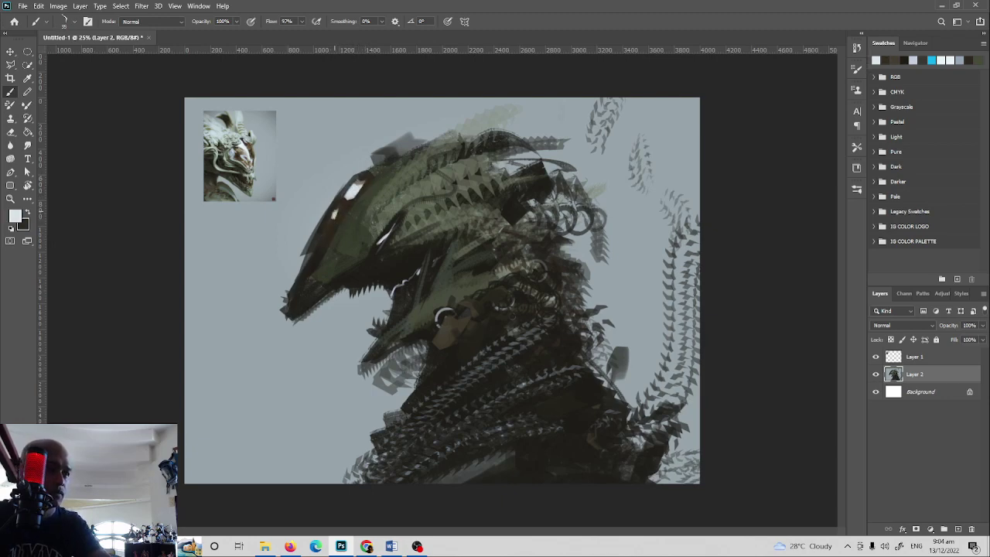
pyautogui.moveTo(337, 215); pyautogui.dragTo(313, 257)
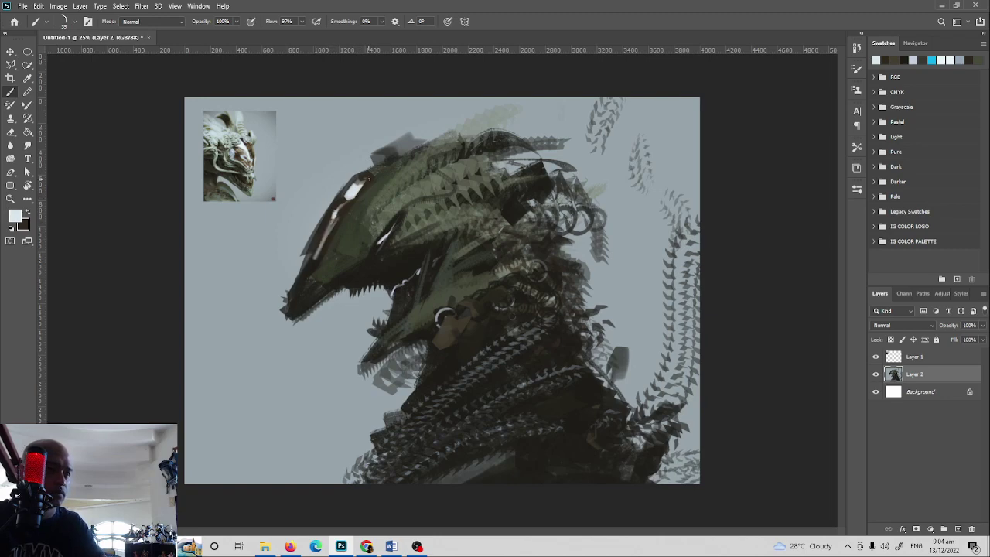
pyautogui.moveTo(369, 180); pyautogui.dragTo(385, 169)
# Trim the forehead highlights with dark strokes and draw a thin dark contour from the snout up past the crest
pyautogui.press('x')
pyautogui.moveTo(338, 219); pyautogui.dragTo(315, 258)
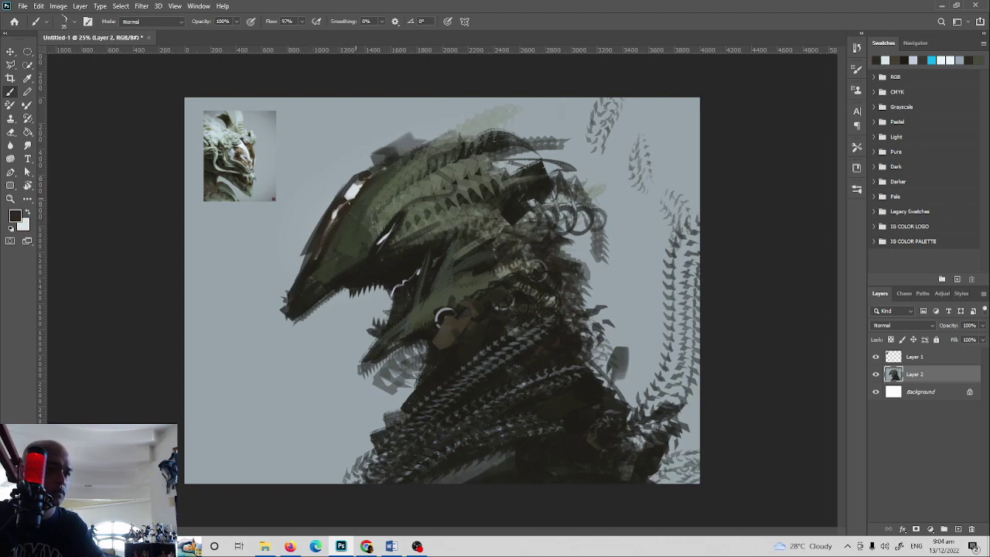
pyautogui.keyDown('alt'); pyautogui.click(368, 263); pyautogui.keyUp('alt')
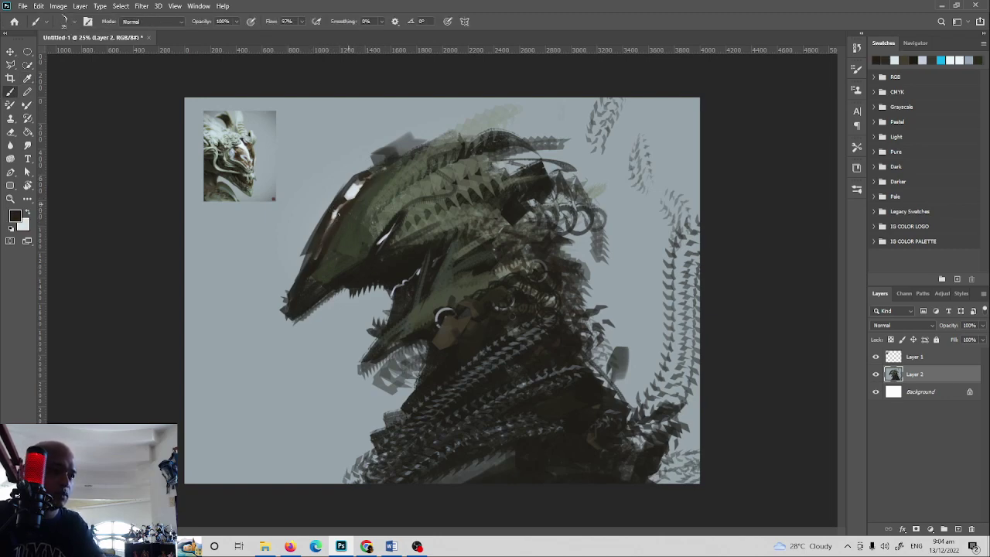
pyautogui.moveTo(349, 193); pyautogui.dragTo(384, 166)
pyautogui.moveTo(296, 274)
pyautogui.mouseDown()
pyautogui.moveTo(373, 160)
pyautogui.moveTo(412, 137)
pyautogui.moveTo(526, 119)
pyautogui.mouseUp()
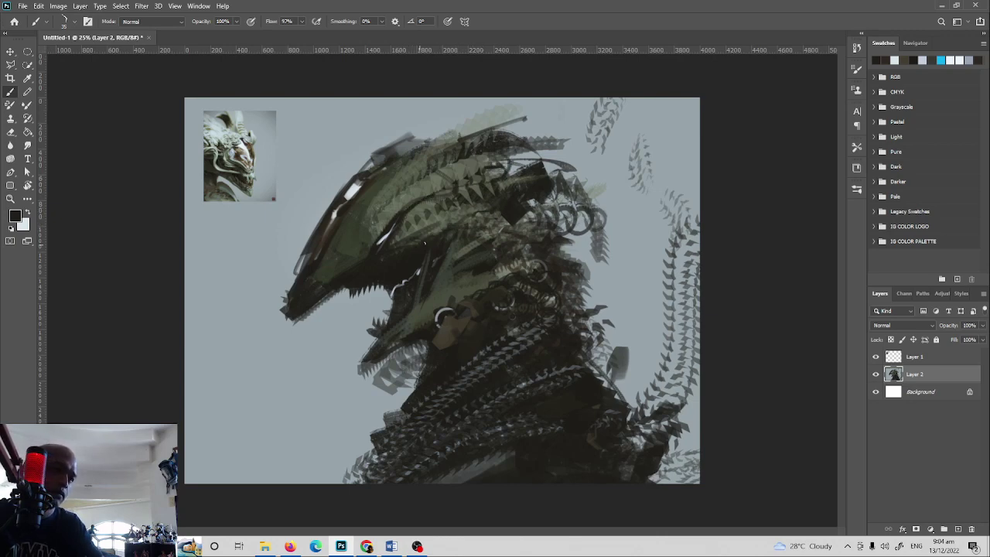
# Draw long curving dark tendrils off the back of the head and neck, and add dark lines across the lower jaw
pyautogui.moveTo(499, 138)
pyautogui.mouseDown()
pyautogui.moveTo(584, 102)
pyautogui.moveTo(700, 99)
pyautogui.mouseUp()
pyautogui.moveTo(594, 205)
pyautogui.mouseDown()
pyautogui.moveTo(657, 245)
pyautogui.moveTo(737, 218)
pyautogui.mouseUp()
pyautogui.moveTo(481, 271); pyautogui.dragTo(414, 308)
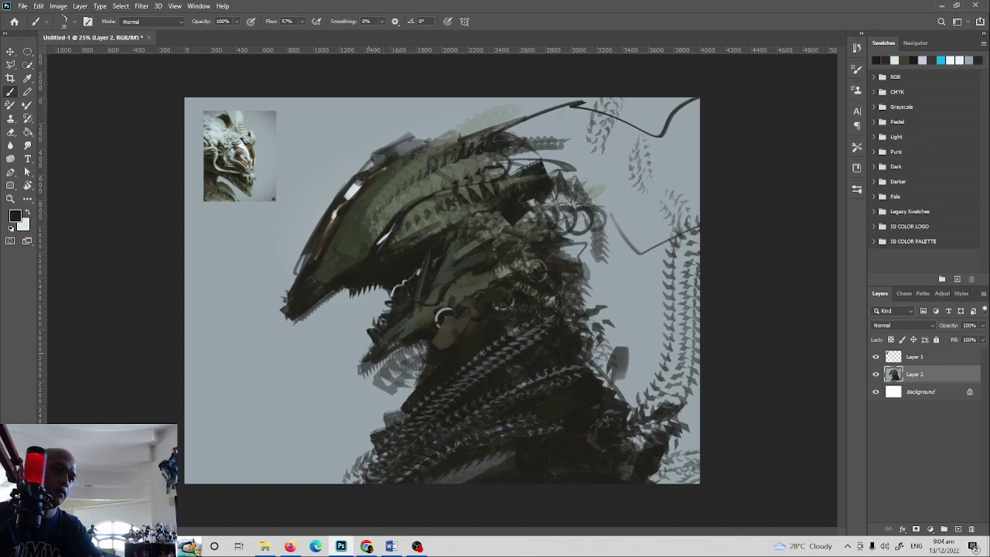
# Paint a dark fang at the lower jaw's tip, trim it with the sampled background colour and refine the dark teeth
pyautogui.moveTo(363, 341)
pyautogui.mouseDown()
pyautogui.moveTo(361, 356)
pyautogui.moveTo(390, 331)
pyautogui.mouseUp()
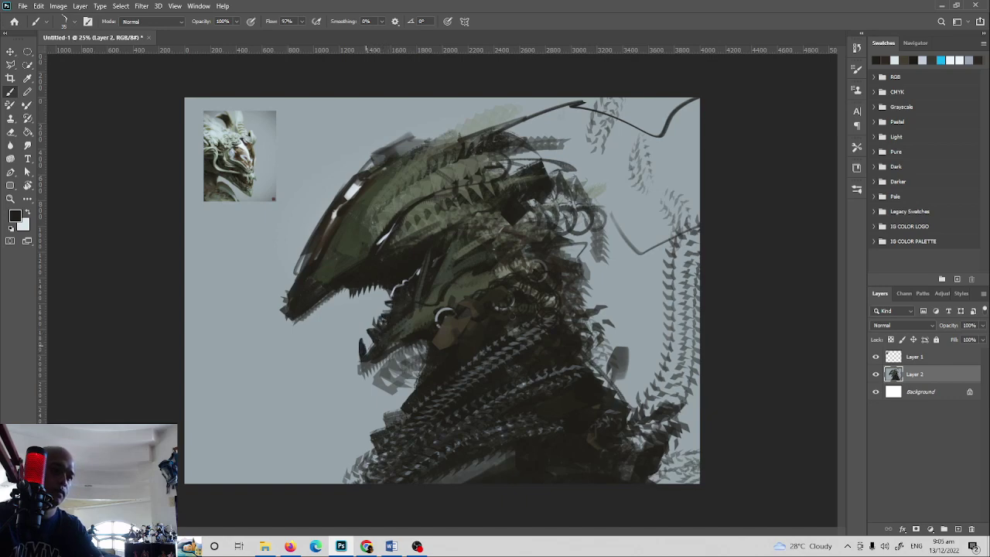
pyautogui.press('e')
pyautogui.press('b')
pyautogui.press('x')
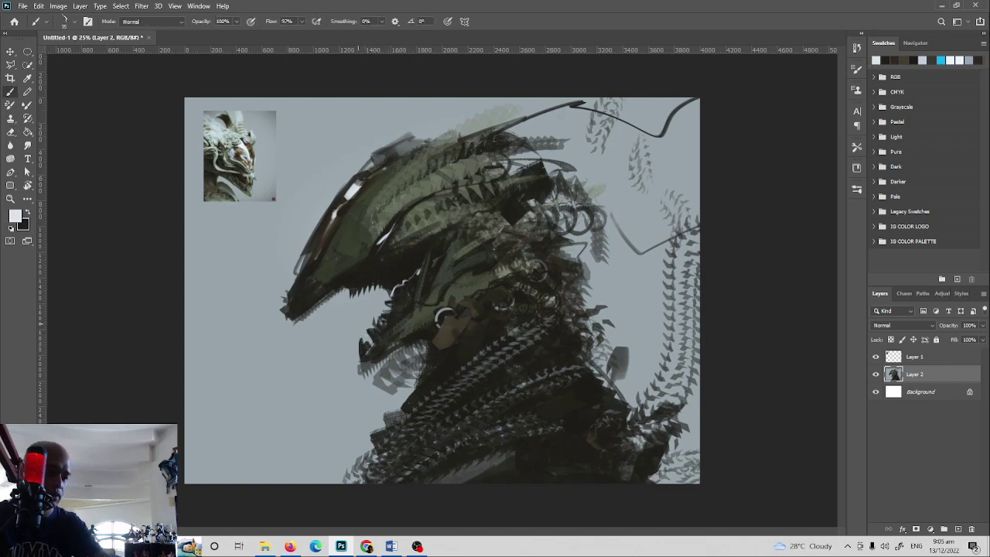
pyautogui.press('alt')
pyautogui.keyDown('alt'); pyautogui.click(365, 327); pyautogui.keyUp('alt')
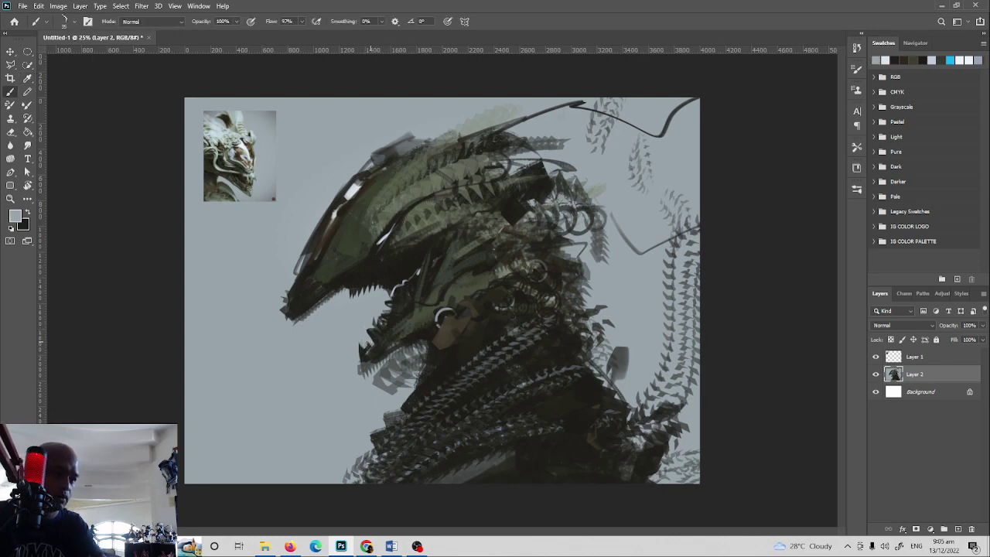
pyautogui.press('x')
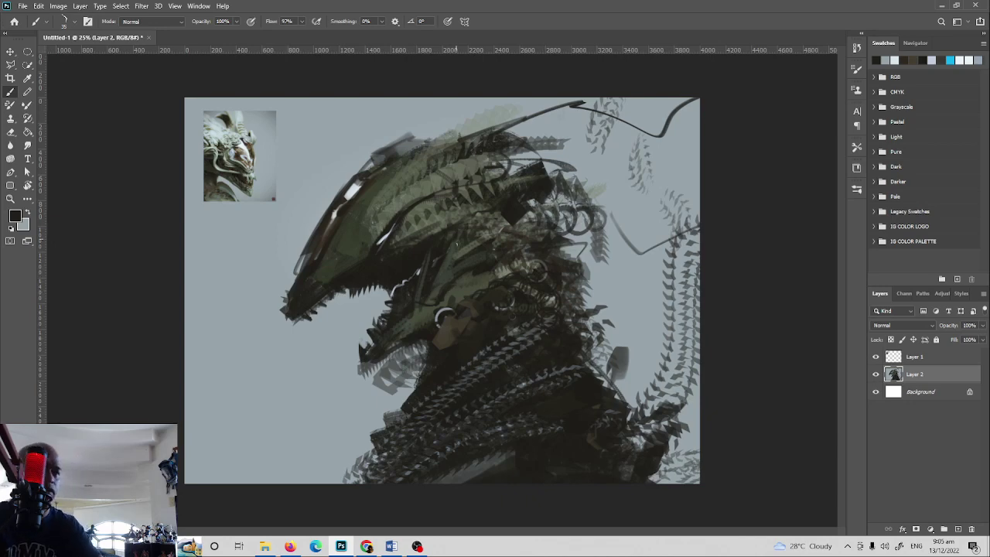
# Paint pale strands across the corner of the mouth using tones sampled from the eye and the background
pyautogui.press('x')
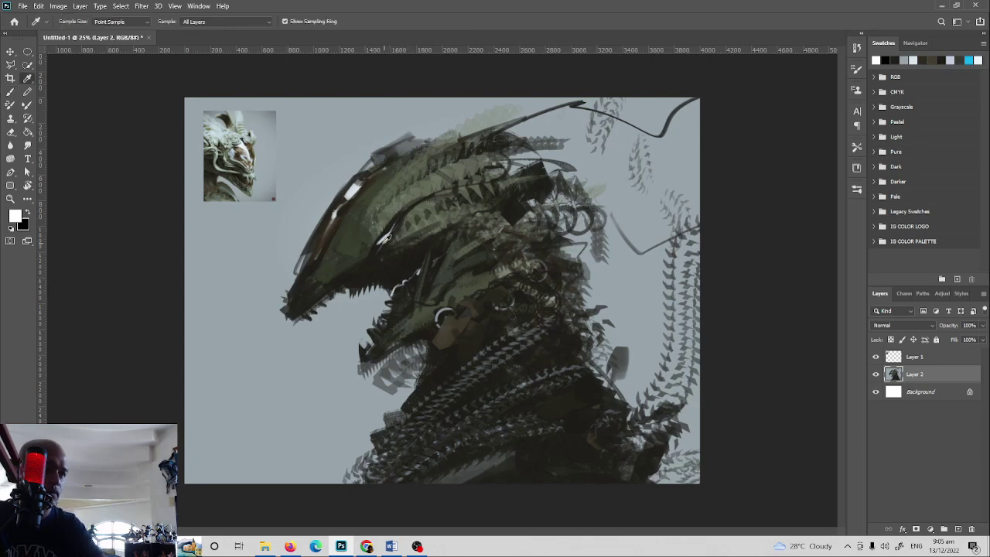
pyautogui.keyDown('alt'); pyautogui.click(381, 241); pyautogui.keyUp('alt')
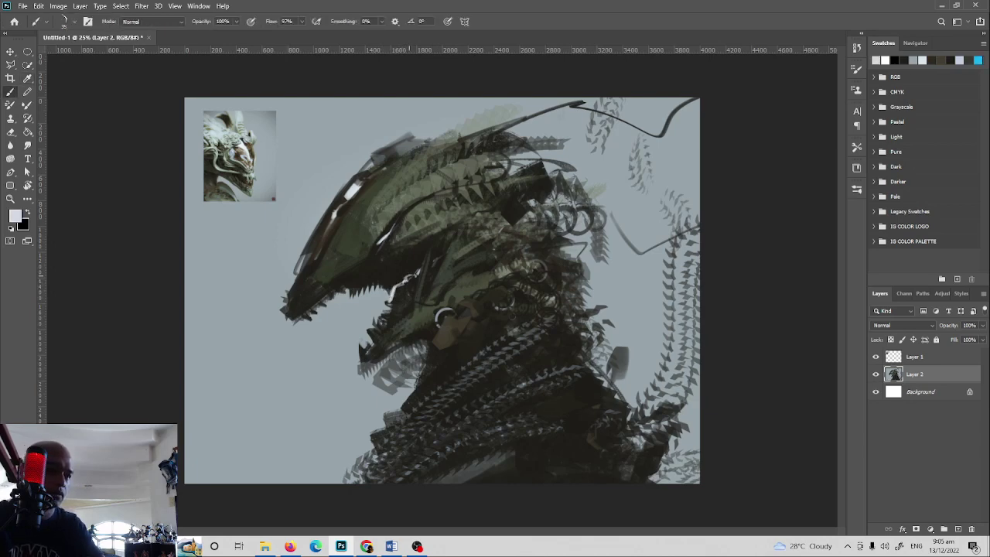
pyautogui.press('i')
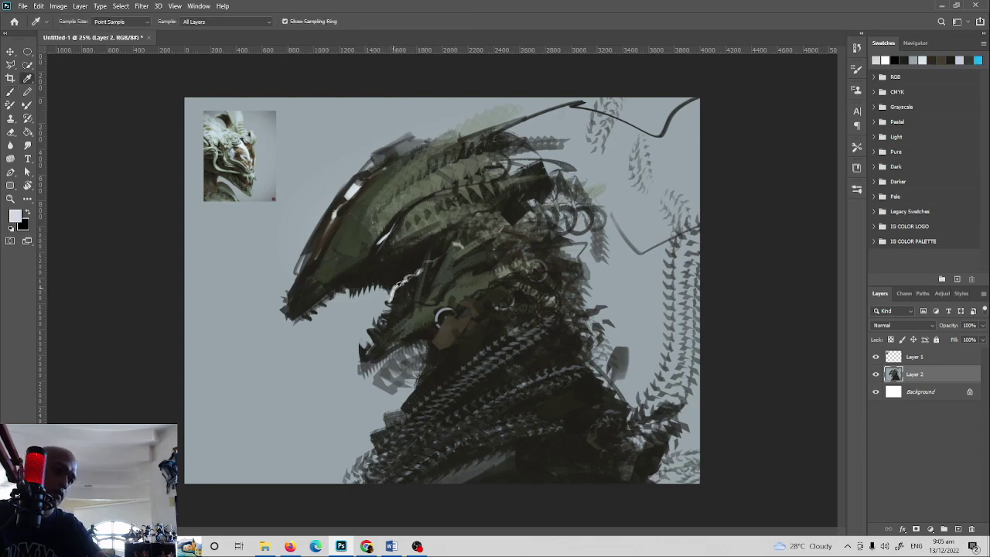
pyautogui.click(379, 291)
pyautogui.press('b')
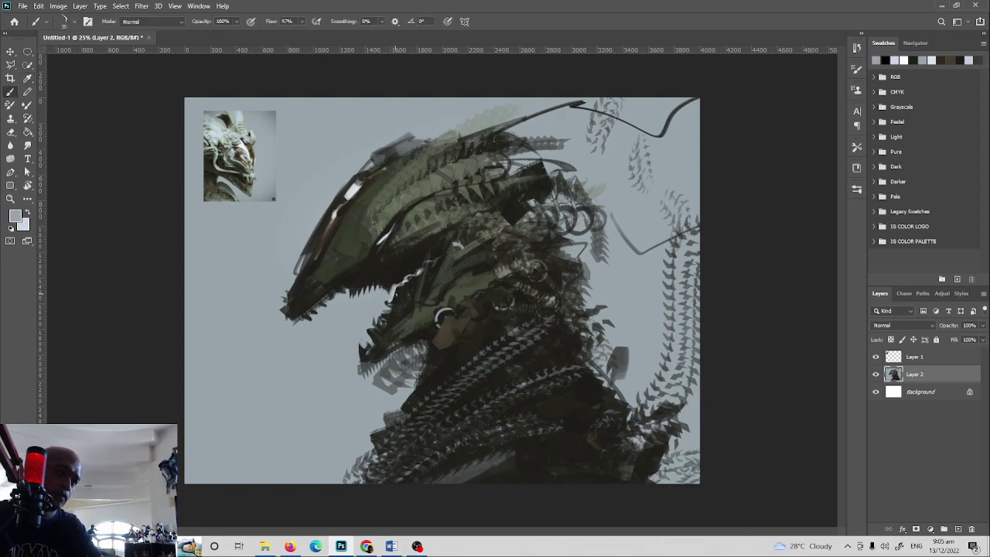
pyautogui.moveTo(413, 275)
pyautogui.mouseDown()
pyautogui.moveTo(427, 258)
pyautogui.moveTo(460, 249)
pyautogui.mouseUp()
# Sample a dark tone behind the mouth and paint over the pale marks there to blend them into the cheek
pyautogui.press('x')
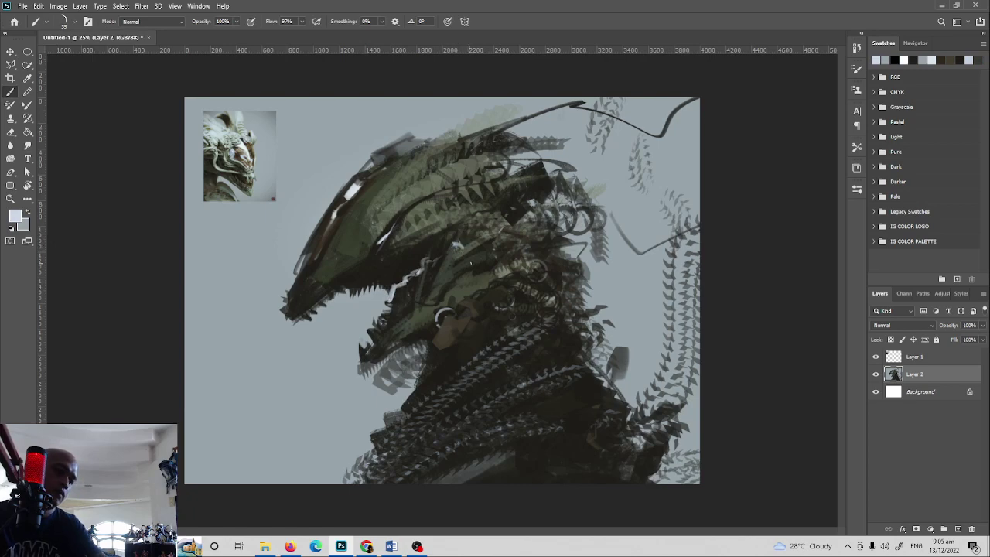
pyautogui.press('i')
pyautogui.click(460, 256)
pyautogui.press('b')
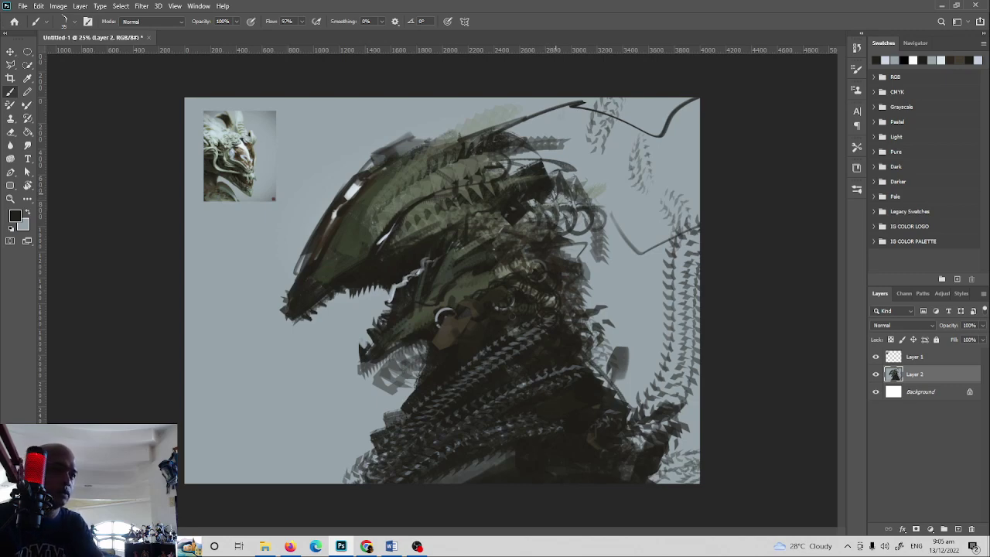
# Sample a pale blue-grey from the reference and paint bright highlights along the skull crest and the long horn with a 90 px brush
pyautogui.press('i')
pyautogui.click(226, 133)
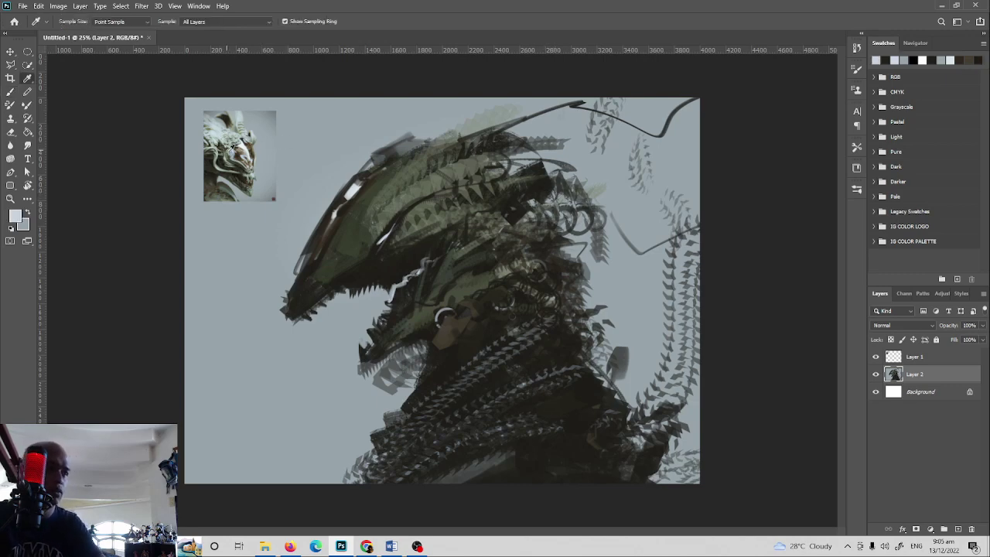
pyautogui.press('b')
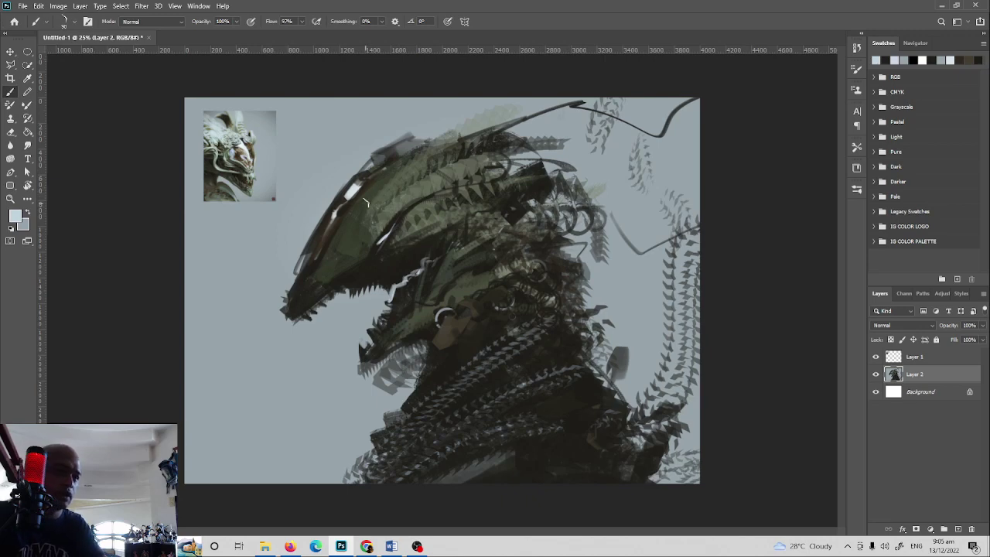
pyautogui.moveTo(371, 198)
pyautogui.mouseDown()
pyautogui.moveTo(398, 163)
pyautogui.moveTo(464, 129)
pyautogui.mouseUp()
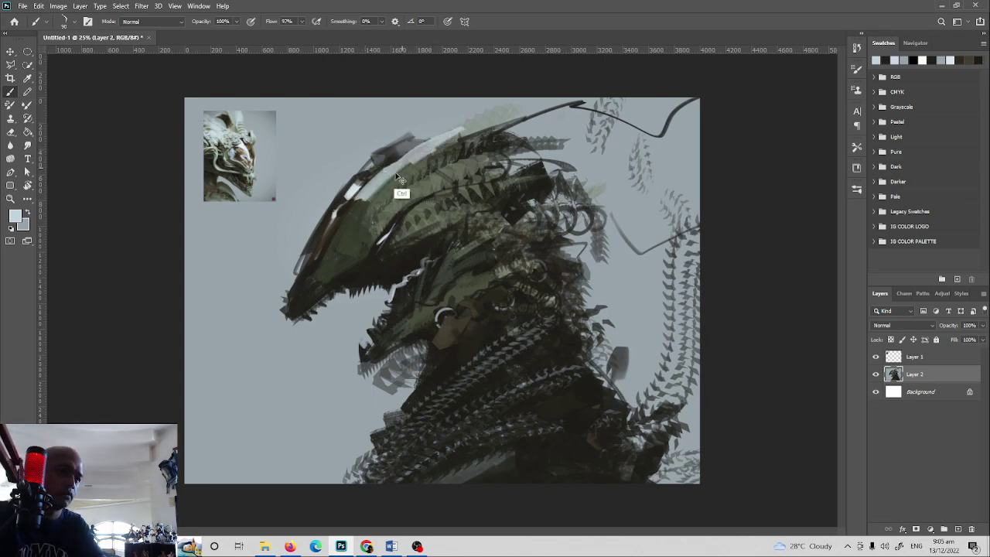
pyautogui.hotkey('ctrl', 'z')
pyautogui.moveTo(370, 190)
pyautogui.mouseDown()
pyautogui.moveTo(456, 133)
pyautogui.moveTo(375, 162)
pyautogui.mouseUp()
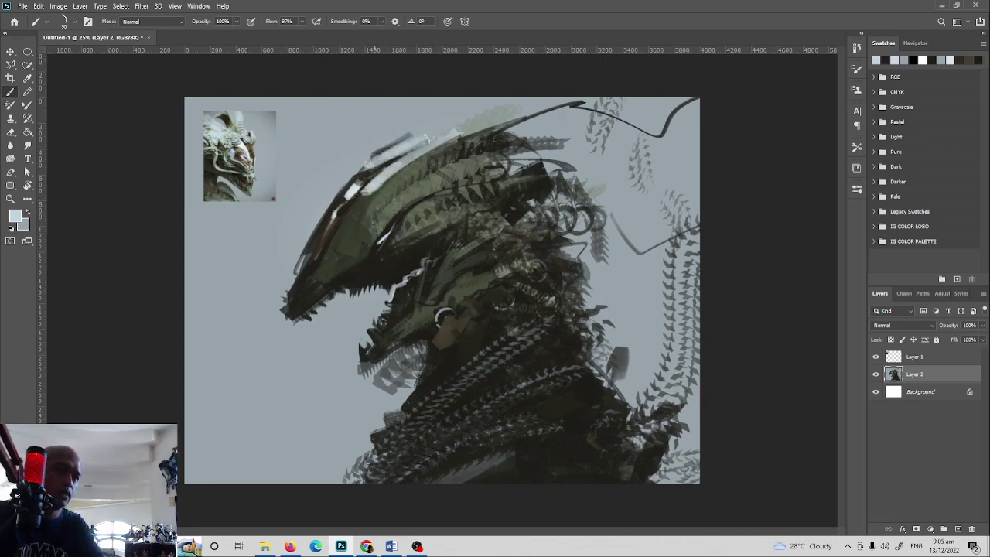
pyautogui.moveTo(425, 138)
pyautogui.mouseDown()
pyautogui.moveTo(460, 131)
pyautogui.moveTo(383, 194)
pyautogui.moveTo(421, 160)
pyautogui.moveTo(485, 142)
pyautogui.moveTo(475, 146)
pyautogui.moveTo(488, 159)
pyautogui.moveTo(425, 186)
pyautogui.moveTo(504, 138)
pyautogui.moveTo(490, 124)
pyautogui.moveTo(448, 138)
pyautogui.moveTo(578, 100)
pyautogui.mouseUp()
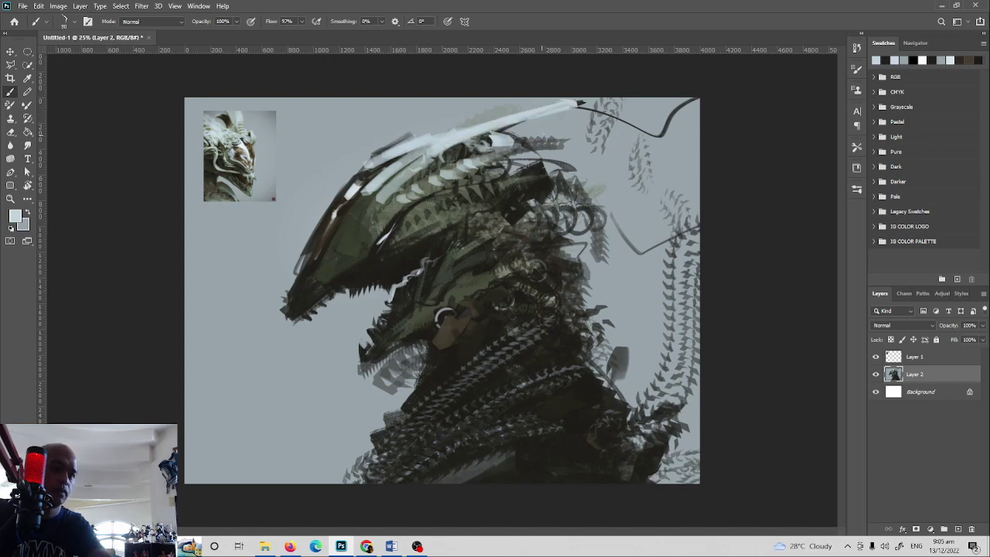
# Paint pale blue-grey highlight strokes over the plates and ridges at the back of the skull with a 40 px brush
pyautogui.moveTo(516, 140)
pyautogui.mouseDown()
pyautogui.moveTo(570, 138)
pyautogui.moveTo(435, 135)
pyautogui.moveTo(492, 140)
pyautogui.mouseUp()
pyautogui.moveTo(534, 167)
pyautogui.mouseDown()
pyautogui.moveTo(484, 189)
pyautogui.moveTo(476, 181)
pyautogui.moveTo(479, 196)
pyautogui.moveTo(499, 183)
pyautogui.moveTo(486, 174)
pyautogui.moveTo(495, 177)
pyautogui.mouseUp()
pyautogui.moveTo(452, 188); pyautogui.dragTo(420, 194)
pyautogui.moveTo(466, 170); pyautogui.dragTo(448, 173)
pyautogui.moveTo(523, 145); pyautogui.dragTo(498, 146)
pyautogui.moveTo(478, 150); pyautogui.dragTo(413, 179)
pyautogui.moveTo(413, 185); pyautogui.dragTo(395, 199)
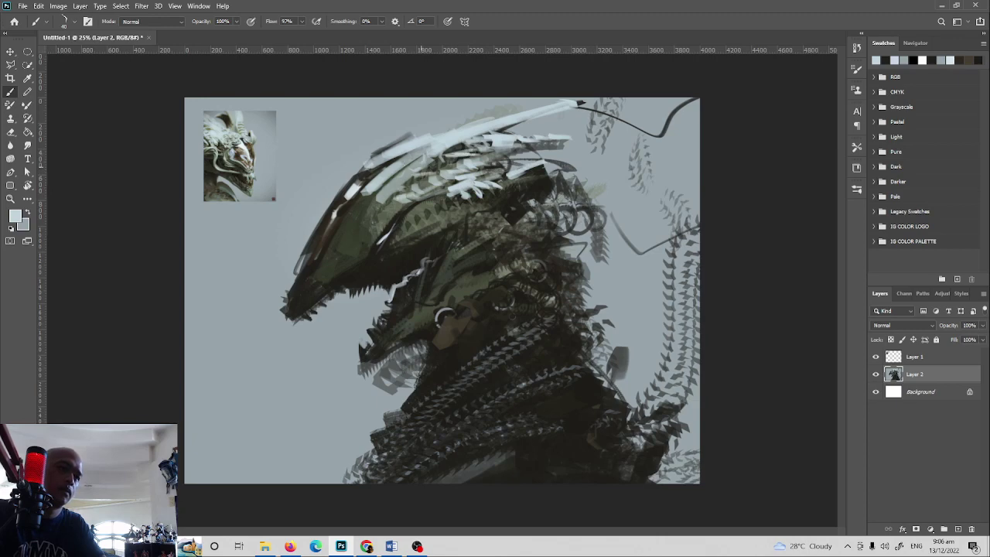
# Paint pale spikes rising along the skull crest and short highlights at the back of the head
pyautogui.moveTo(472, 123); pyautogui.dragTo(432, 134)
pyautogui.moveTo(558, 172); pyautogui.dragTo(535, 179)
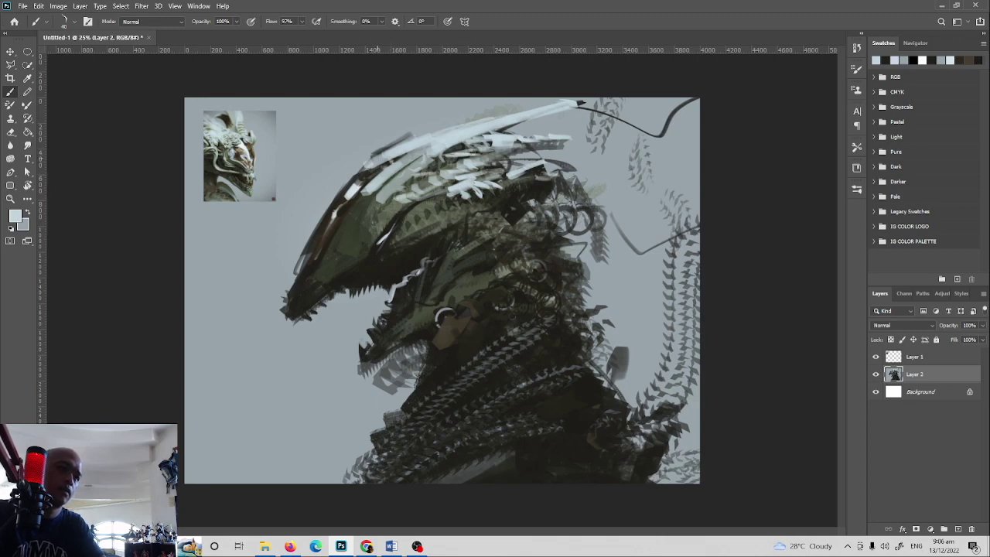
pyautogui.moveTo(370, 164); pyautogui.dragTo(418, 124)
pyautogui.moveTo(379, 155)
pyautogui.mouseDown()
pyautogui.moveTo(410, 132)
pyautogui.moveTo(512, 120)
pyautogui.moveTo(468, 112)
pyautogui.moveTo(520, 109)
pyautogui.mouseUp()
pyautogui.moveTo(529, 182); pyautogui.dragTo(566, 177)
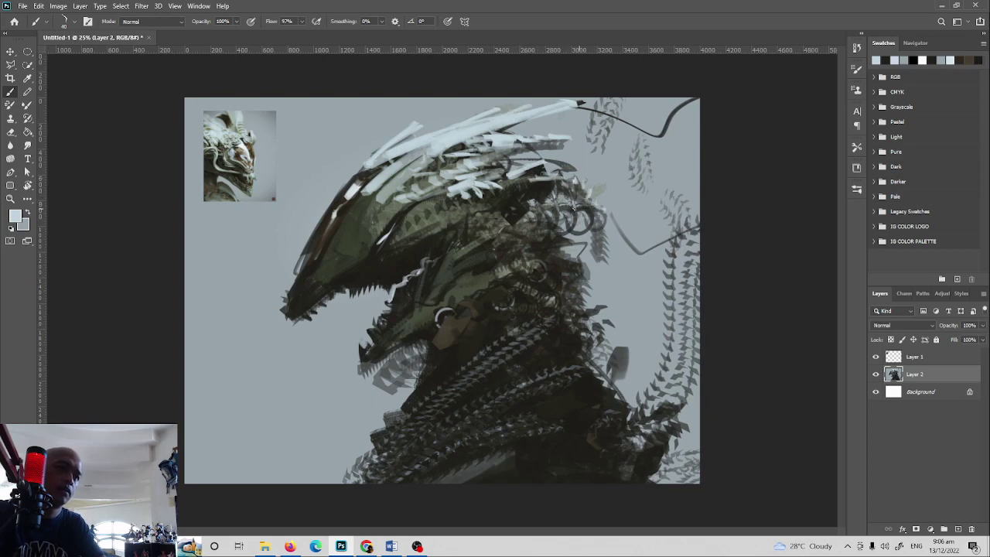
pyautogui.press('x')
pyautogui.moveTo(445, 200); pyautogui.dragTo(467, 184)
pyautogui.hotkey('ctrl', 'z')
pyautogui.press('u')
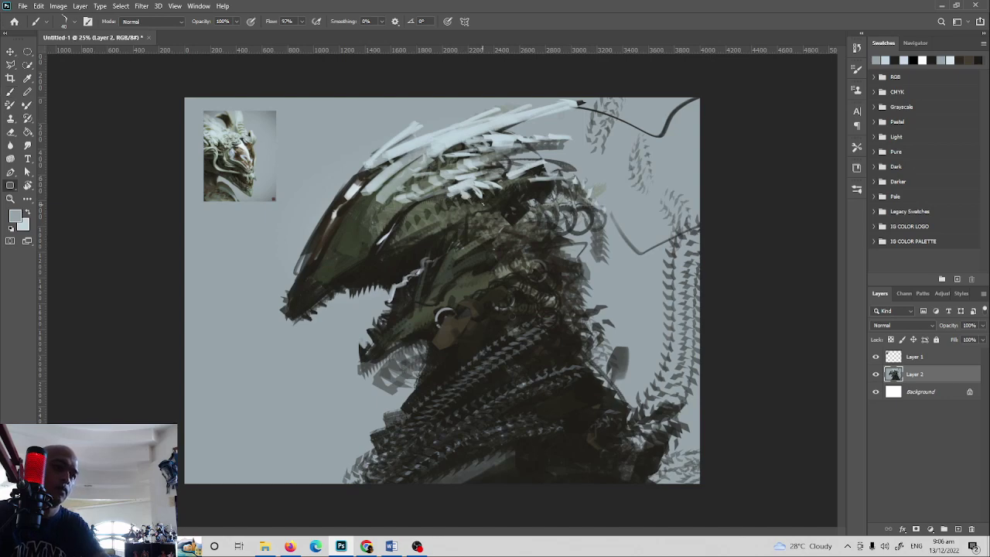
# Sample dark tones from the head and paint dark strokes through the pale crest highlights to break them up
pyautogui.press('i')
pyautogui.click(464, 201)
pyautogui.press('b')
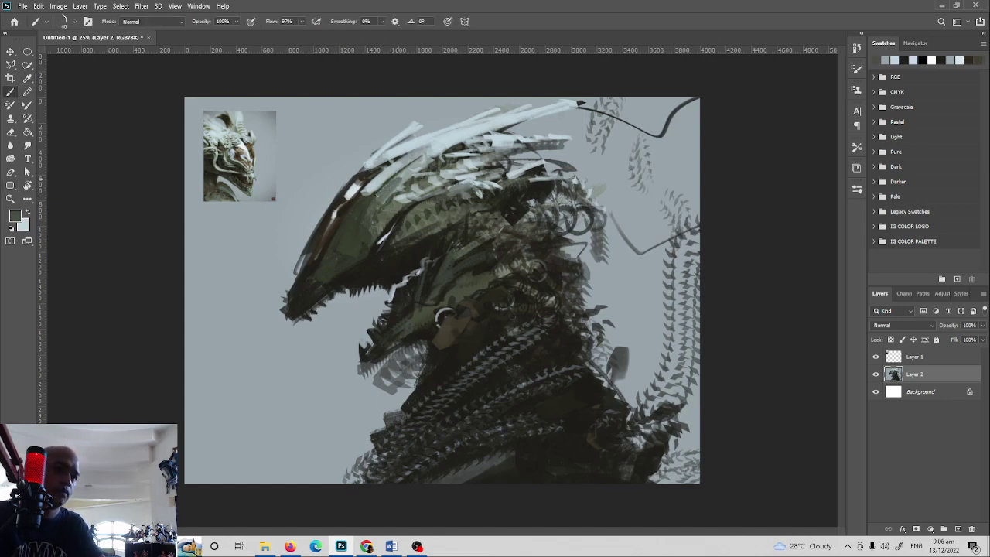
pyautogui.moveTo(379, 188); pyautogui.dragTo(396, 167)
pyautogui.moveTo(387, 170); pyautogui.dragTo(426, 144)
pyautogui.keyDown('alt'); pyautogui.click(350, 201); pyautogui.keyUp('alt')
pyautogui.moveTo(359, 184)
pyautogui.mouseDown()
pyautogui.moveTo(343, 202)
pyautogui.moveTo(362, 188)
pyautogui.mouseUp()
pyautogui.moveTo(402, 145); pyautogui.dragTo(368, 166)
pyautogui.moveTo(469, 125); pyautogui.dragTo(390, 160)
pyautogui.moveTo(507, 144)
pyautogui.mouseDown()
pyautogui.moveTo(487, 150)
pyautogui.moveTo(497, 151)
pyautogui.mouseUp()
# Hide Layer 1 with the reference image and add a Curves adjustment that darkens the shadows and midtones of the painting
pyautogui.click(876, 357)
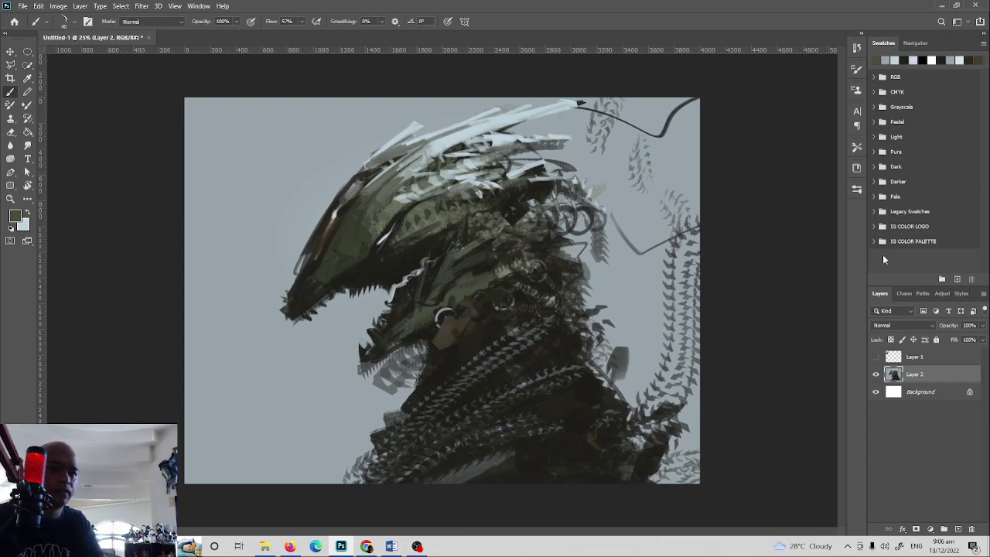
pyautogui.click(939, 293)
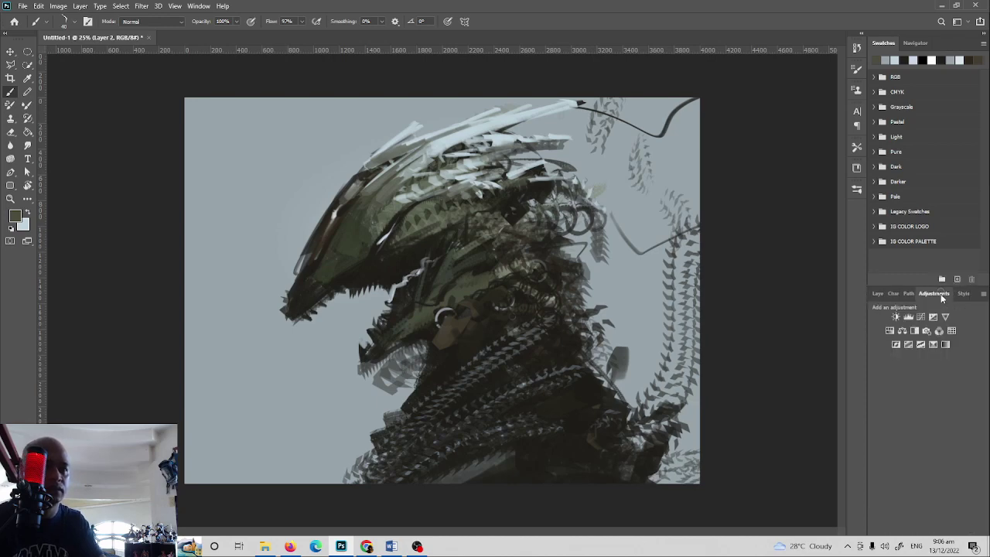
pyautogui.click(921, 318)
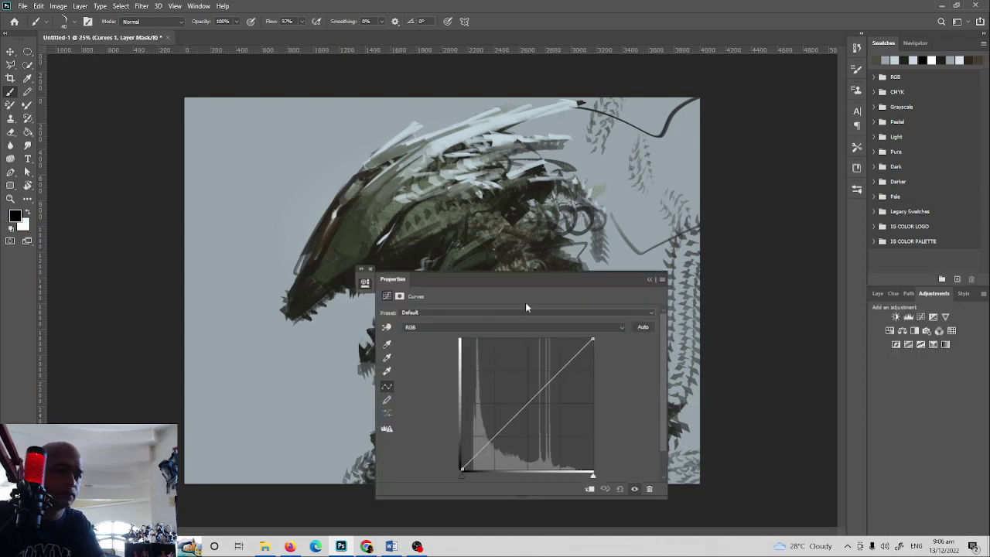
pyautogui.moveTo(524, 399); pyautogui.dragTo(530, 417)
pyautogui.moveTo(412, 282); pyautogui.dragTo(671, 161)
pyautogui.moveTo(782, 300); pyautogui.dragTo(781, 304)
pyautogui.moveTo(831, 248)
pyautogui.mouseDown()
pyautogui.moveTo(835, 255)
pyautogui.moveTo(826, 248)
pyautogui.mouseUp()
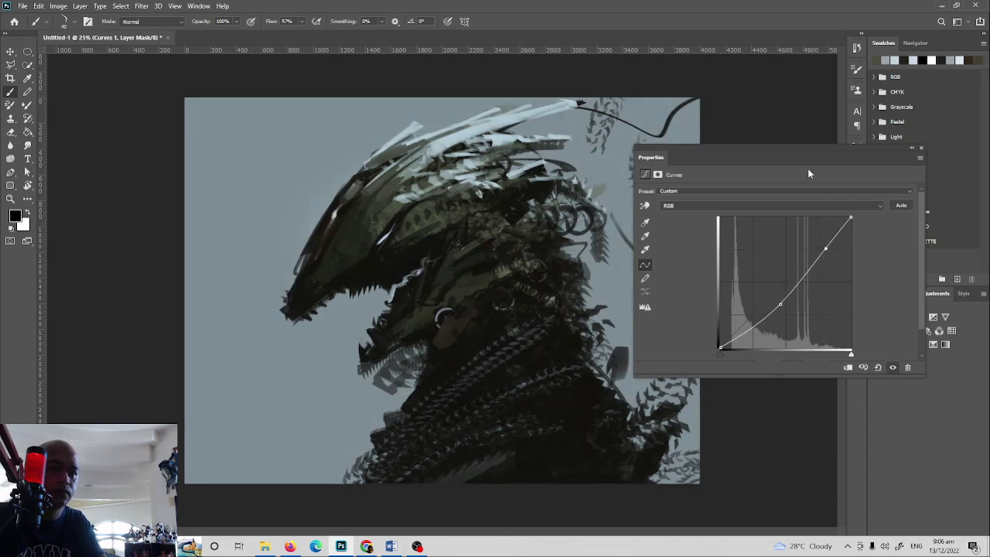
pyautogui.click(910, 149)
# Add a Levels adjustment on the Blue channel with the black input at 18 and the white input at 223
pyautogui.click(908, 318)
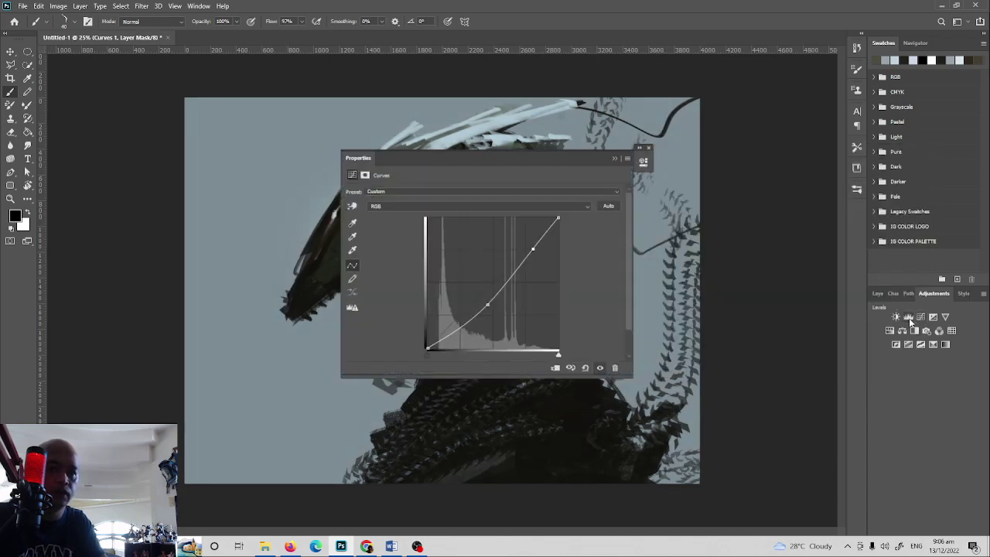
pyautogui.click(486, 211)
pyautogui.click(490, 242)
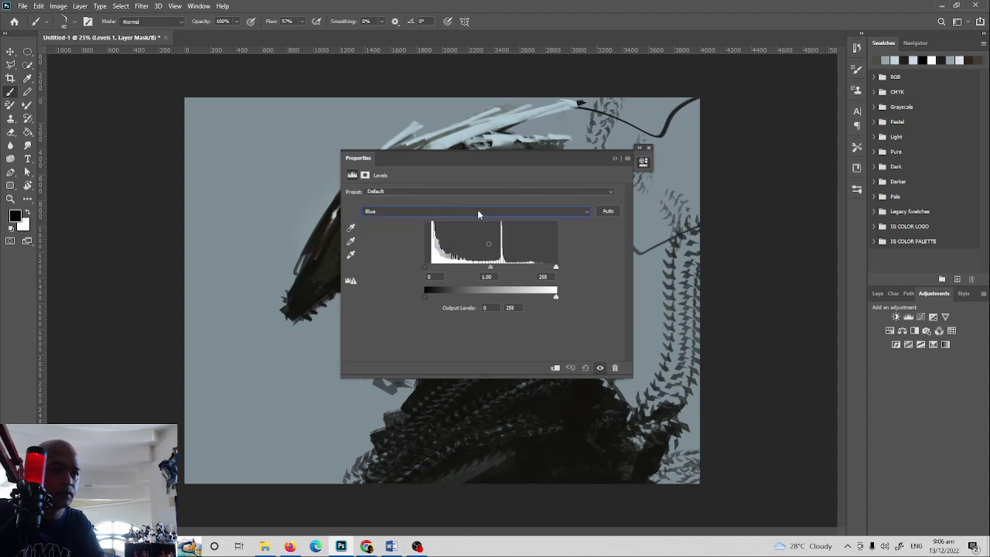
pyautogui.moveTo(364, 158); pyautogui.dragTo(728, 143)
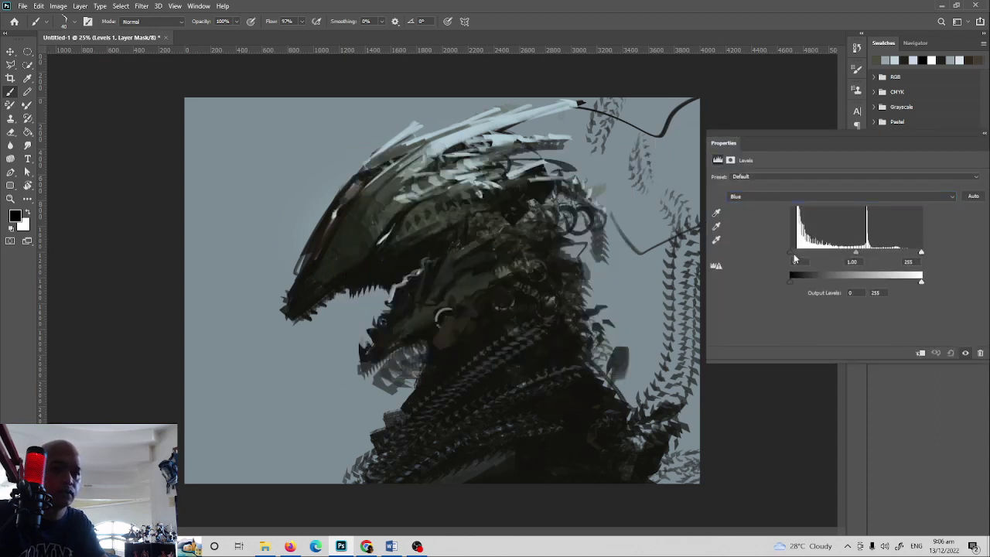
pyautogui.moveTo(795, 258); pyautogui.dragTo(804, 257)
pyautogui.moveTo(921, 252); pyautogui.dragTo(906, 255)
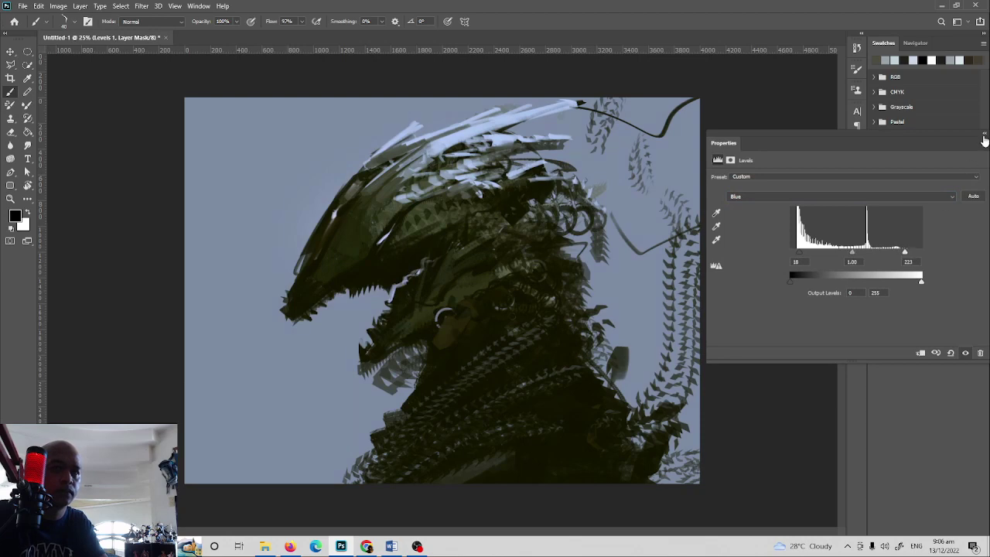
pyautogui.click(983, 135)
# Dodge the highlights around the corner of the open mouth on Layer 2 with a 700 px brush at 38% exposure
pyautogui.press('o')
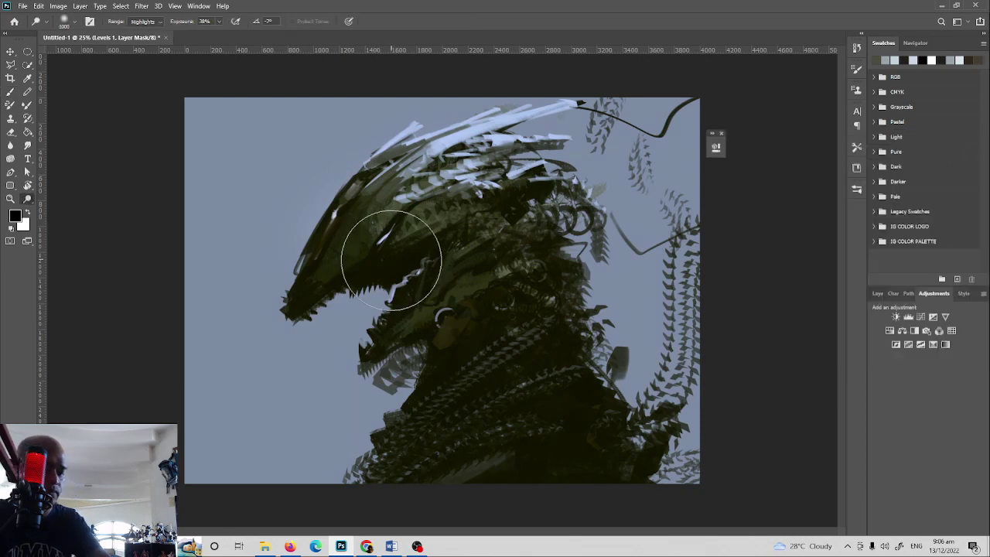
pyautogui.click(879, 293)
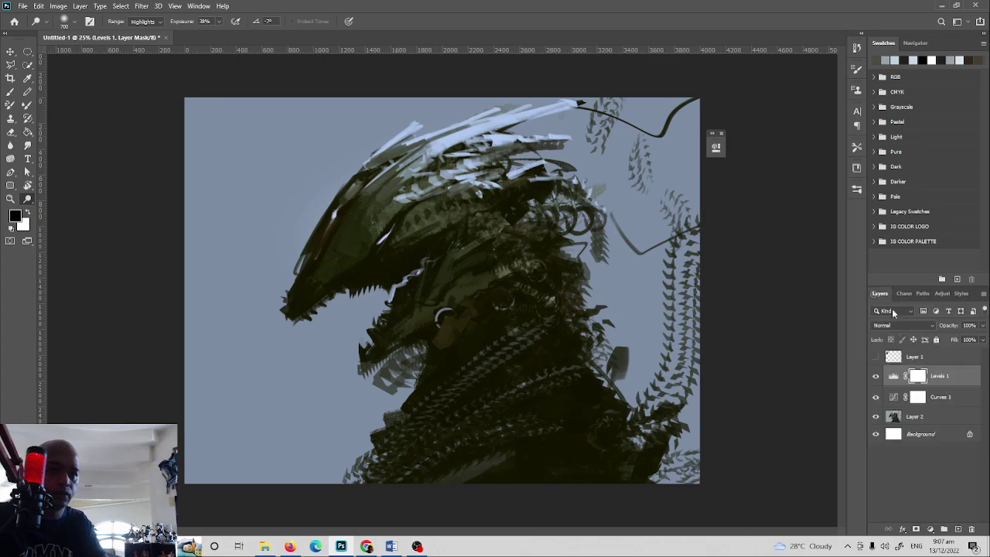
pyautogui.click(924, 416)
pyautogui.moveTo(390, 300); pyautogui.dragTo(466, 249)
pyautogui.hotkey('ctrl', 'z')
pyautogui.moveTo(409, 271); pyautogui.dragTo(462, 258)
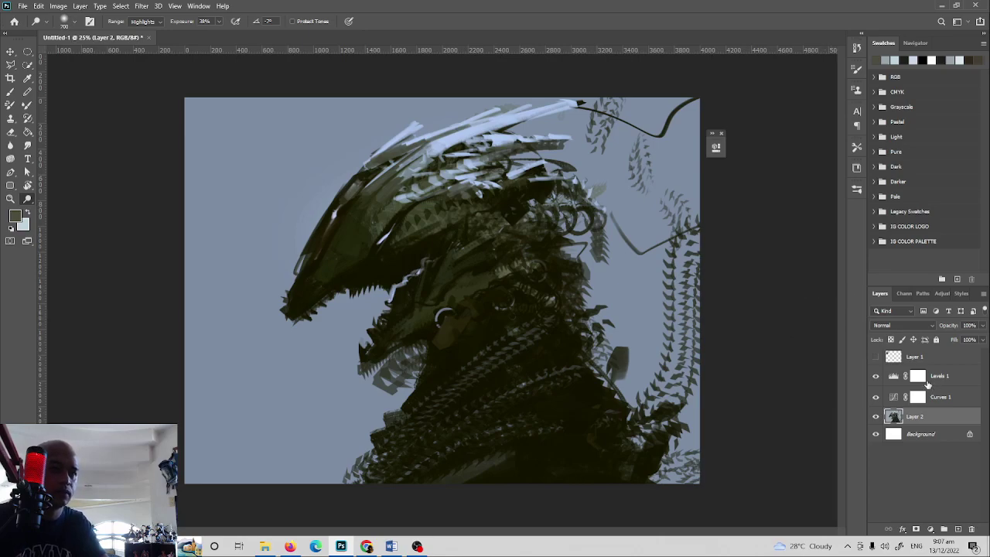
# Save the painting on the computer as a Photoshop file named Alien Speedpaint Creature in the DECEMBER 2022 folder
pyautogui.hotkey('ctrl', 's')
pyautogui.click(392, 348)
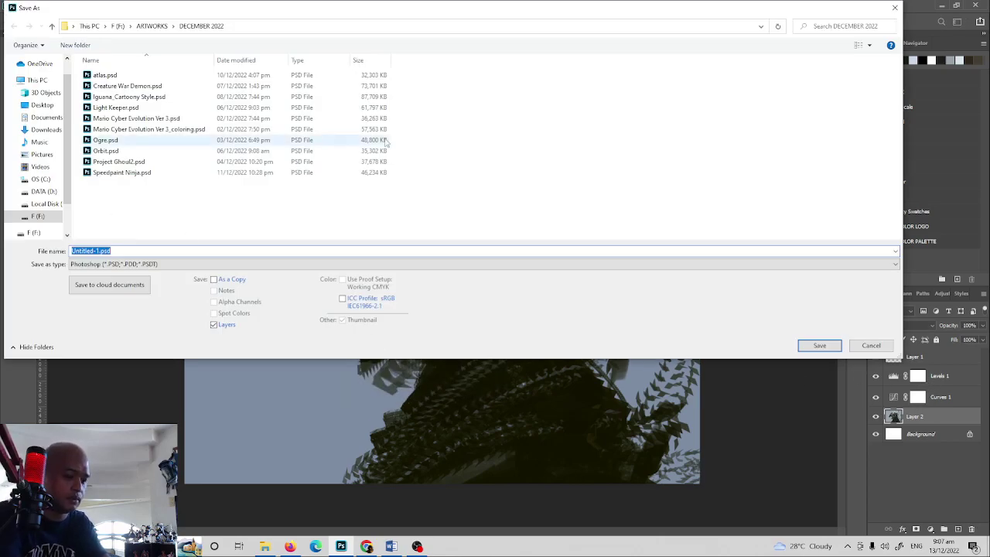
pyautogui.write('Alien Speedpaint Creat')
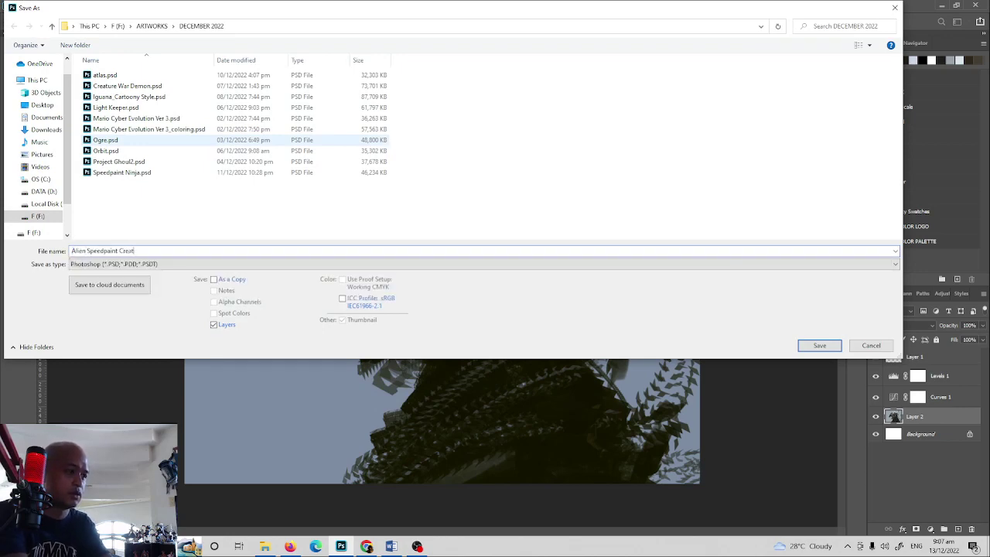
pyautogui.write('ure')
pyautogui.press('Return')
pyautogui.press('Return')
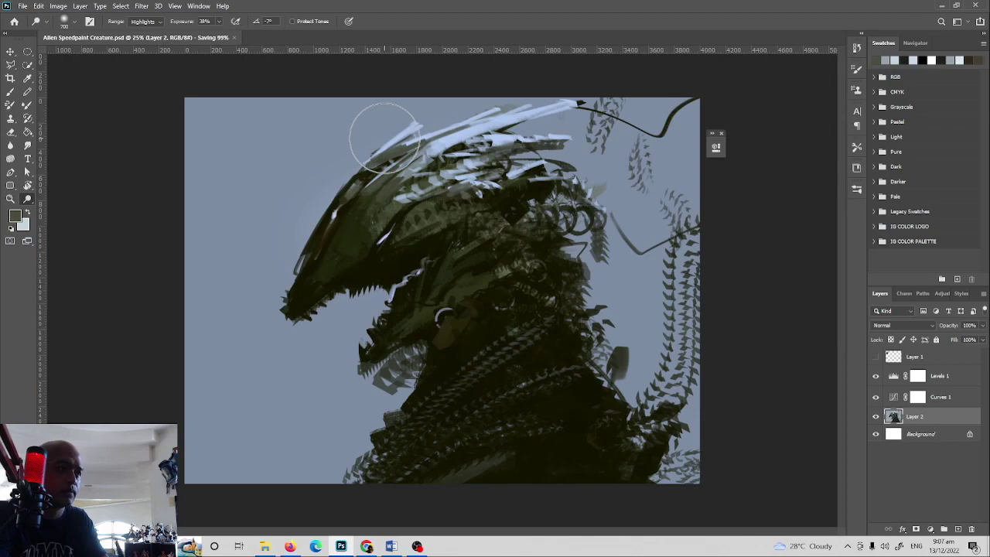
# Save a JPEG copy named Alien Speedpaint Creature.jpg in the same folder
pyautogui.hotkey('ctrl', 'shift', 's')
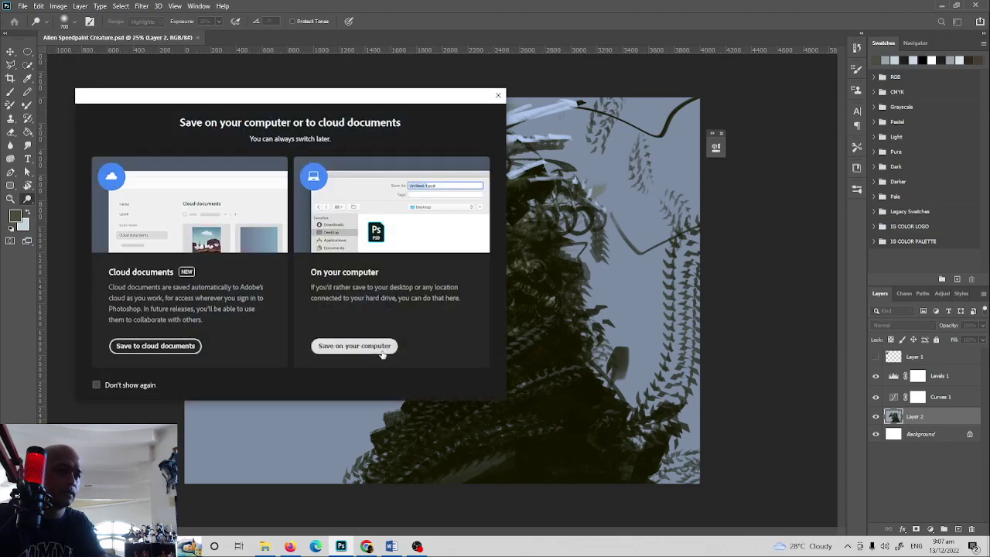
pyautogui.click(358, 345)
pyautogui.click(143, 264)
pyautogui.click(154, 329)
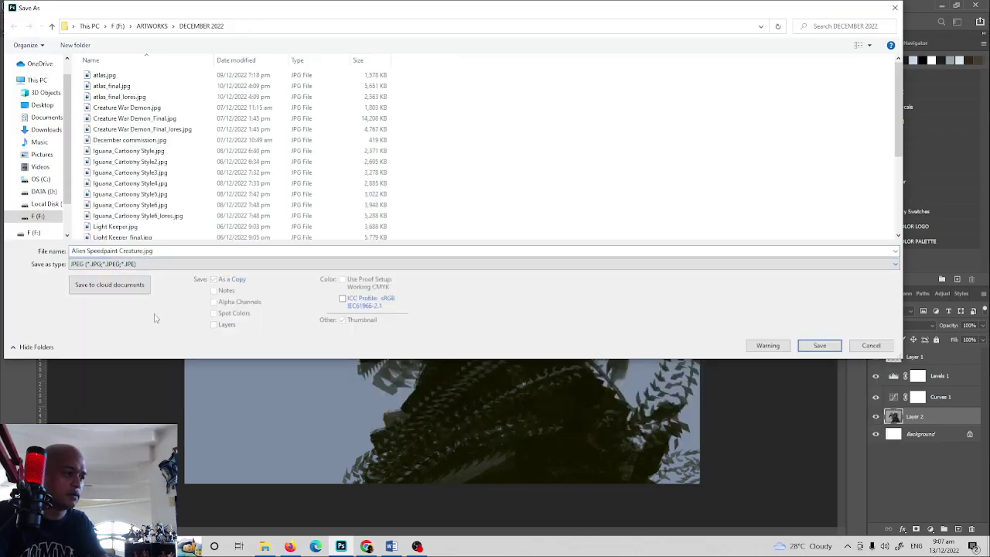
pyautogui.click(800, 347)
pyautogui.press('Return')
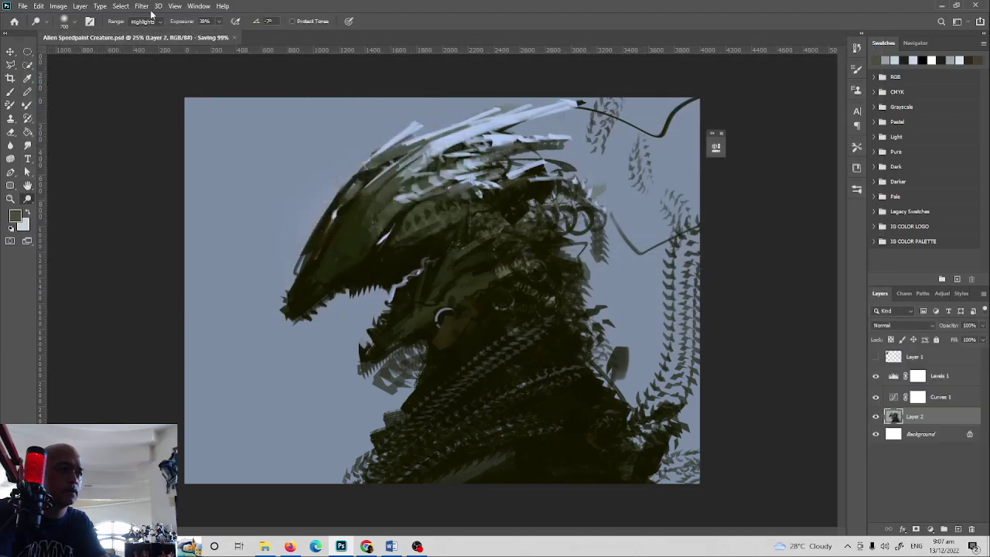
# Close the layered document and open Alien Speedpaint Creature.jpg
pyautogui.click(197, 37)
pyautogui.click(22, 5)
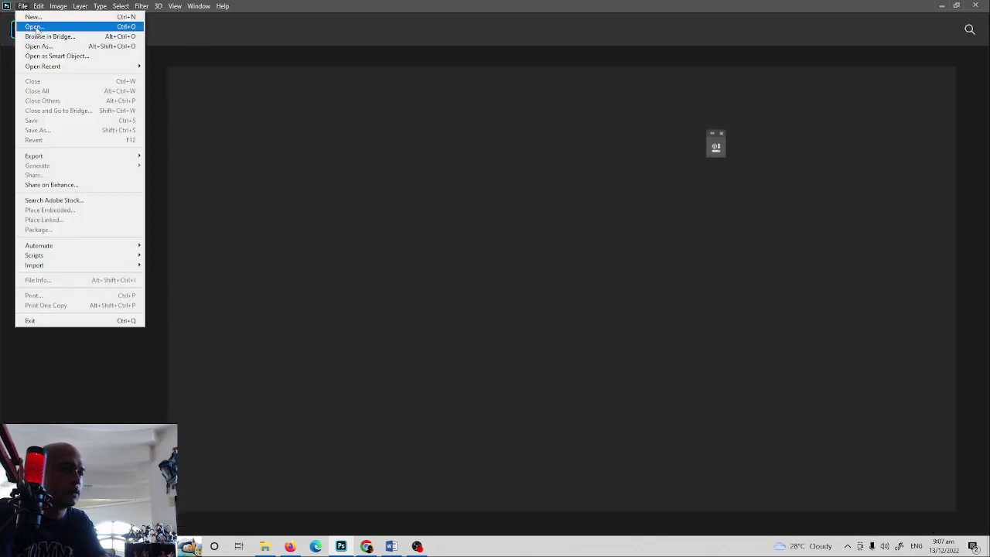
pyautogui.click(35, 30)
pyautogui.doubleClick(127, 103)
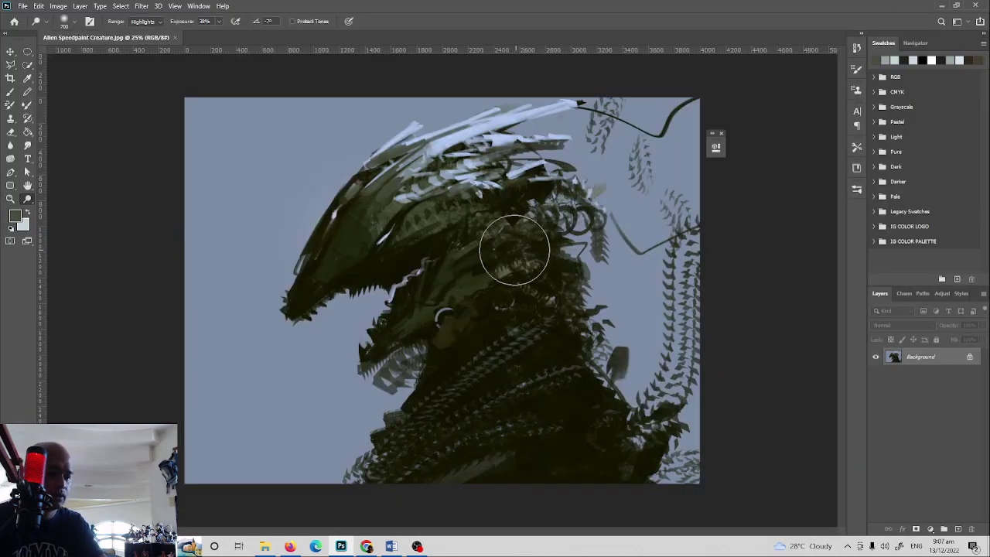
# Break up the shoulders, back and lower edge with sampled dark and background tones using a 1200 px Mixer Brush set to Dry, Light Load
pyautogui.press('b')
pyautogui.click(27, 104)
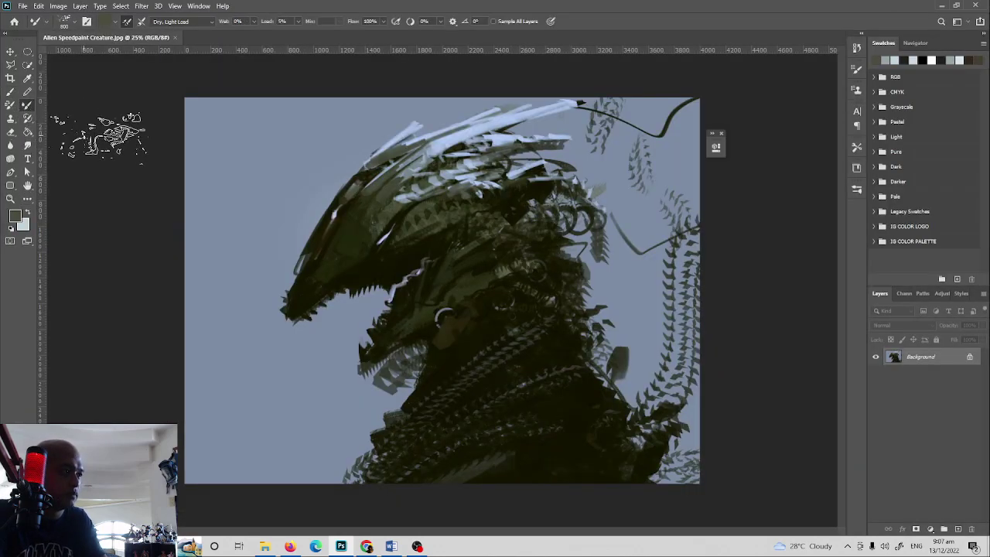
pyautogui.press(']')
pyautogui.press(']')
pyautogui.press(']')
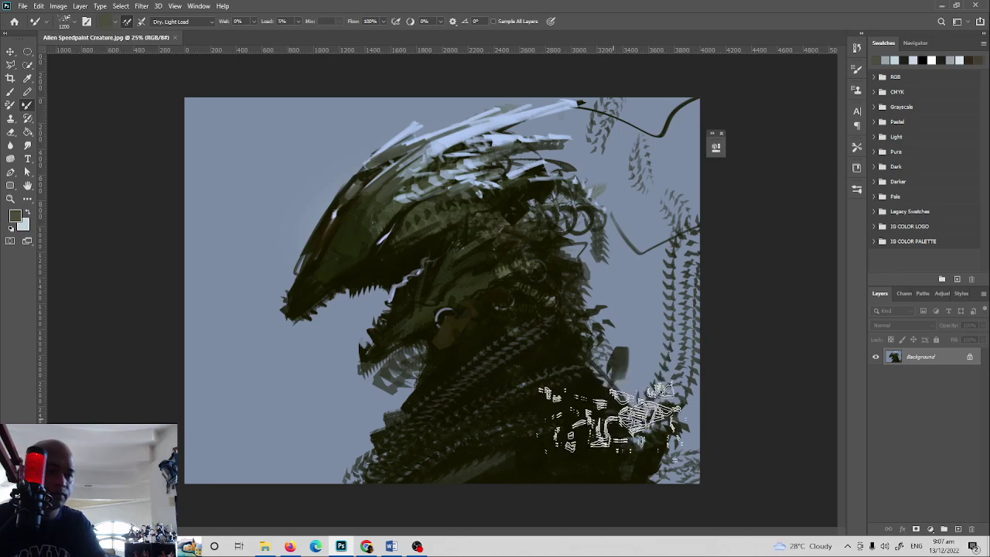
pyautogui.keyDown('alt'); pyautogui.click(615, 479); pyautogui.keyUp('alt')
pyautogui.moveTo(625, 391)
pyautogui.mouseDown()
pyautogui.moveTo(635, 434)
pyautogui.moveTo(603, 397)
pyautogui.moveTo(634, 338)
pyautogui.moveTo(464, 441)
pyautogui.moveTo(348, 472)
pyautogui.moveTo(533, 499)
pyautogui.moveTo(526, 483)
pyautogui.moveTo(580, 408)
pyautogui.moveTo(611, 387)
pyautogui.mouseUp()
pyautogui.keyDown('alt'); pyautogui.click(282, 459); pyautogui.keyUp('alt')
pyautogui.moveTo(463, 490); pyautogui.dragTo(541, 502)
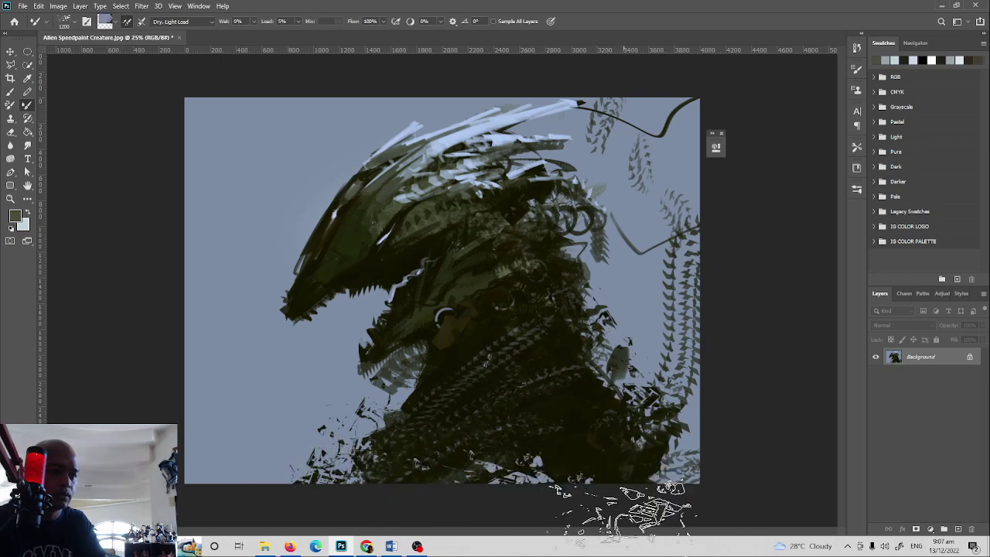
pyautogui.keyDown('alt'); pyautogui.click(646, 307); pyautogui.keyUp('alt')
pyautogui.moveTo(582, 402)
pyautogui.mouseDown()
pyautogui.moveTo(575, 318)
pyautogui.moveTo(588, 296)
pyautogui.moveTo(562, 350)
pyautogui.moveTo(672, 443)
pyautogui.mouseUp()
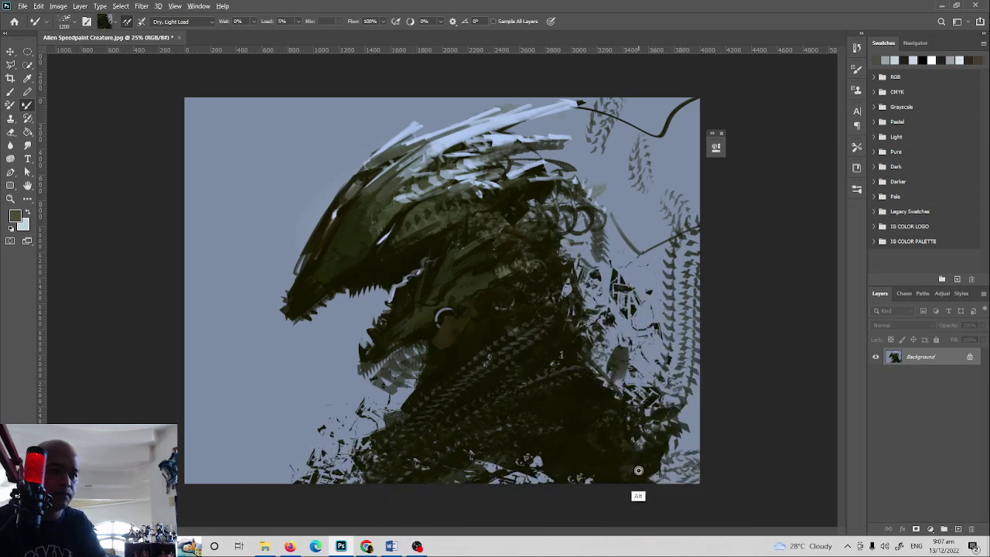
# Scatter textured fragments sampled from the crest, skull and neck over the top of the head and the air above it
pyautogui.keyDown('alt'); pyautogui.click(453, 130); pyautogui.keyUp('alt')
pyautogui.moveTo(464, 137); pyautogui.dragTo(541, 135)
pyautogui.keyDown('alt'); pyautogui.click(365, 180); pyautogui.keyUp('alt')
pyautogui.moveTo(379, 133); pyautogui.dragTo(475, 88)
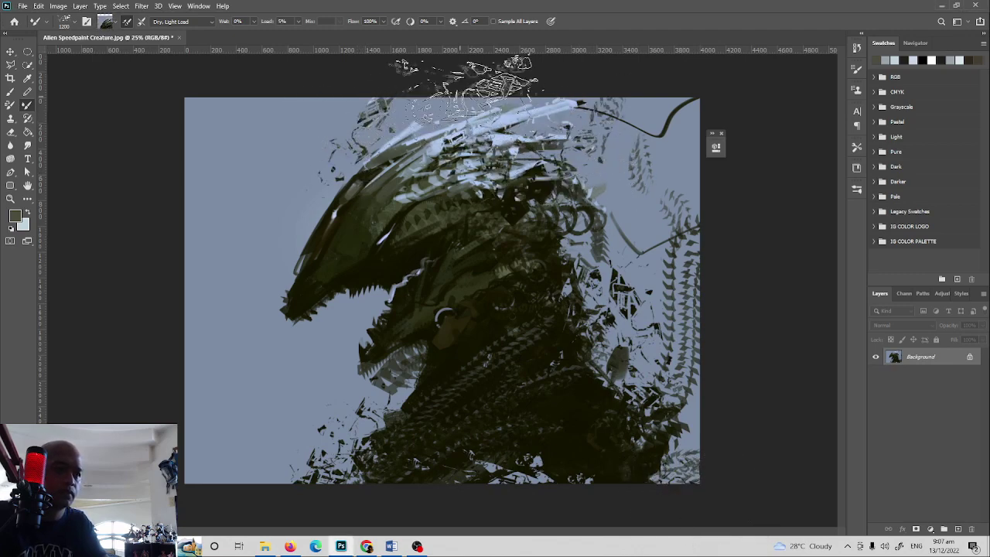
pyautogui.moveTo(368, 218); pyautogui.dragTo(437, 105)
pyautogui.keyDown('alt'); pyautogui.click(497, 291); pyautogui.keyUp('alt')
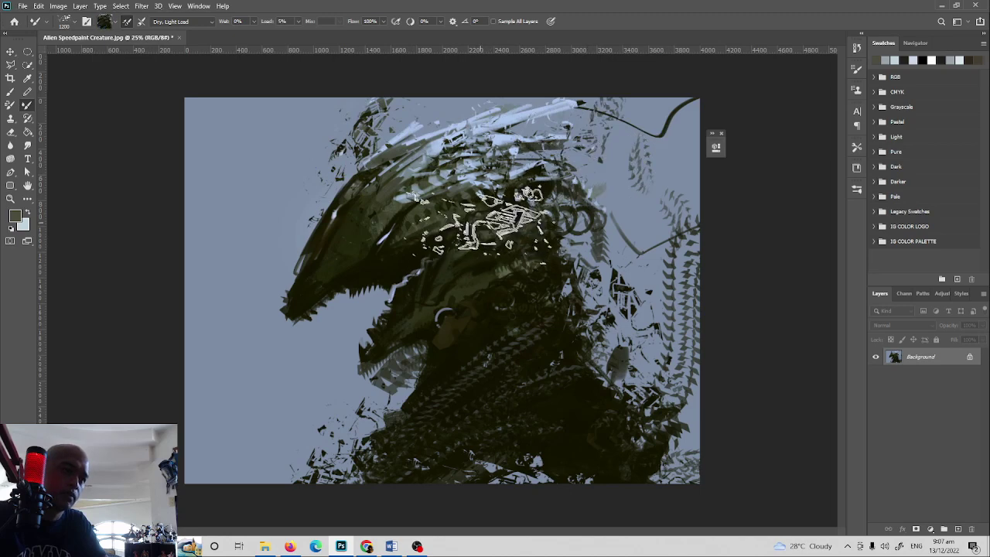
pyautogui.moveTo(497, 221); pyautogui.dragTo(611, 189)
# Sample the background beside the neck and break up the hanging tendrils and the curved line in the upper corner
pyautogui.keyDown('alt'); pyautogui.click(652, 244); pyautogui.keyUp('alt')
pyautogui.moveTo(689, 223); pyautogui.dragTo(685, 301)
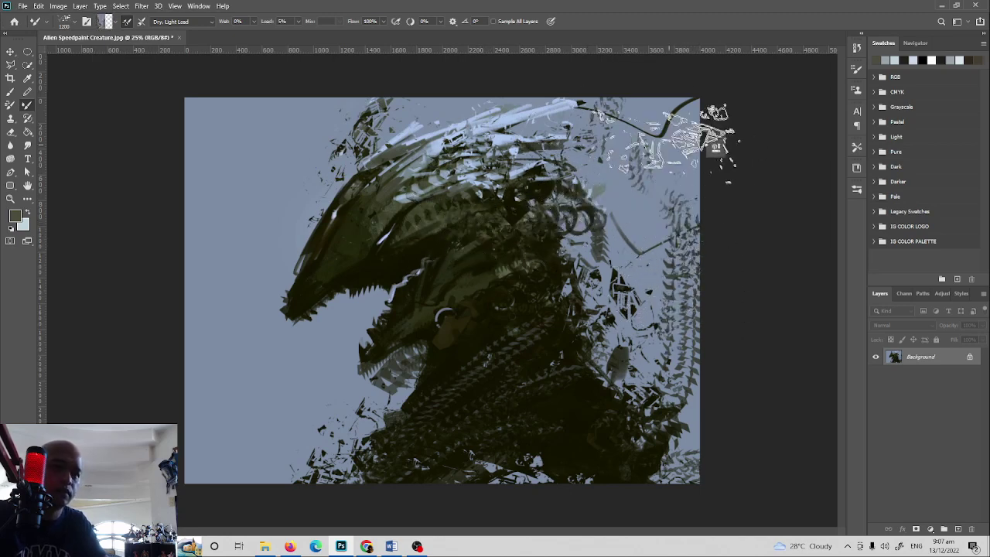
pyautogui.moveTo(716, 97); pyautogui.dragTo(607, 115)
# Dodge the highlights across the head, neck and surrounding background with an 1800 px brush at 38% exposure
pyautogui.press('o')
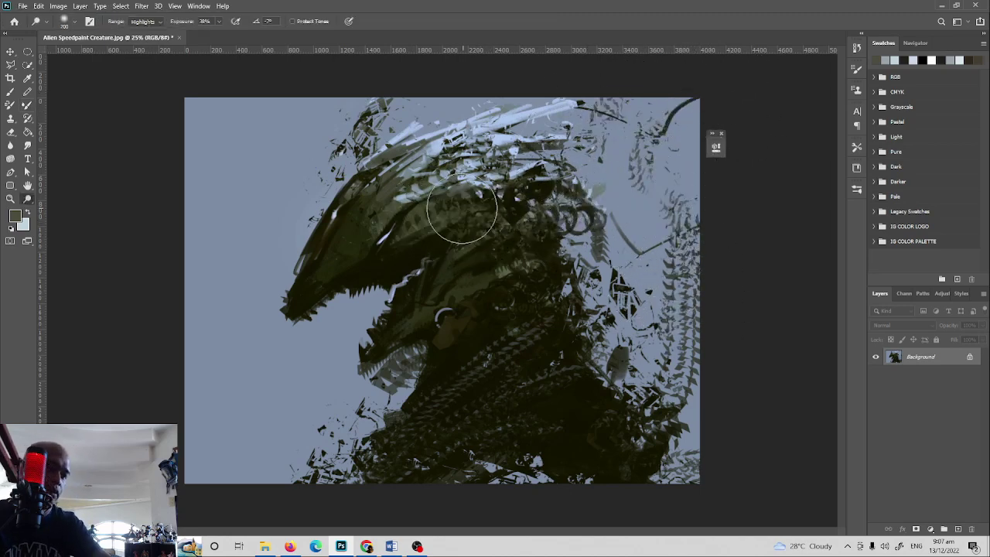
pyautogui.moveTo(436, 259)
pyautogui.mouseDown()
pyautogui.moveTo(386, 282)
pyautogui.moveTo(419, 266)
pyautogui.moveTo(417, 223)
pyautogui.moveTo(390, 219)
pyautogui.moveTo(398, 213)
pyautogui.moveTo(382, 225)
pyautogui.moveTo(384, 246)
pyautogui.moveTo(441, 192)
pyautogui.moveTo(408, 207)
pyautogui.moveTo(414, 166)
pyautogui.moveTo(552, 118)
pyautogui.moveTo(522, 117)
pyautogui.moveTo(592, 132)
pyautogui.moveTo(684, 185)
pyautogui.moveTo(568, 122)
pyautogui.moveTo(621, 301)
pyautogui.moveTo(661, 324)
pyautogui.mouseUp()
pyautogui.press(']')
pyautogui.press(']')
pyautogui.press(']')
pyautogui.press(']')
pyautogui.press(']')
pyautogui.press(']')
pyautogui.press(']')
pyautogui.press(']')
pyautogui.press(']')
pyautogui.press(']')
pyautogui.press(']')
pyautogui.press(']')
pyautogui.press(']')
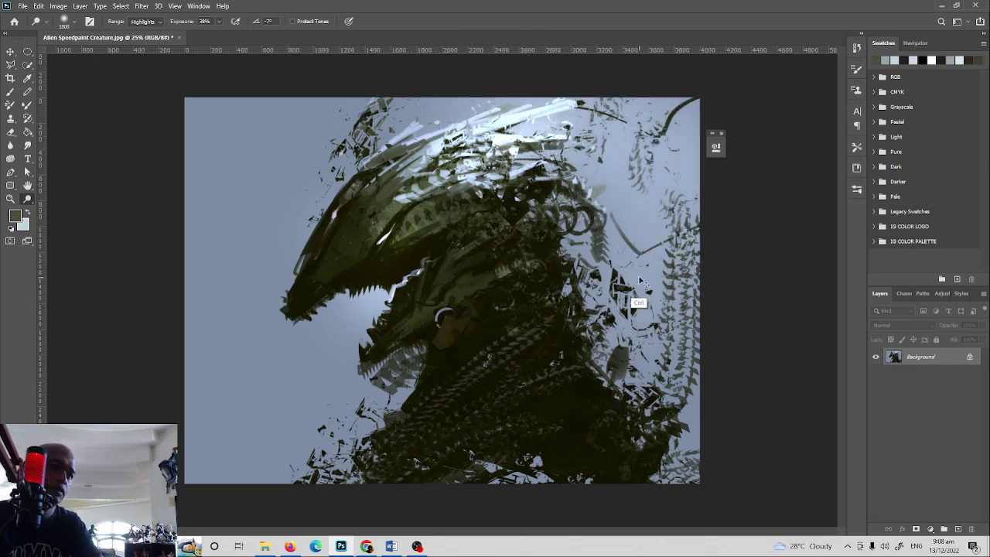
pyautogui.hotkey('ctrl', 'z')
pyautogui.moveTo(602, 218)
pyautogui.mouseDown()
pyautogui.moveTo(589, 282)
pyautogui.moveTo(703, 154)
pyautogui.moveTo(588, 346)
pyautogui.moveTo(423, 374)
pyautogui.moveTo(363, 312)
pyautogui.moveTo(347, 362)
pyautogui.moveTo(361, 319)
pyautogui.moveTo(400, 454)
pyautogui.moveTo(357, 439)
pyautogui.moveTo(394, 322)
pyautogui.moveTo(439, 417)
pyautogui.moveTo(241, 433)
pyautogui.moveTo(498, 433)
pyautogui.moveTo(714, 417)
pyautogui.moveTo(666, 357)
pyautogui.moveTo(544, 358)
pyautogui.moveTo(543, 378)
pyautogui.moveTo(531, 379)
pyautogui.moveTo(549, 488)
pyautogui.mouseUp()
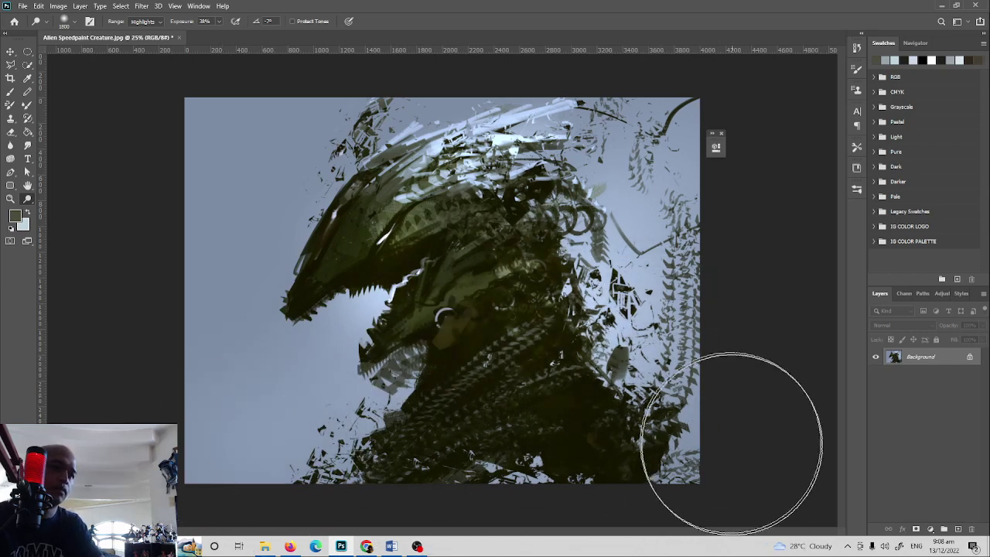
# Apply Color Balance with midtones at -11, 0, +5 and shadows at +15, 0, -11
pyautogui.press('b')
pyautogui.click(65, 7)
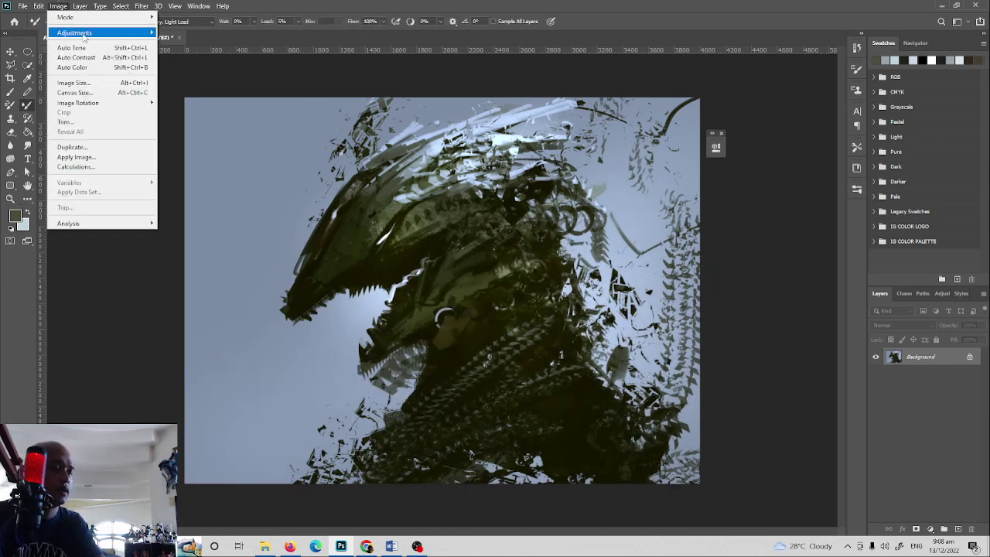
pyautogui.moveTo(84, 35)
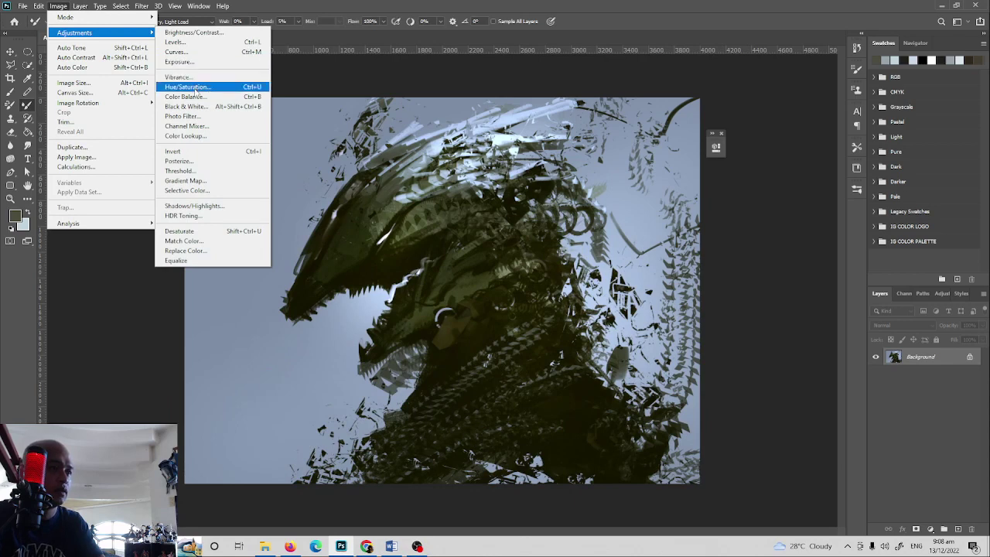
pyautogui.click(186, 96)
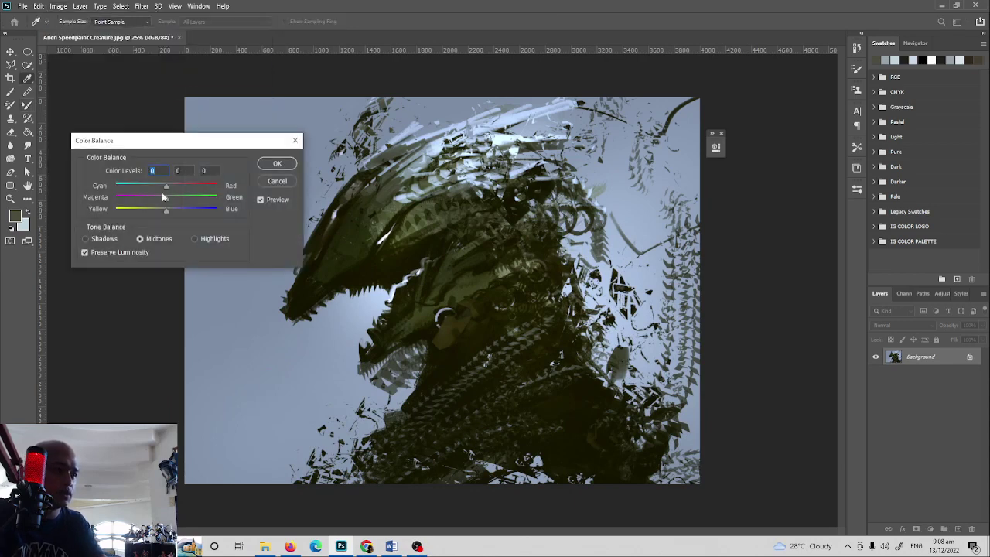
pyautogui.moveTo(167, 207); pyautogui.dragTo(169, 208)
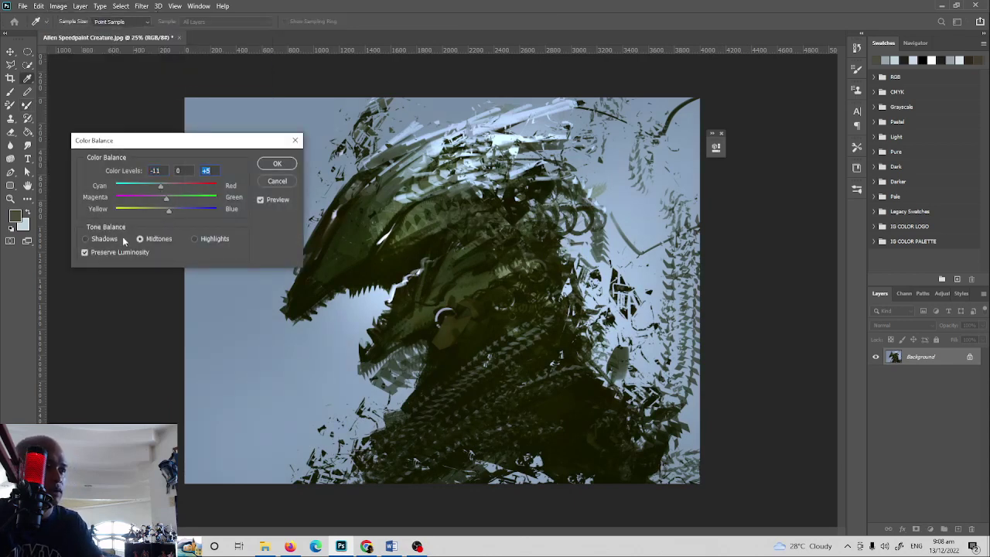
pyautogui.click(175, 186)
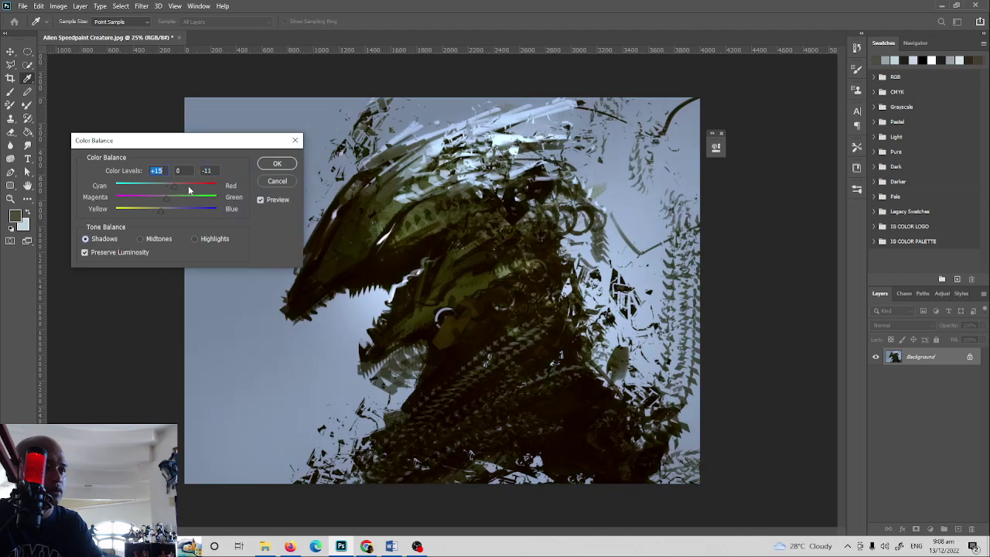
pyautogui.click(281, 163)
pyautogui.press('v')
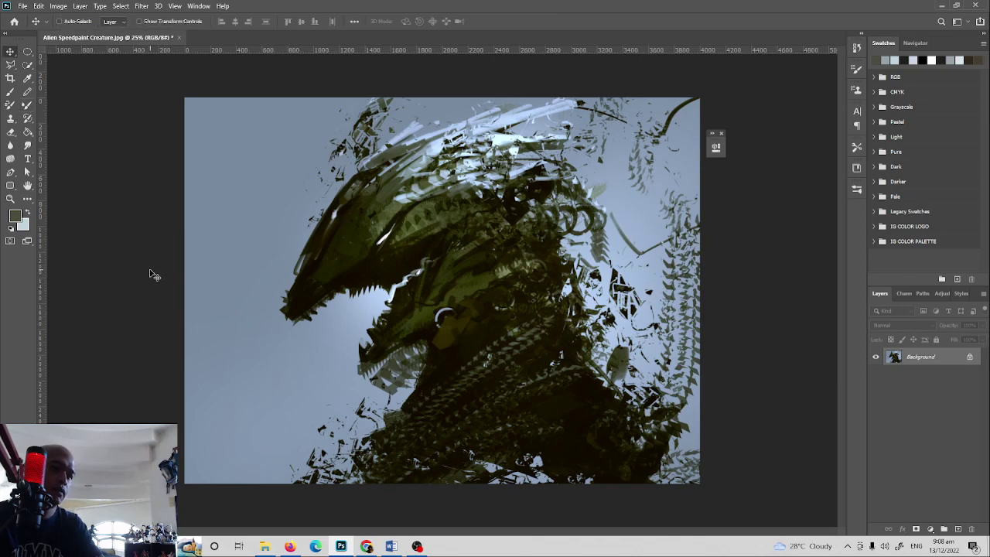
# Switch the Mixer Brush to a 1920 px speckled spatter tip and add fine fragments beside the chest's front edge
pyautogui.press('b')
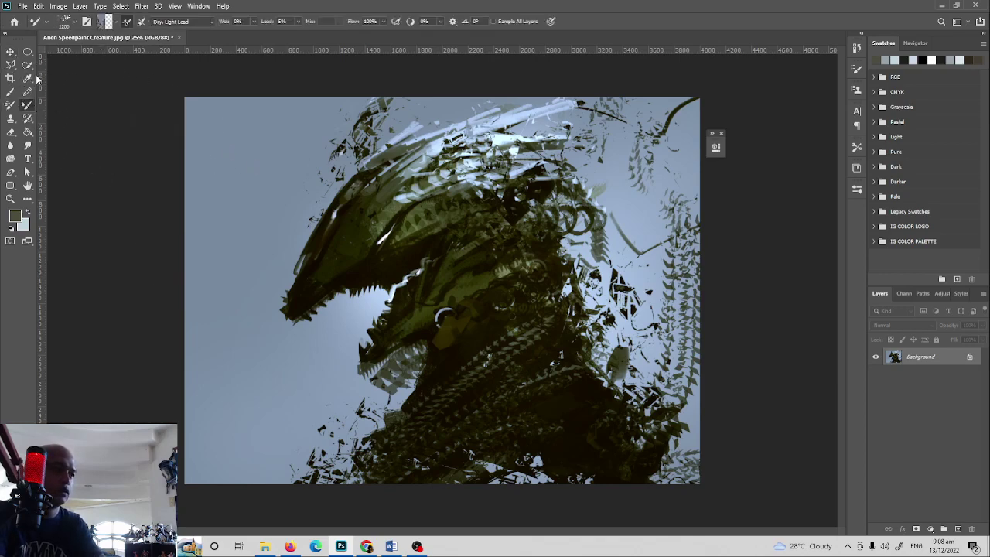
pyautogui.click(67, 24)
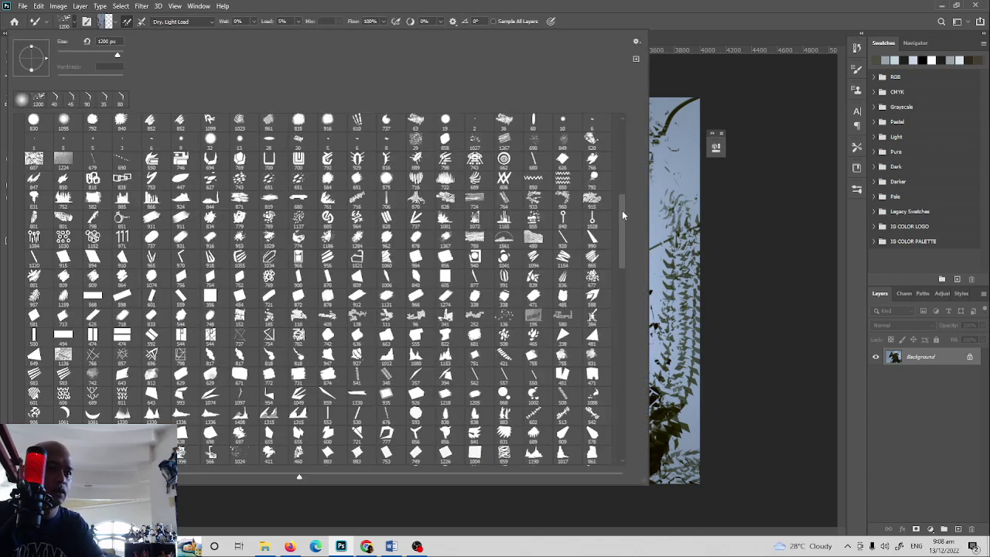
pyautogui.moveTo(622, 210); pyautogui.dragTo(621, 251)
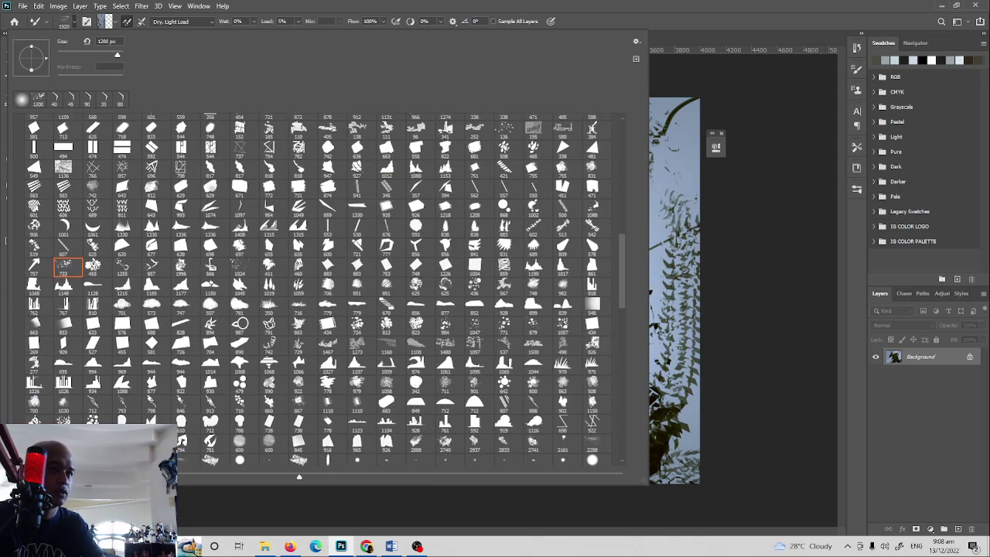
pyautogui.click(857, 72)
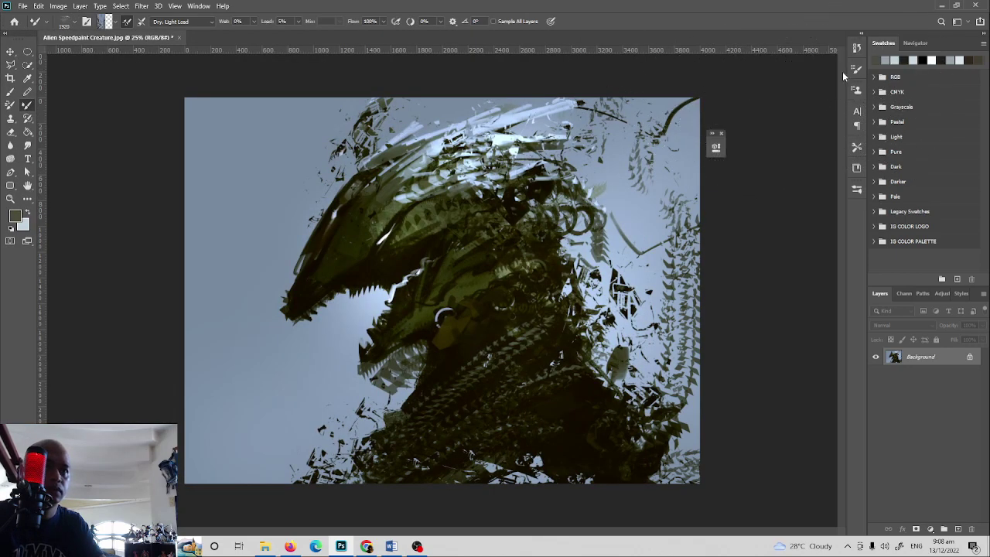
pyautogui.click(857, 70)
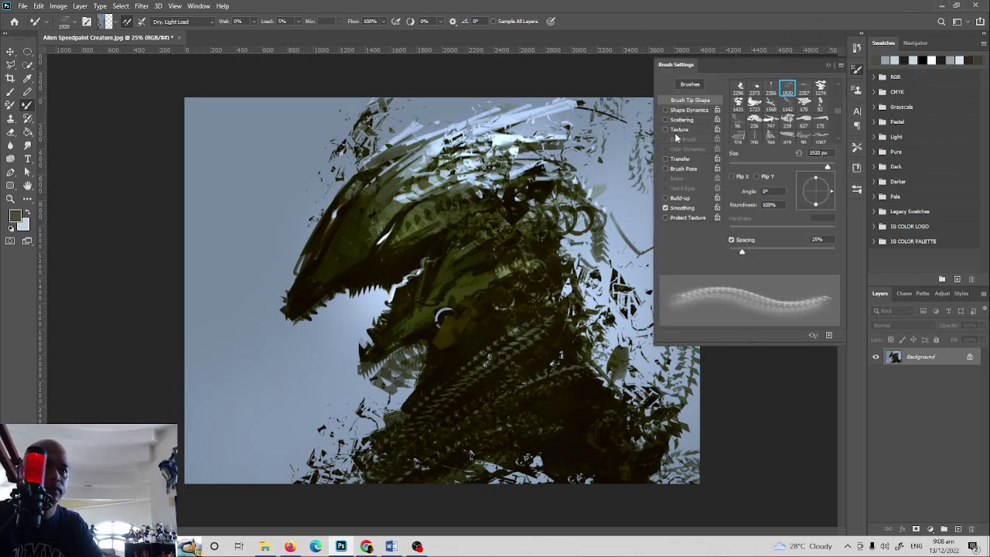
pyautogui.click(828, 67)
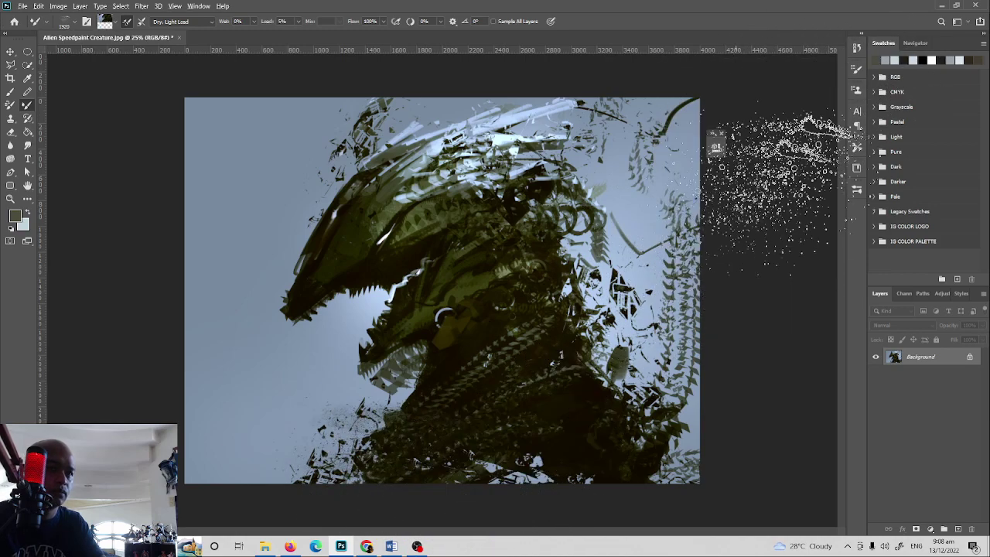
# Enable Shape Dynamics for the spatter tip and set its angle control to Initial Direction
pyautogui.click(856, 70)
pyautogui.click(689, 110)
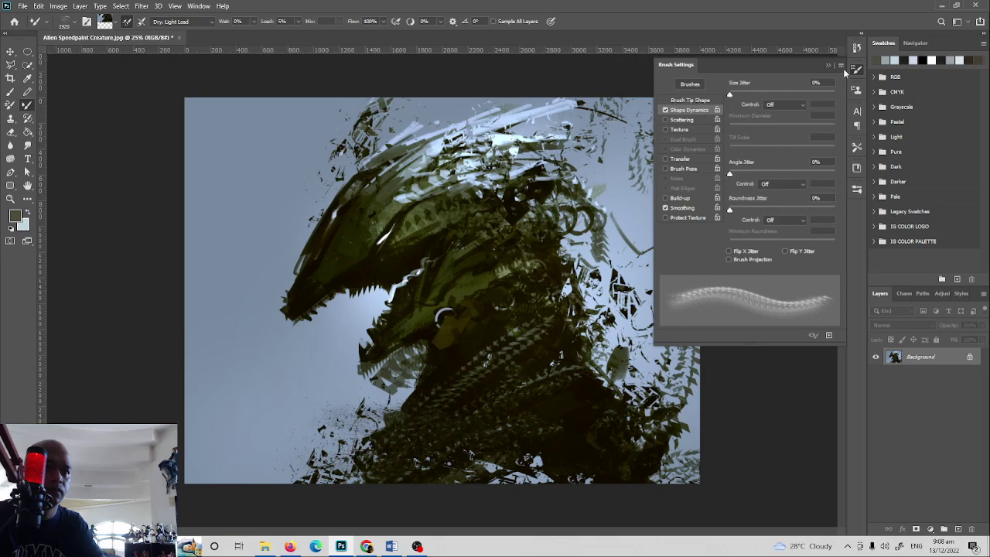
pyautogui.click(782, 184)
pyautogui.click(783, 244)
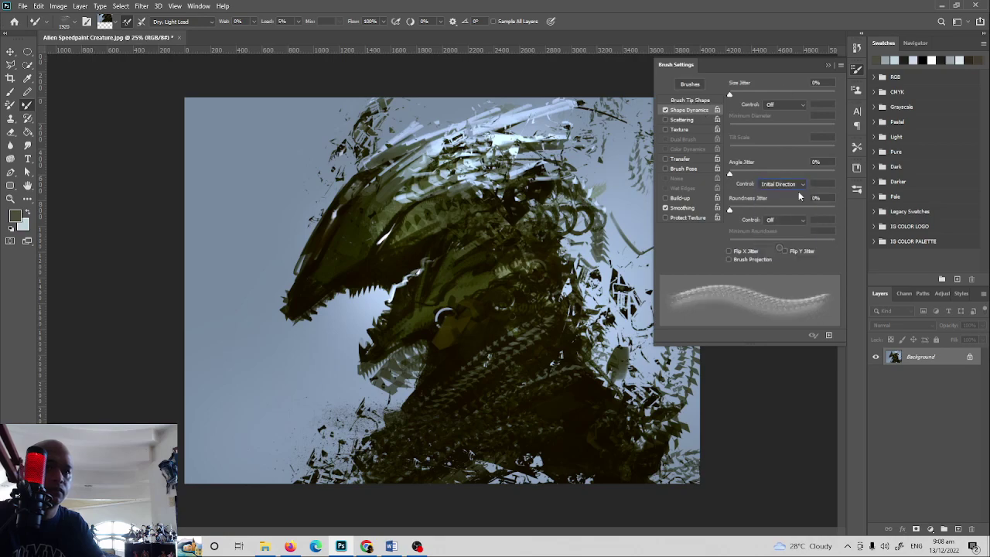
pyautogui.click(827, 66)
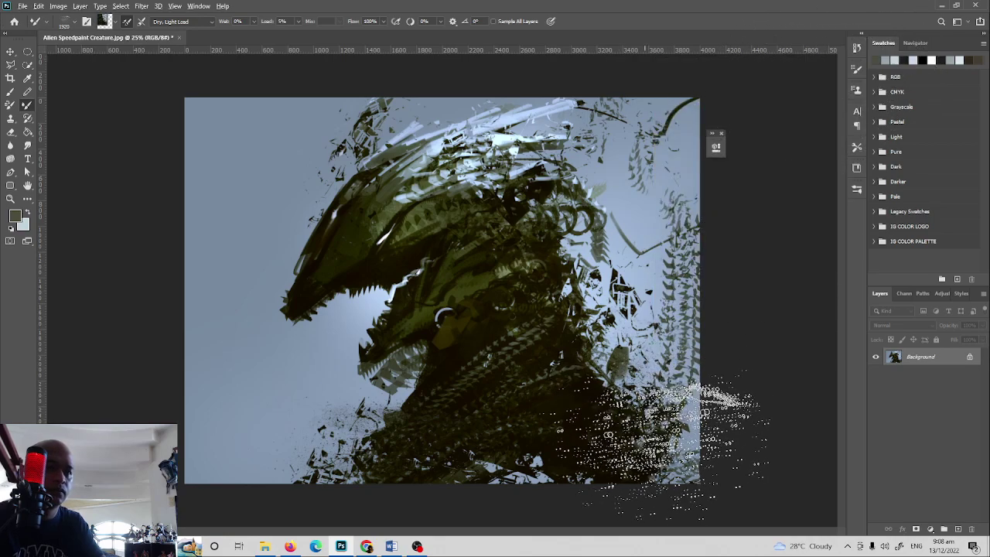
# Scatter speckled texture over the neck, shoulder and lower body using tones sampled from the creature and the background
pyautogui.moveTo(641, 273)
pyautogui.mouseDown()
pyautogui.moveTo(611, 418)
pyautogui.moveTo(547, 543)
pyautogui.mouseUp()
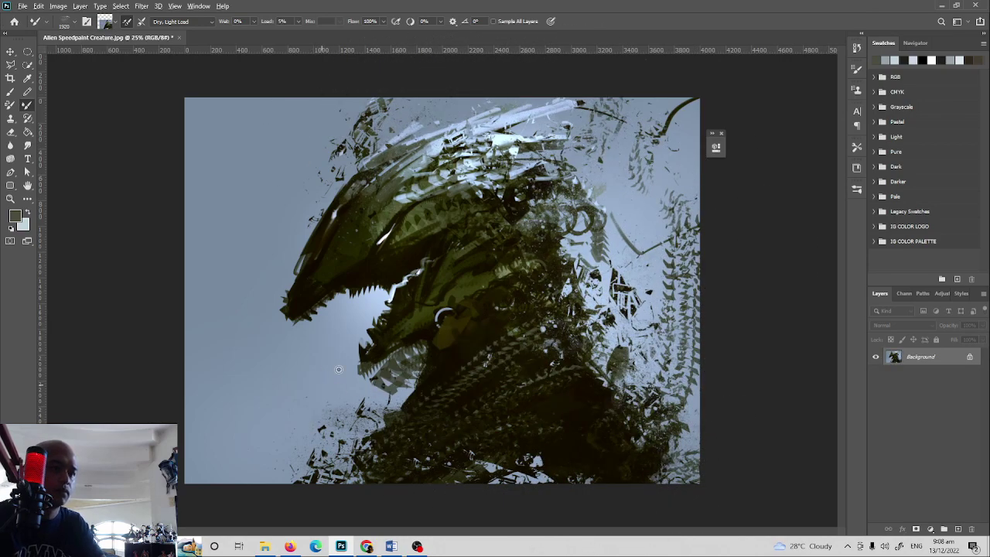
pyautogui.moveTo(515, 303); pyautogui.dragTo(523, 310)
pyautogui.keyDown('alt'); pyautogui.click(522, 313); pyautogui.keyUp('alt')
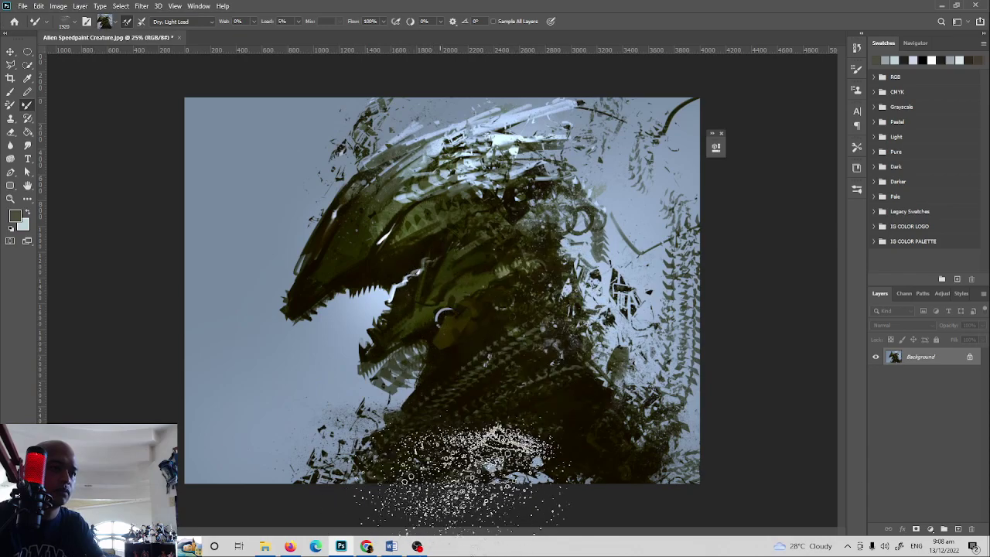
pyautogui.moveTo(462, 480); pyautogui.dragTo(568, 422)
pyautogui.keyDown('alt'); pyautogui.click(248, 454); pyautogui.keyUp('alt')
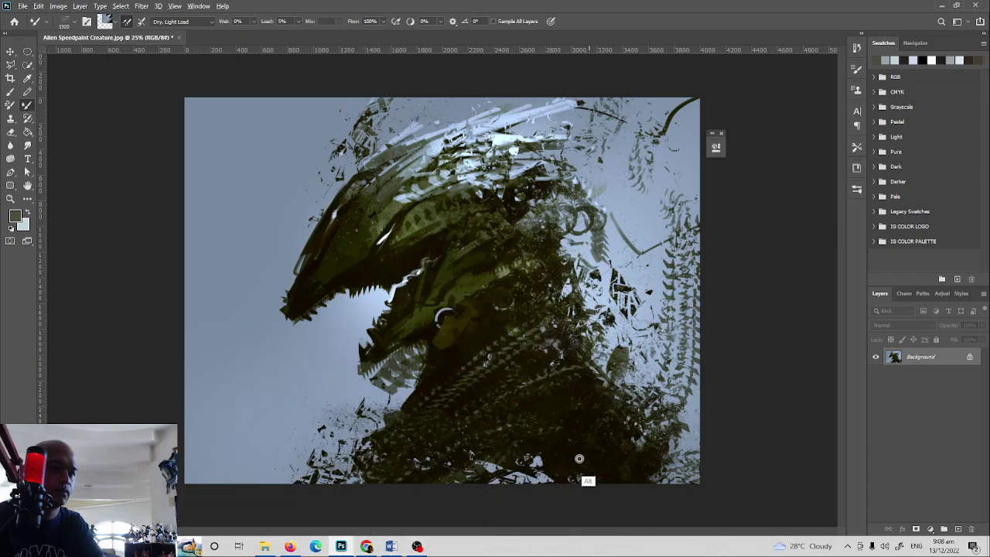
pyautogui.keyDown('alt'); pyautogui.click(579, 459); pyautogui.keyUp('alt')
pyautogui.press('v')
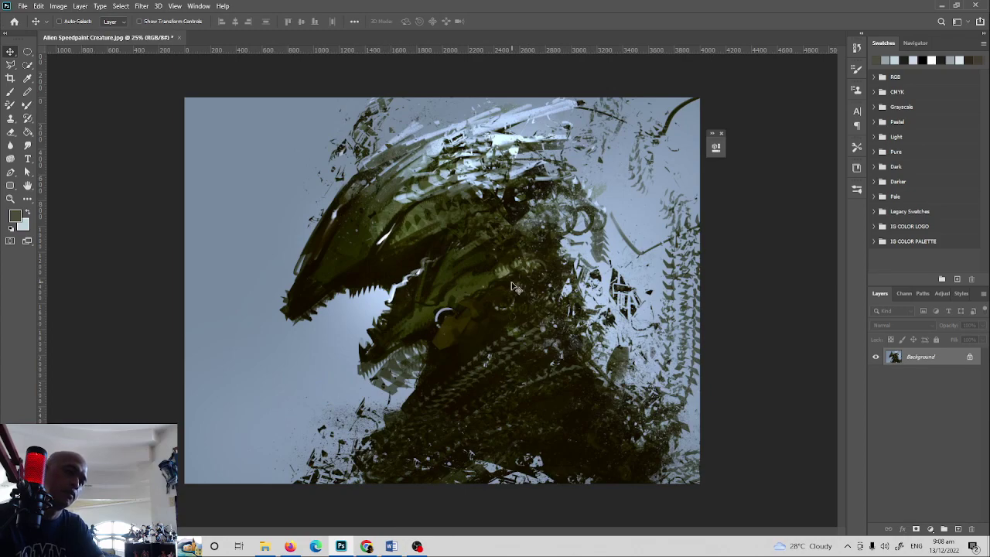
# Add a new layer above the background and set its blend mode to Linear Dodge (Add)
pyautogui.click(958, 530)
pyautogui.press('b')
pyautogui.click(901, 325)
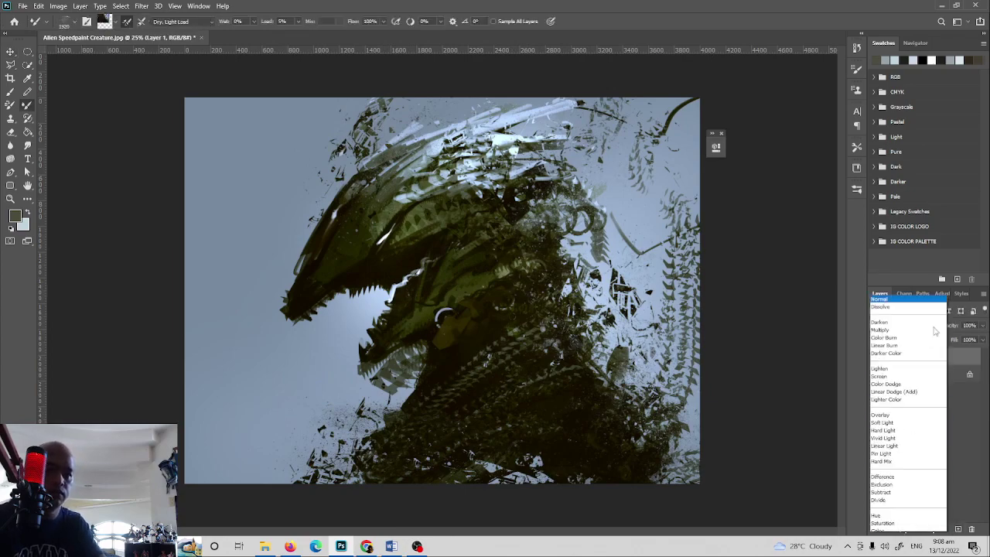
pyautogui.click(897, 378)
# Set up the soft round Brush at 27% opacity with an orange-red foreground colour
pyautogui.click(10, 92)
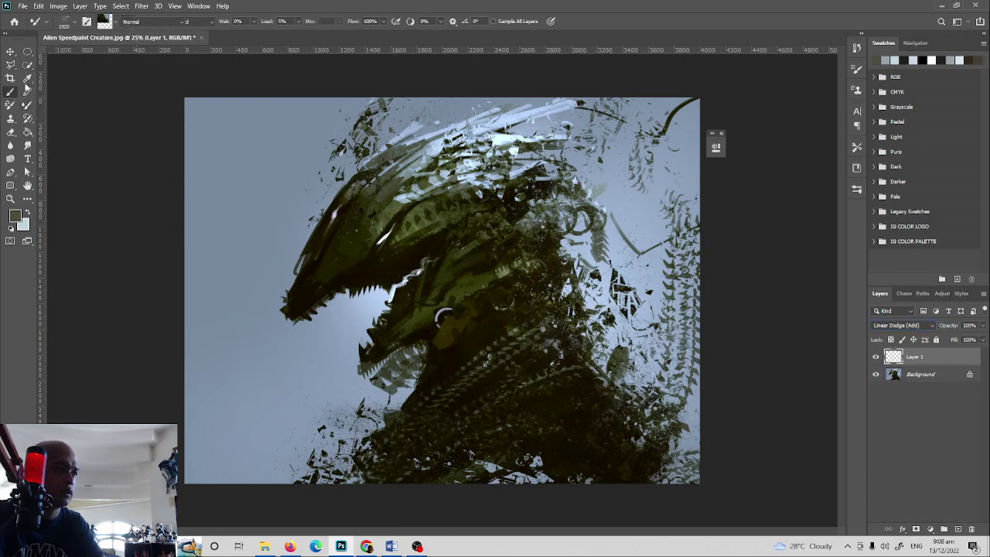
pyautogui.click(75, 24)
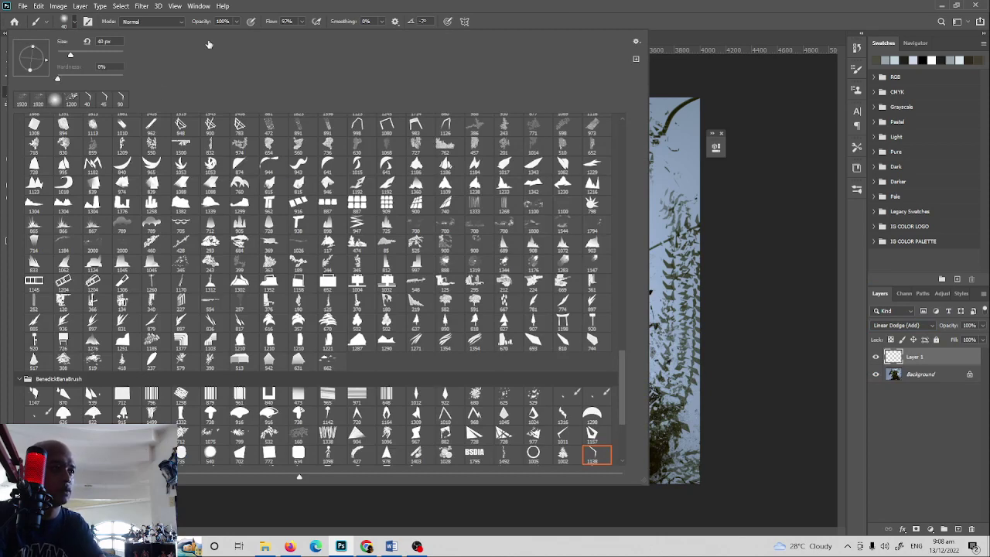
pyautogui.click(236, 21)
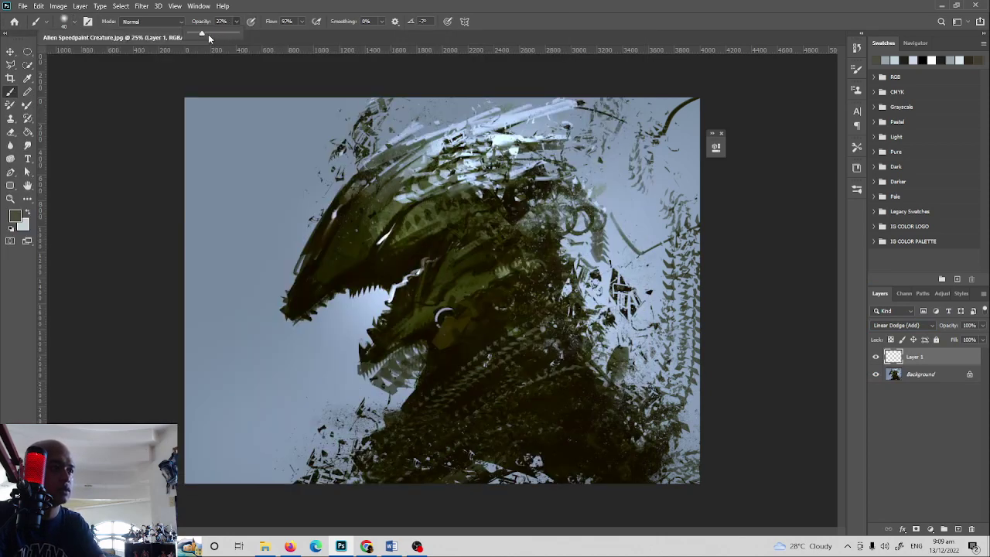
pyautogui.click(857, 69)
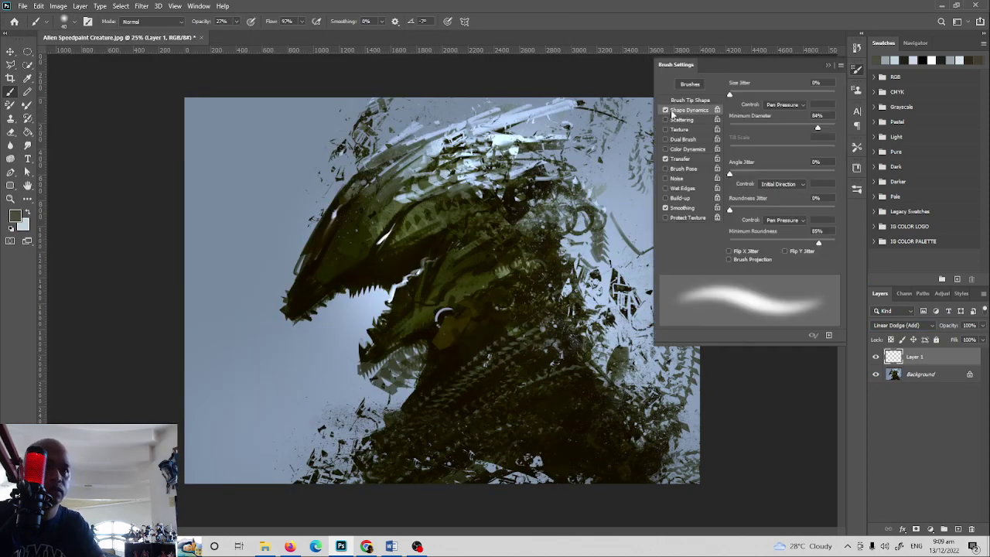
pyautogui.click(826, 65)
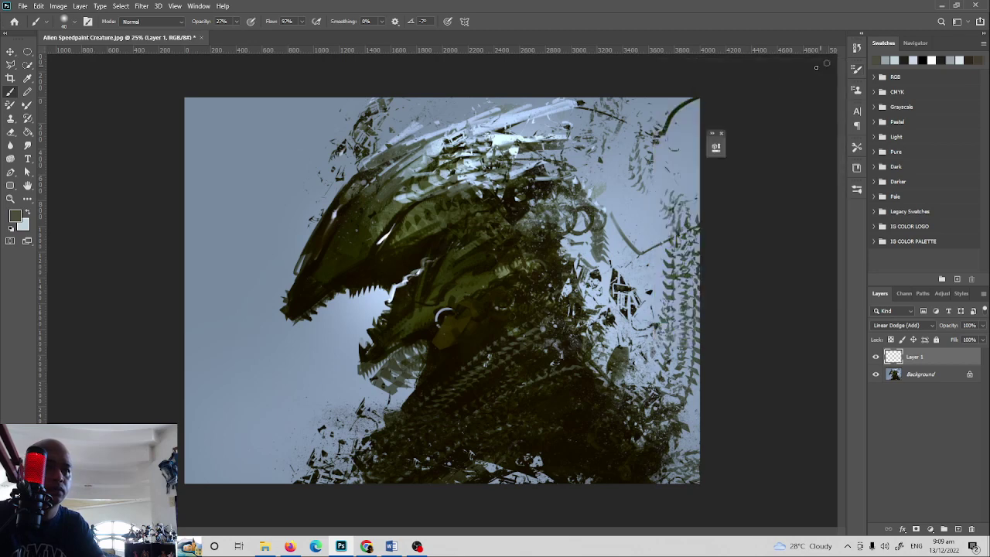
pyautogui.click(16, 217)
pyautogui.moveTo(697, 329); pyautogui.dragTo(706, 349)
pyautogui.click(679, 244)
pyautogui.click(789, 220)
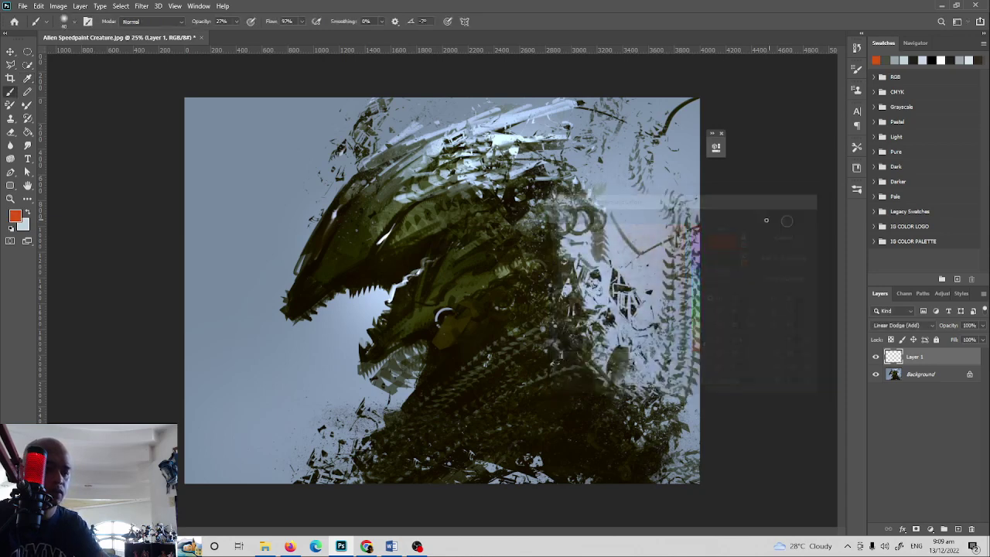
# Paint a soft orange glow around the eye, redoing the oversized first stroke with a smaller 250 px brush
pyautogui.press(']')
pyautogui.press(']')
pyautogui.press(']')
pyautogui.press(']')
pyautogui.press(']')
pyautogui.press(']')
pyautogui.press(']')
pyautogui.press(']')
pyautogui.press(']')
pyautogui.press(']')
pyautogui.press(']')
pyautogui.press(']')
pyautogui.moveTo(397, 290)
pyautogui.mouseDown()
pyautogui.moveTo(476, 238)
pyautogui.moveTo(432, 248)
pyautogui.moveTo(402, 222)
pyautogui.mouseUp()
pyautogui.hotkey('ctrl', 'z')
pyautogui.press('[')
pyautogui.press('[')
pyautogui.press('[')
pyautogui.press('[')
pyautogui.press('[')
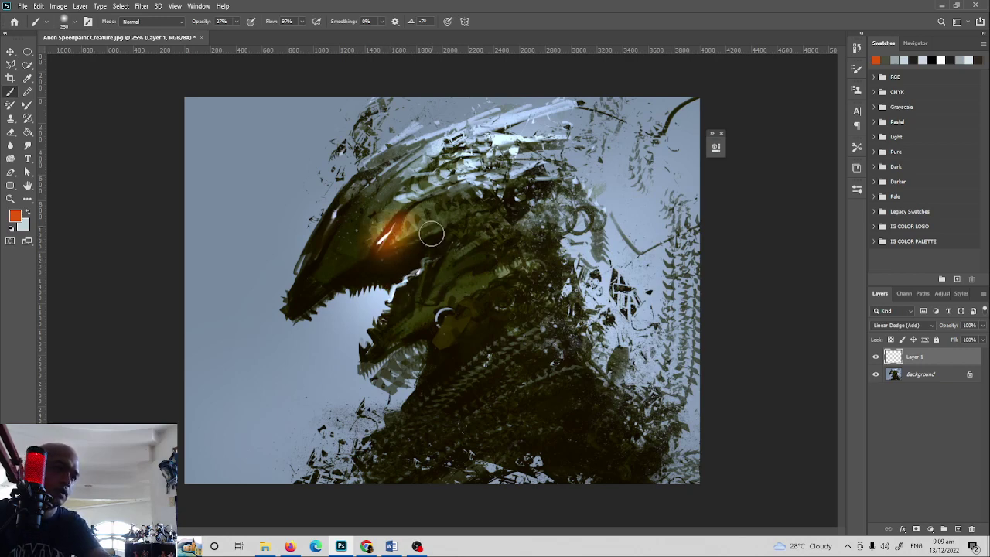
# Try a broad orange glow across the mouth, jaw and neck with the soft brush at 800 px and 600 px
pyautogui.press(']')
pyautogui.press(']')
pyautogui.press(']')
pyautogui.moveTo(439, 261); pyautogui.dragTo(403, 288)
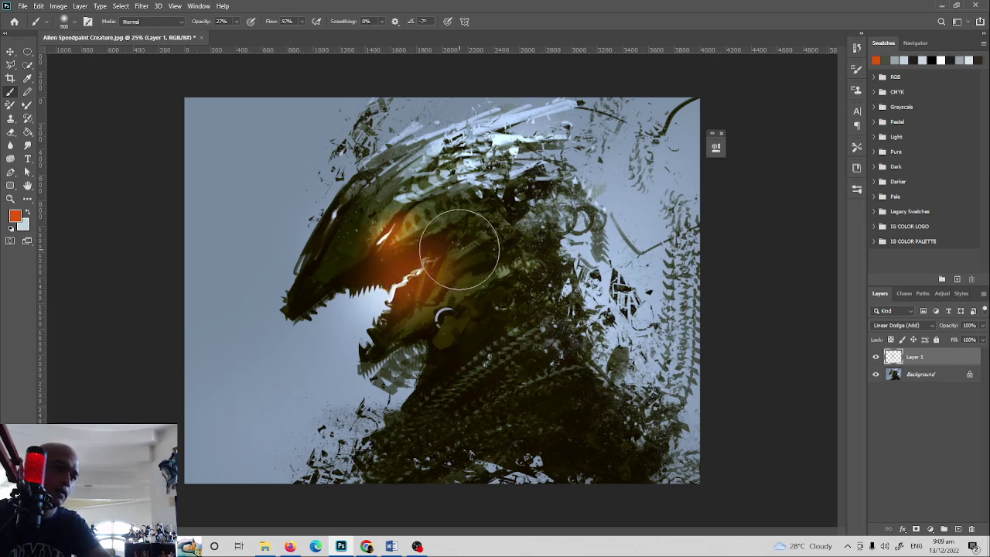
pyautogui.moveTo(460, 250); pyautogui.dragTo(507, 230)
pyautogui.press('[')
pyautogui.press('[')
pyautogui.moveTo(421, 280)
pyautogui.mouseDown()
pyautogui.moveTo(543, 210)
pyautogui.moveTo(563, 213)
pyautogui.mouseUp()
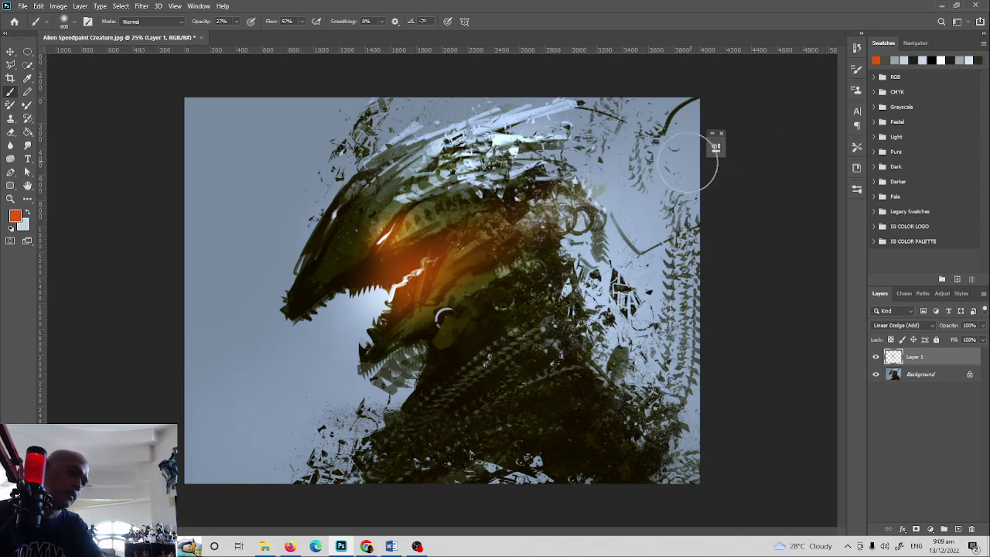
# Undo the broad glow strokes over the mouth, jaw and neck
pyautogui.hotkey('ctrl', 'z')
pyautogui.hotkey('ctrl', 'z')
pyautogui.hotkey('ctrl', 'z')
pyautogui.hotkey('ctrl', 'z')
pyautogui.hotkey('ctrl', 'z')
pyautogui.hotkey('ctrl', 'z')
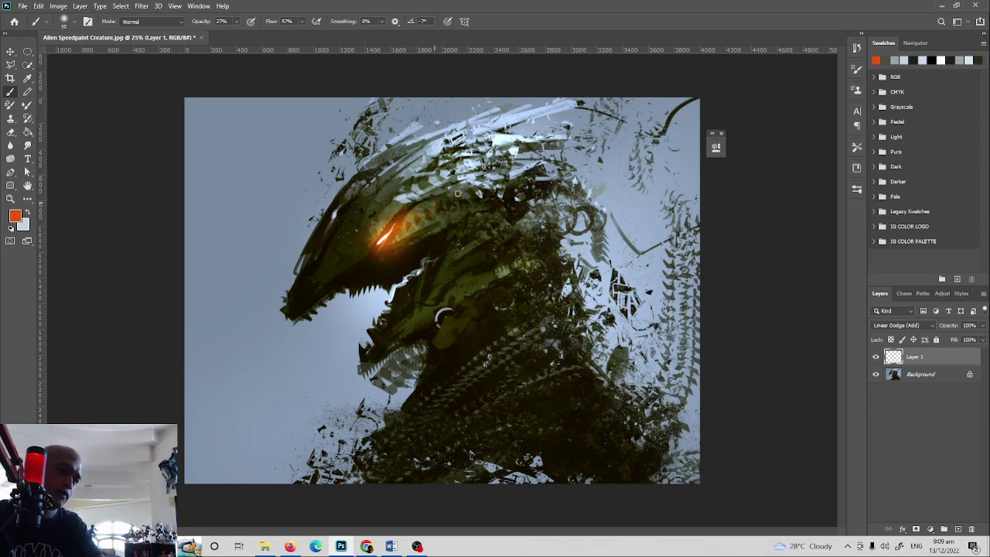
# Paint thin orange light streaks trailing back from the eye and mouth, and build a glow along the mouth's bright edge
pyautogui.moveTo(457, 193); pyautogui.dragTo(598, 133)
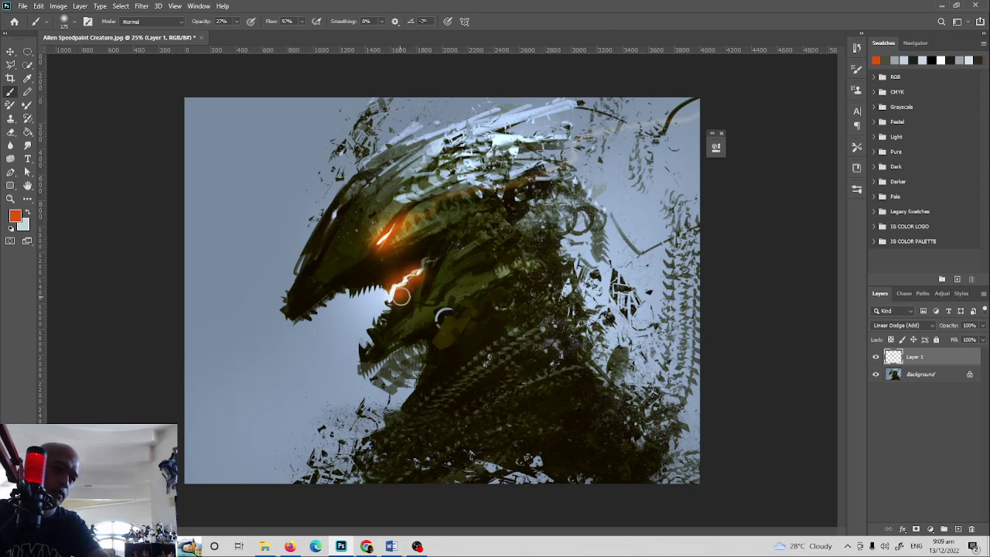
pyautogui.press(']')
pyautogui.press(']')
pyautogui.press(']')
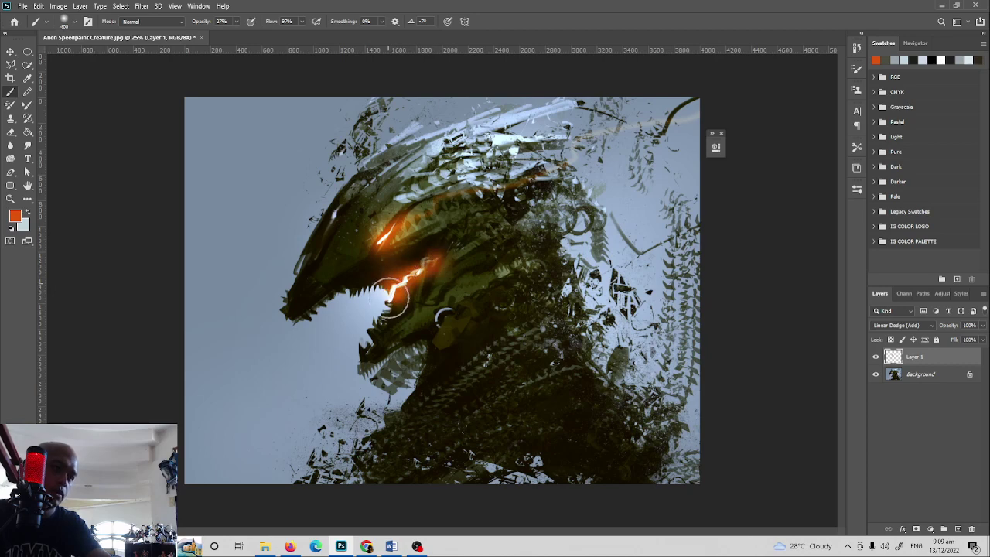
pyautogui.moveTo(405, 293); pyautogui.dragTo(444, 268)
pyautogui.press('[')
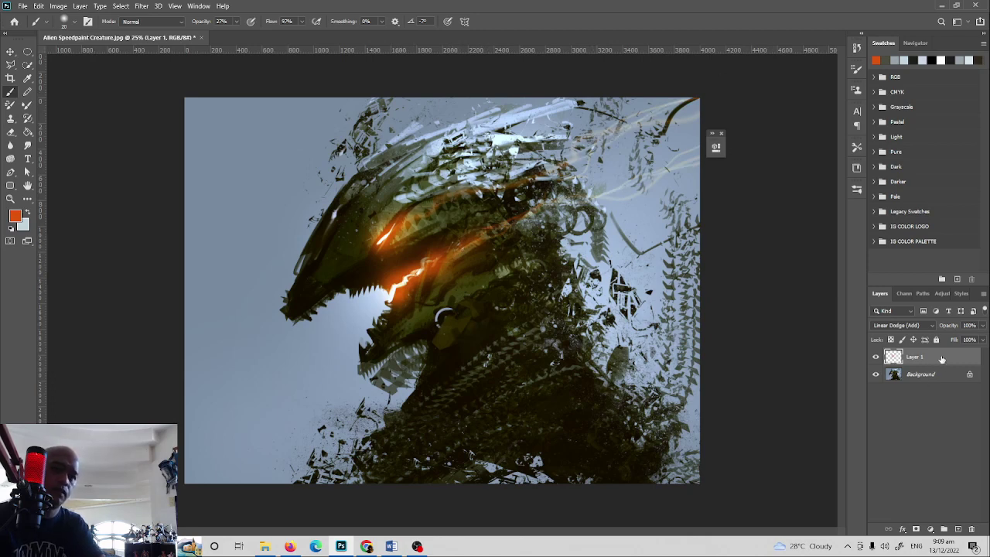
# Duplicate the glow layer, apply a Gaussian Blur to the copy and merge it into the glow layer
pyautogui.moveTo(942, 359); pyautogui.dragTo(958, 529)
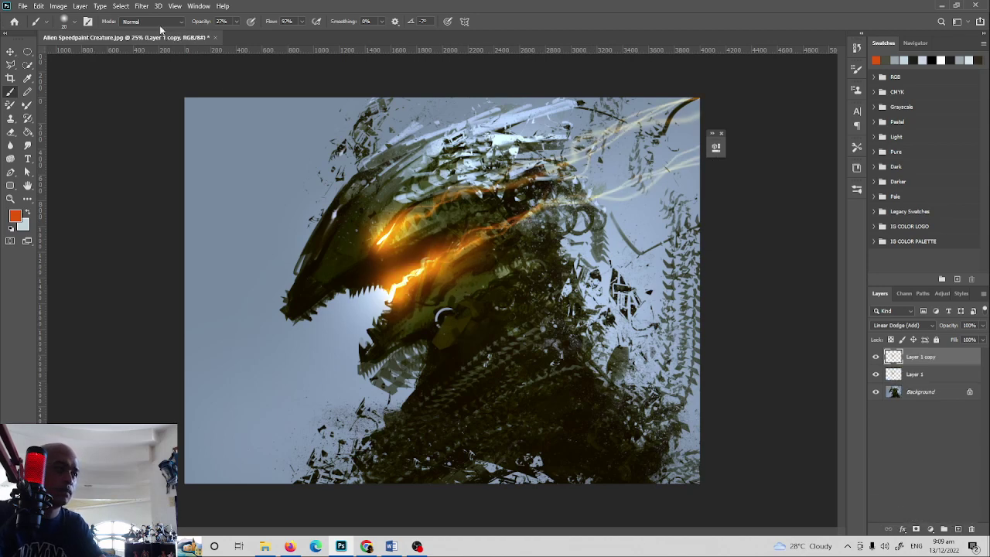
pyautogui.click(142, 5)
pyautogui.moveTo(201, 122)
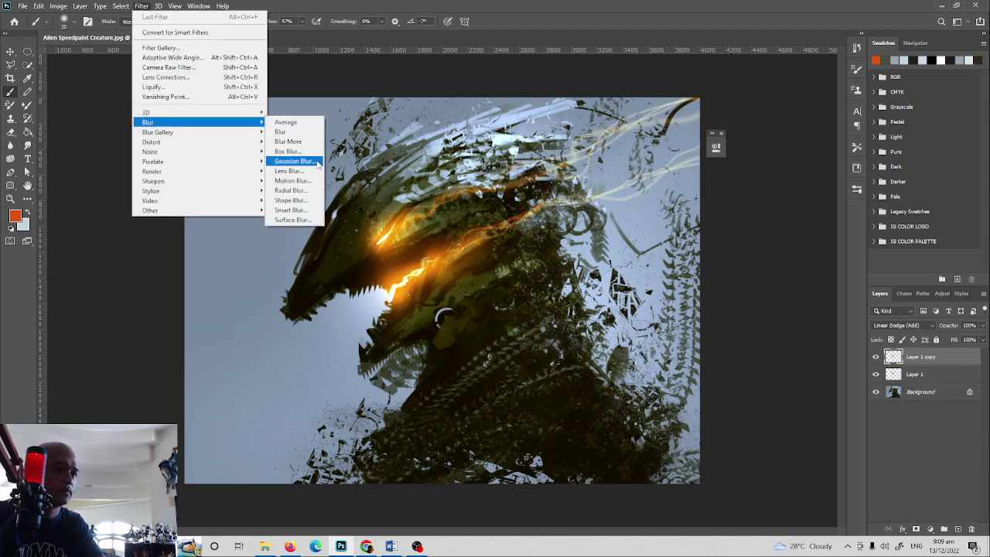
pyautogui.click(294, 161)
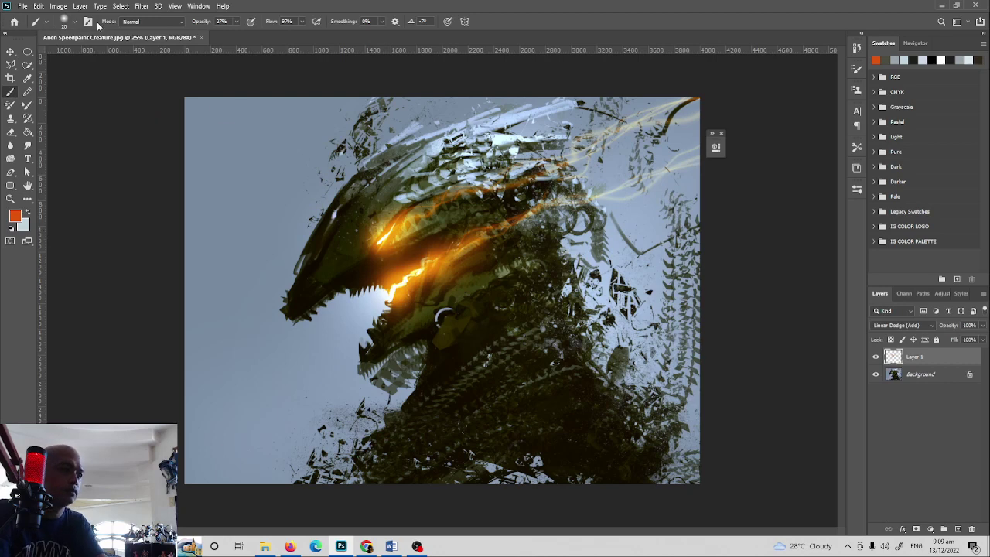
# Shift the glow layer's hue to +3 with a Hue/Saturation adjustment
pyautogui.click(58, 5)
pyautogui.moveTo(89, 35)
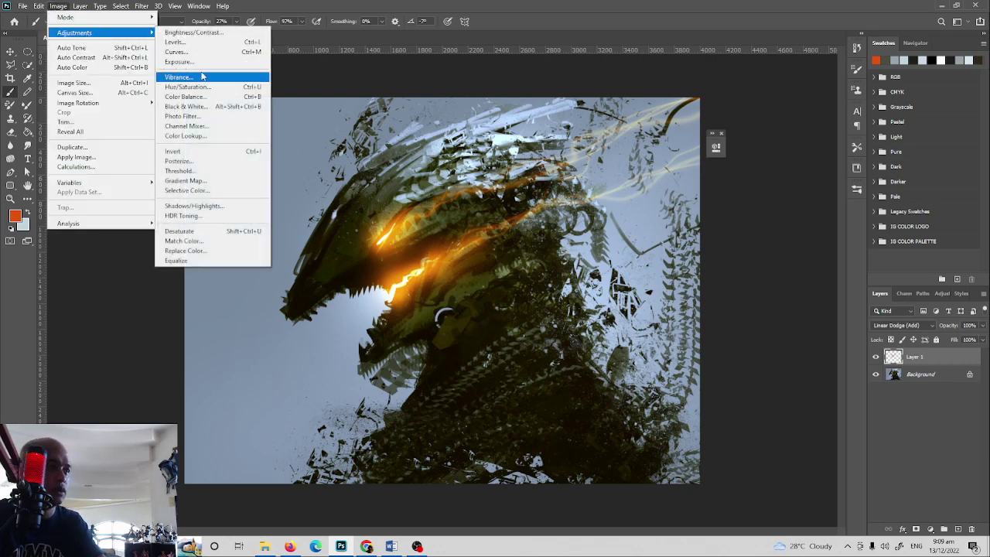
pyautogui.click(217, 87)
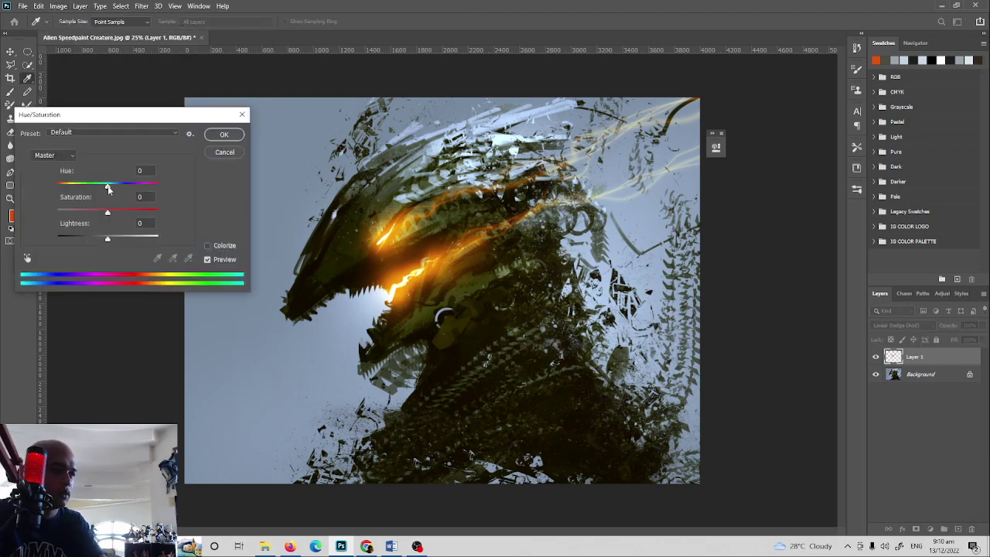
pyautogui.moveTo(106, 191)
pyautogui.mouseDown()
pyautogui.moveTo(93, 188)
pyautogui.moveTo(164, 188)
pyautogui.moveTo(56, 205)
pyautogui.moveTo(111, 197)
pyautogui.mouseUp()
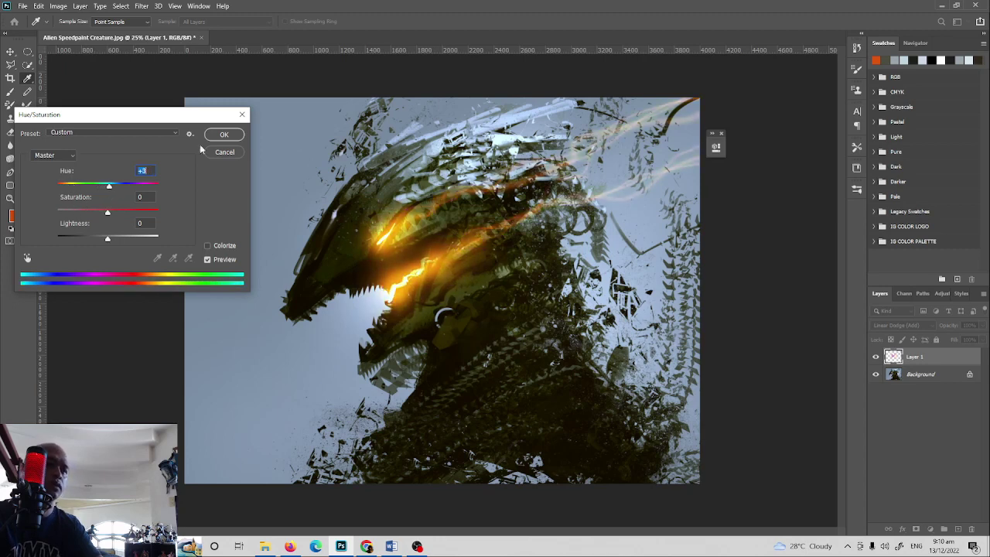
pyautogui.click(223, 133)
pyautogui.press('b')
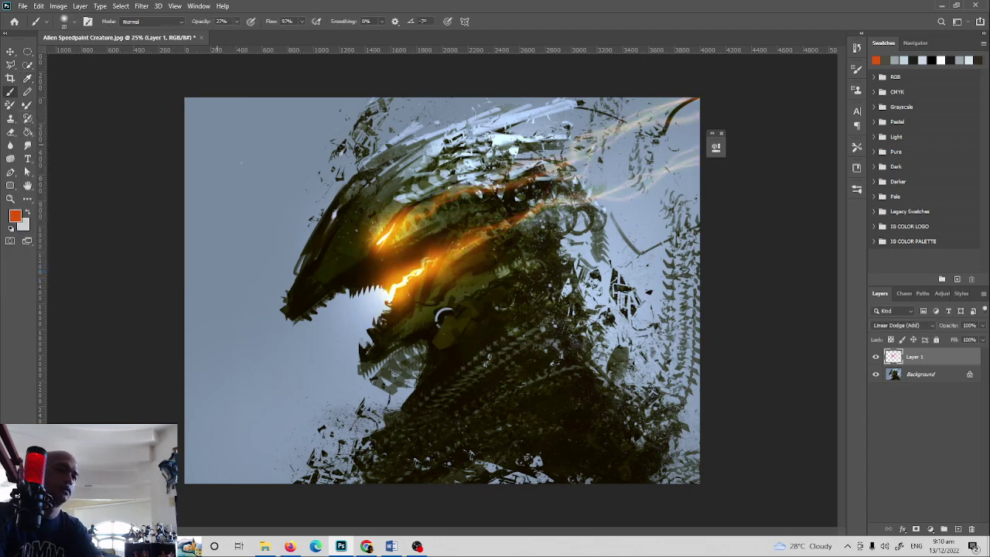
# Merge the glow layer down into the Background
pyautogui.press('z')
pyautogui.click(451, 330)
pyautogui.keyDown('alt'); pyautogui.click(434, 331); pyautogui.keyUp('alt')
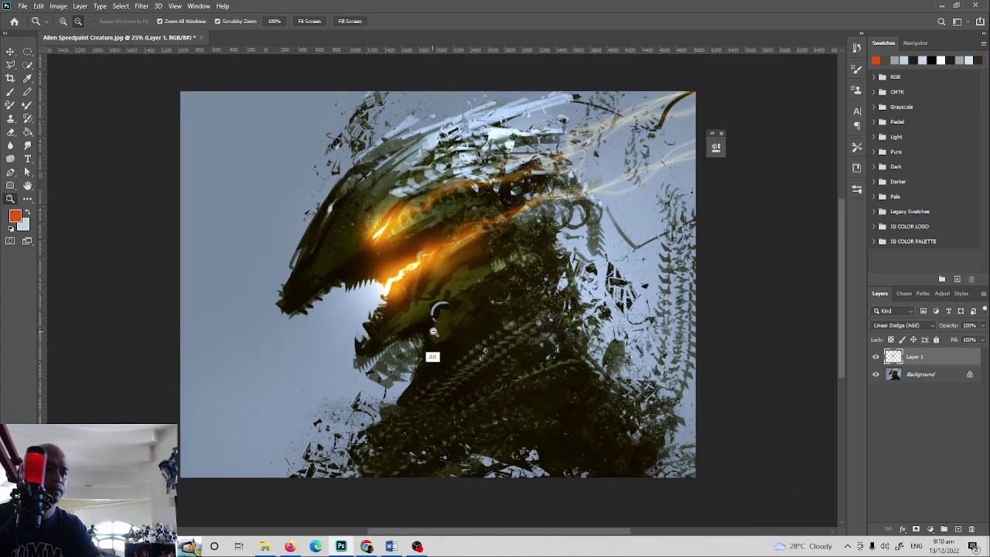
pyautogui.keyDown('alt'); pyautogui.click(434, 331); pyautogui.keyUp('alt')
pyautogui.click(386, 334)
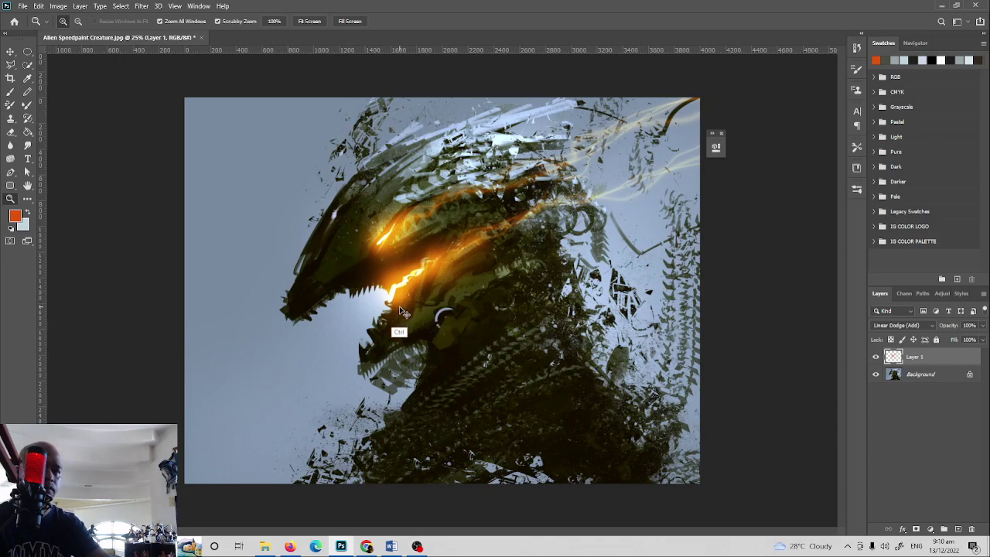
pyautogui.hotkey('ctrl', 'e')
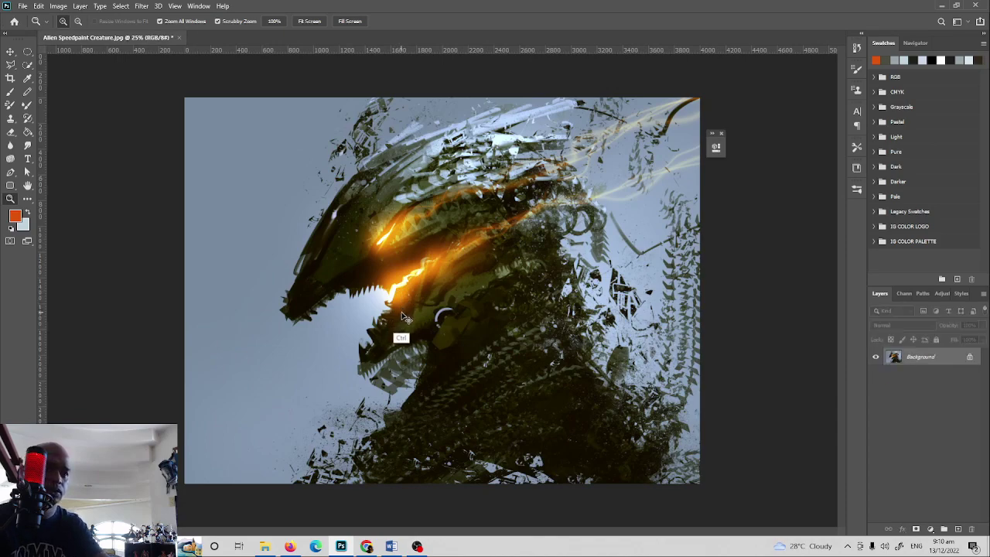
# Sample paint from the creature's upper neck with the Mixer Brush and spatter it over the sky behind the head
pyautogui.press('v')
pyautogui.click(28, 106)
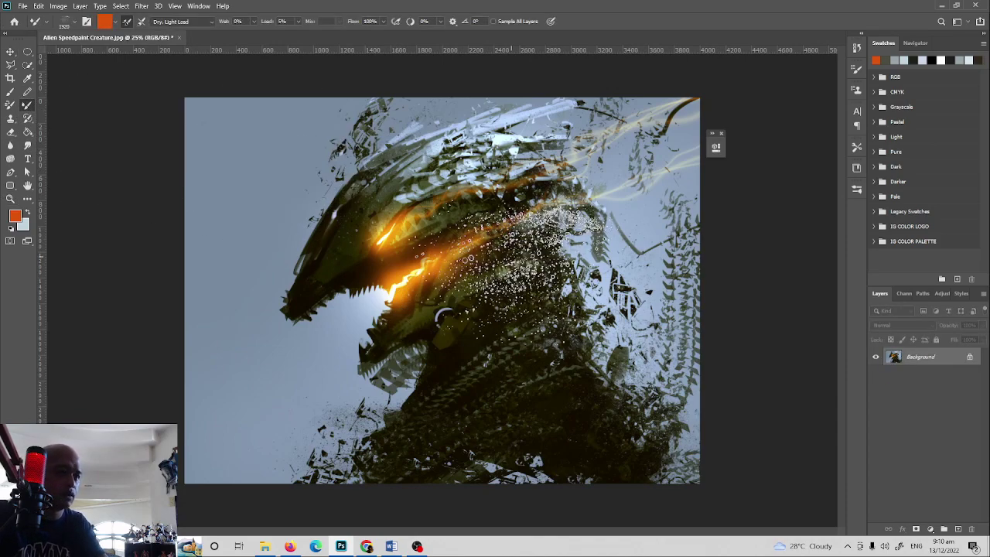
pyautogui.keyDown('alt'); pyautogui.click(479, 228); pyautogui.keyUp('alt')
pyautogui.moveTo(646, 120); pyautogui.dragTo(669, 190)
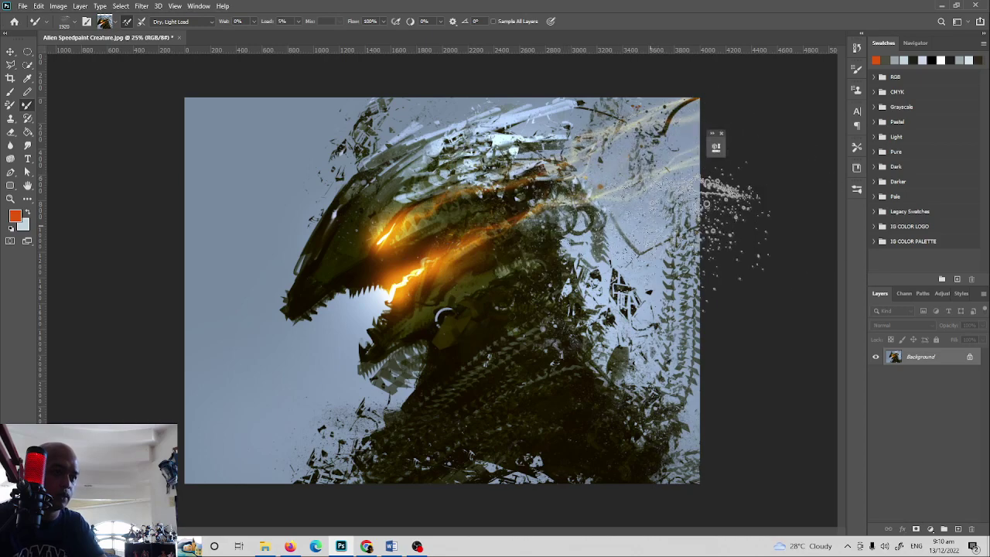
# Try brightening the eye and mouth glow with a Dodge brush reduced to 1100 px, and undo the stroke
pyautogui.press('o')
pyautogui.press('[')
pyautogui.press('[')
pyautogui.press('[')
pyautogui.press('[')
pyautogui.press('[')
pyautogui.press('[')
pyautogui.press('[')
pyautogui.press('[')
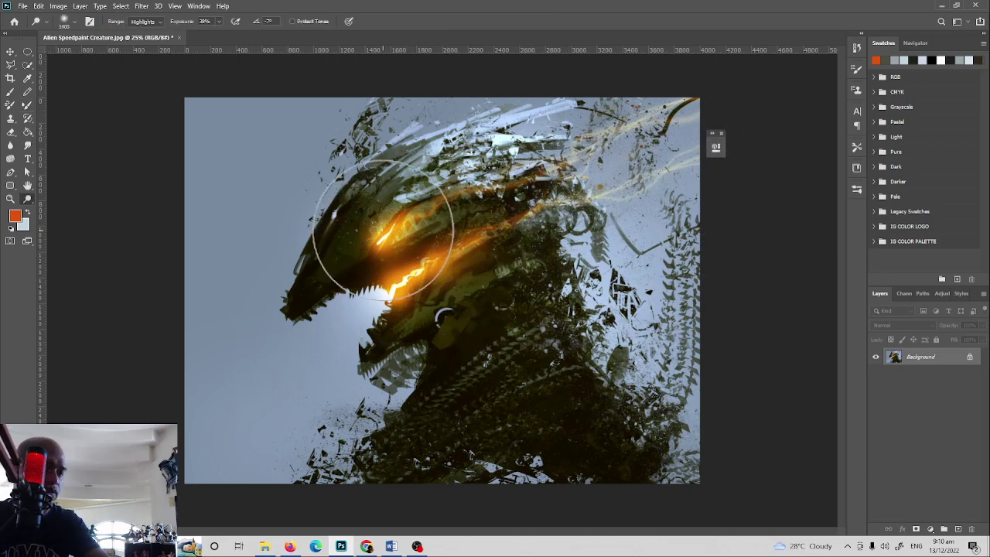
pyautogui.moveTo(417, 229); pyautogui.dragTo(397, 252)
pyautogui.hotkey('ctrl', 'z')
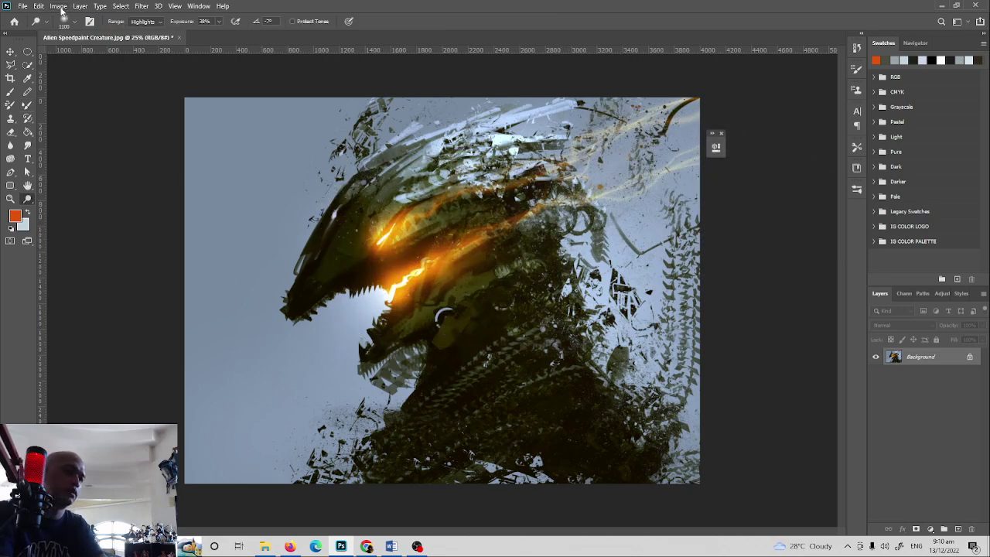
# Apply a 15 px Iris Blur with its sharp ellipse enlarged around the creature's head, jaw and neck
pyautogui.click(136, 7)
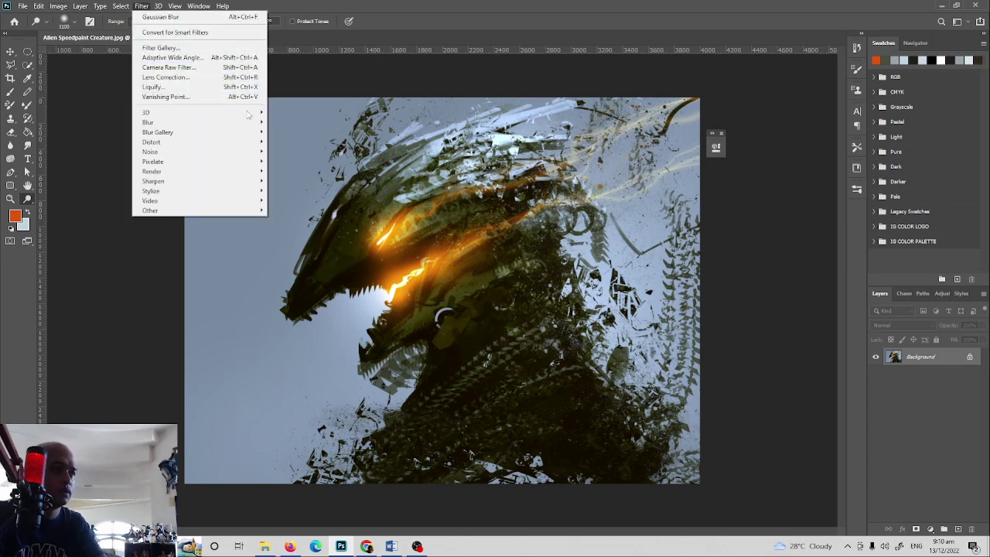
pyautogui.click(273, 141)
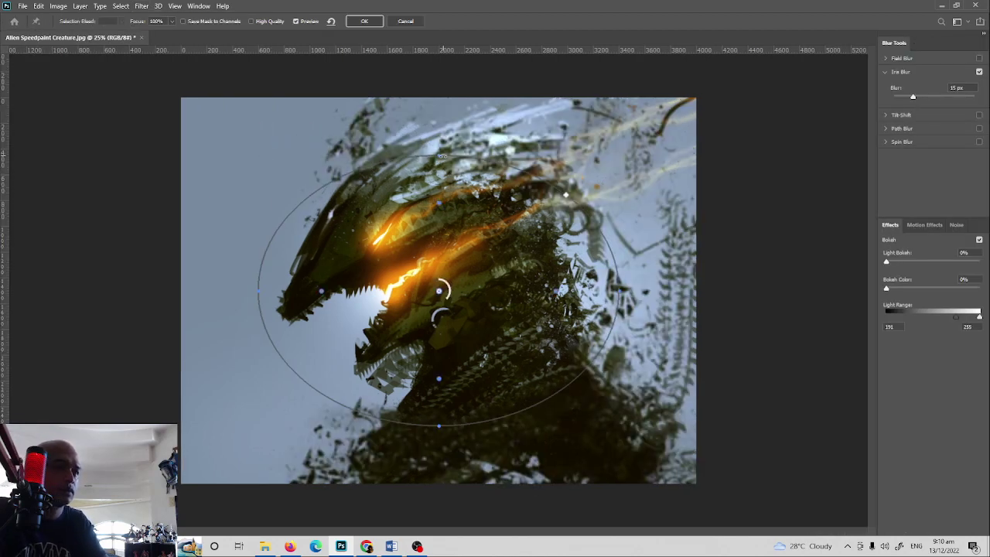
pyautogui.moveTo(442, 155); pyautogui.dragTo(441, 109)
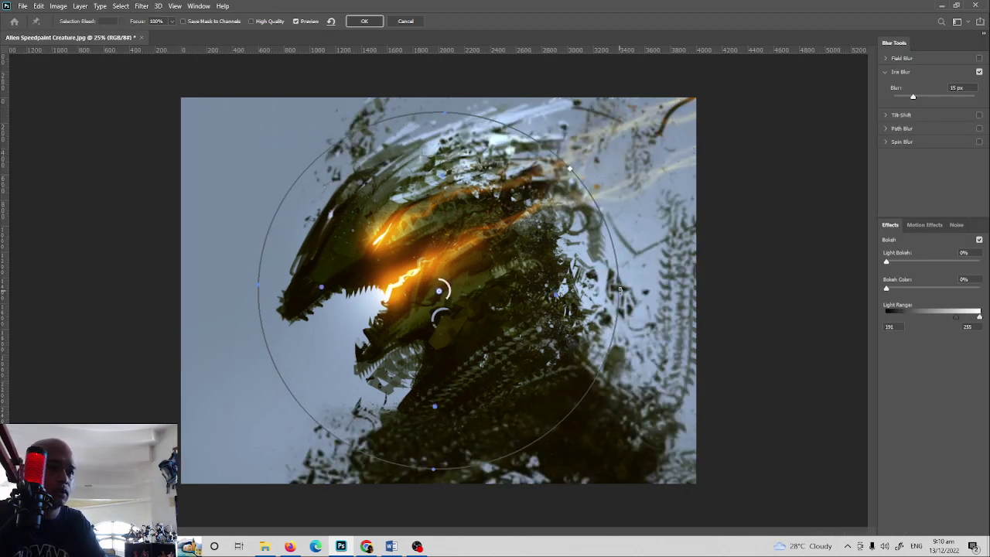
pyautogui.moveTo(620, 292); pyautogui.dragTo(646, 293)
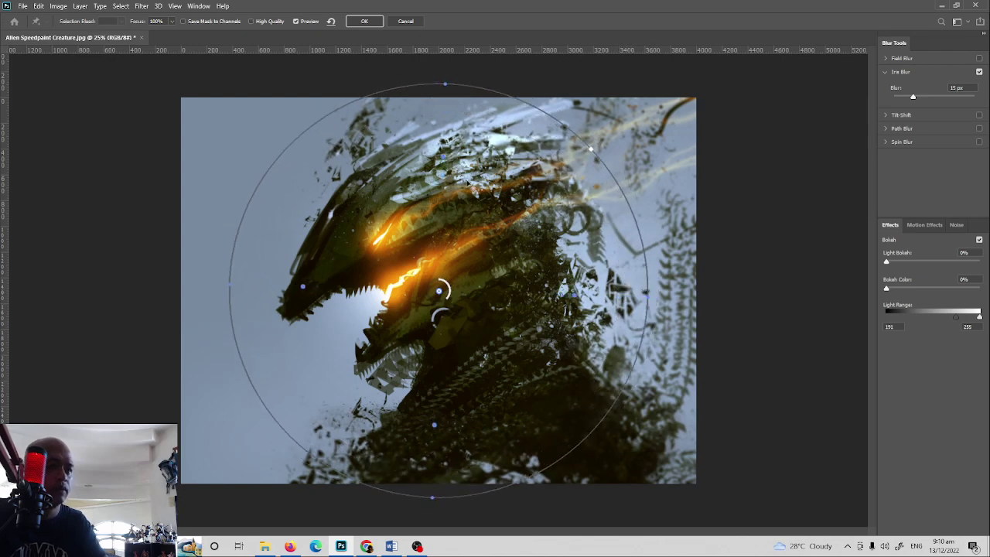
pyautogui.moveTo(445, 92); pyautogui.dragTo(451, 101)
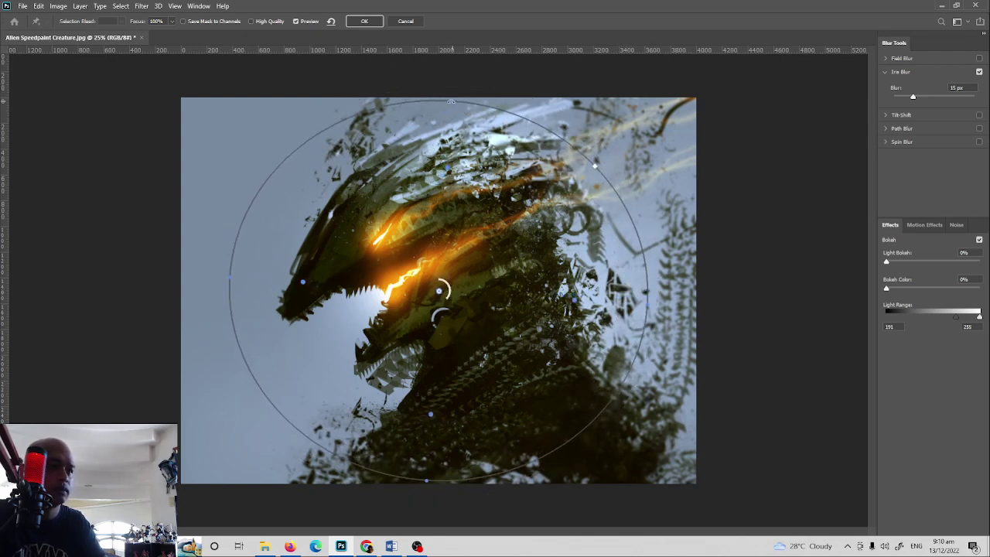
pyautogui.click(372, 23)
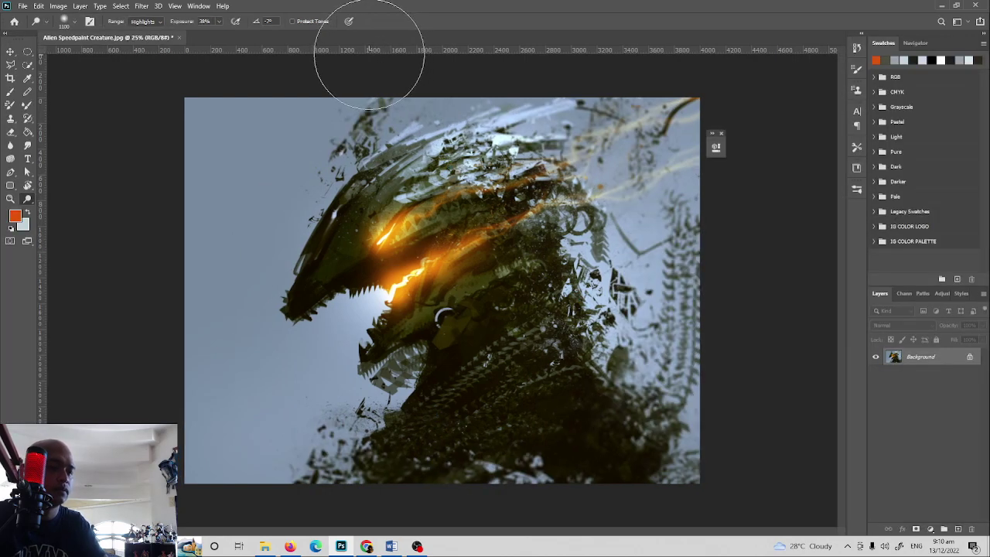
pyautogui.press('v')
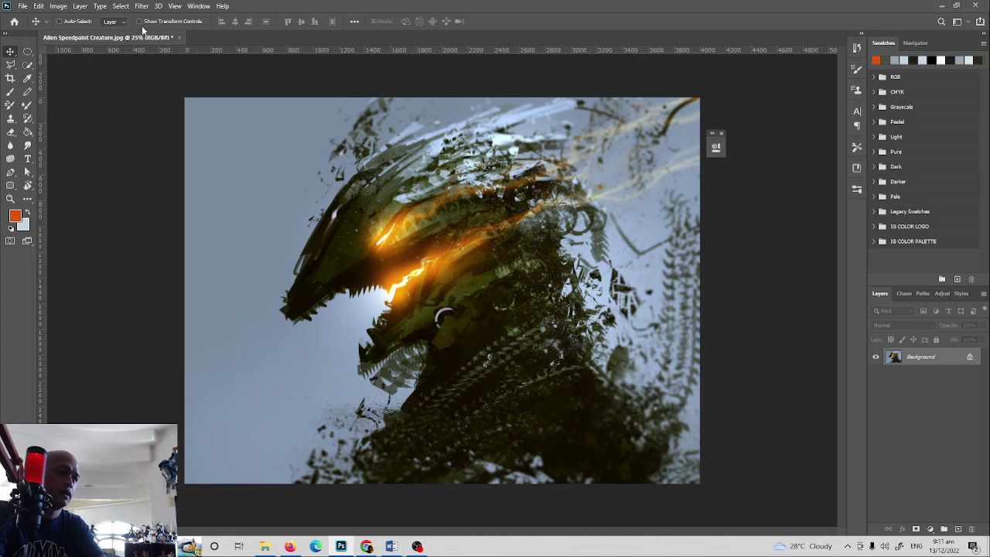
pyautogui.click(58, 5)
pyautogui.moveTo(85, 33)
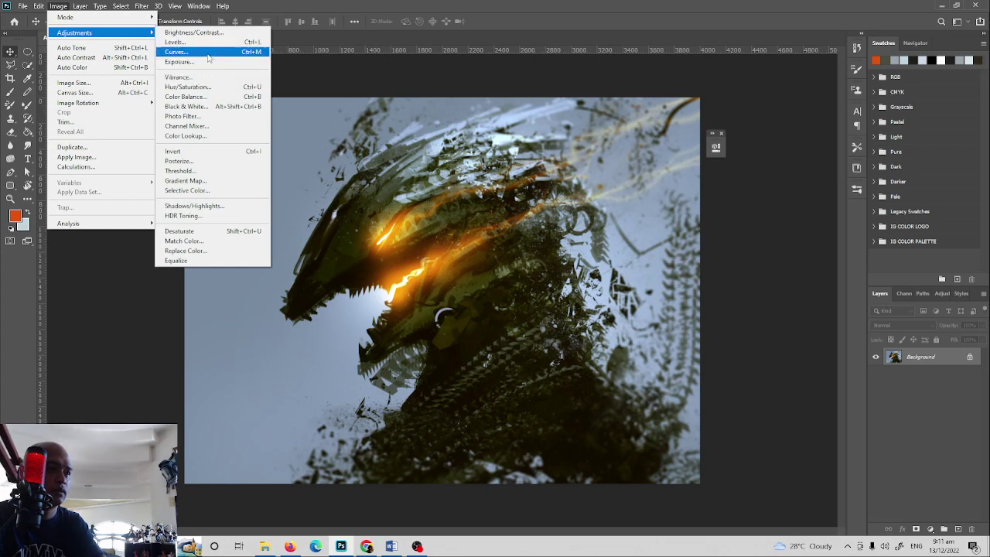
pyautogui.click(410, 9)
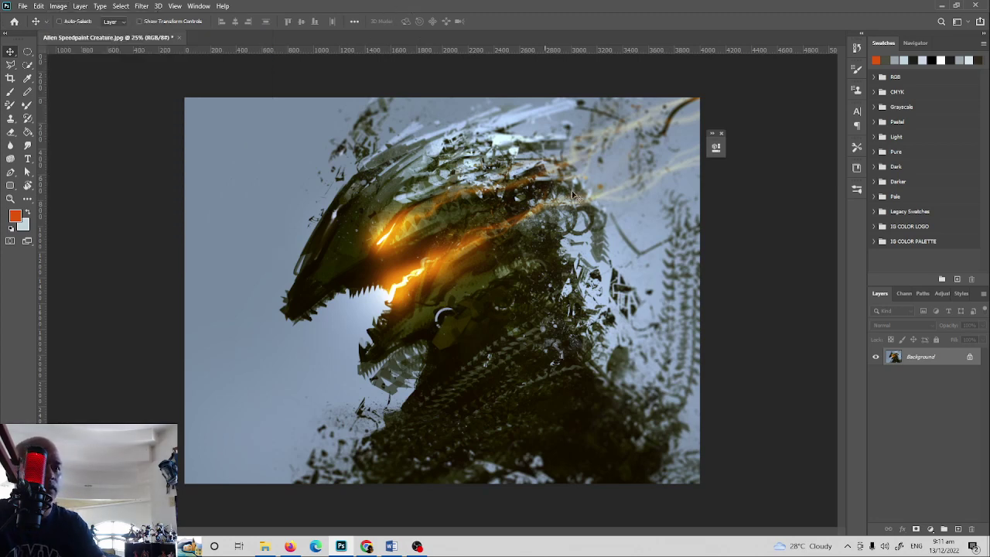
pyautogui.press('Tab')
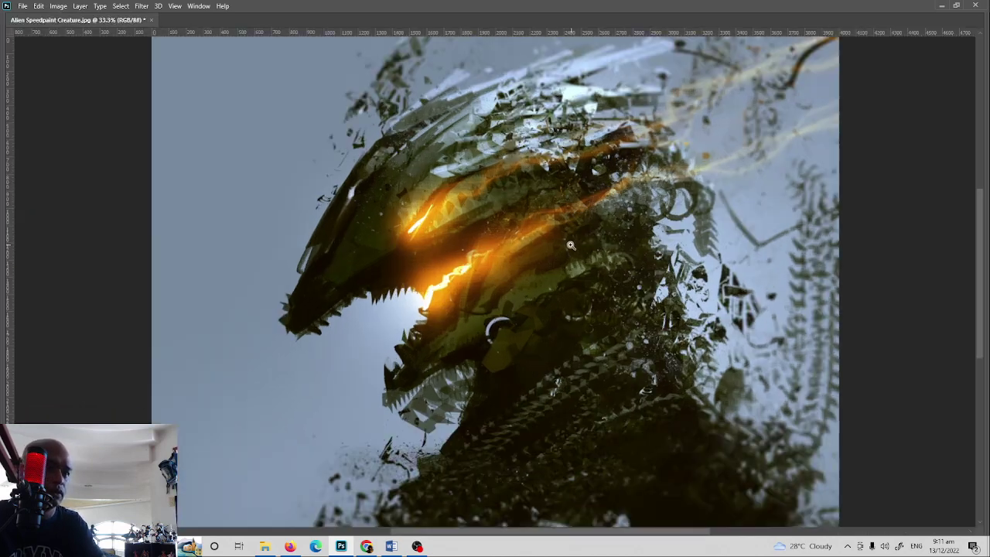
pyautogui.hotkey('ctrl', '+')
pyautogui.keyDown('alt'); pyautogui.click(630, 249); pyautogui.keyUp('alt')
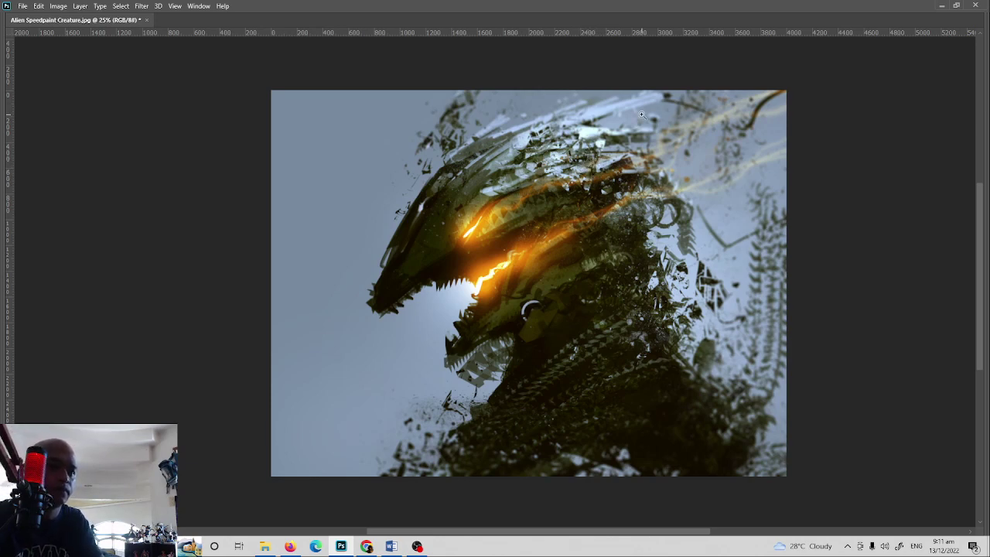
pyautogui.press('Tab')
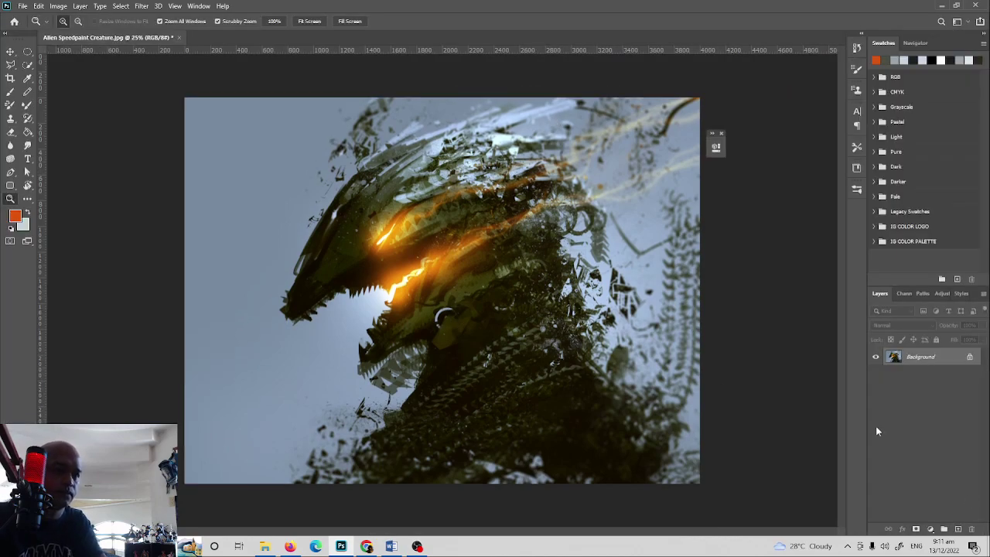
# Add a new layer for the signature and set up a 40 px calligraphic brush at 100% opacity
pyautogui.click(959, 528)
pyautogui.press('b')
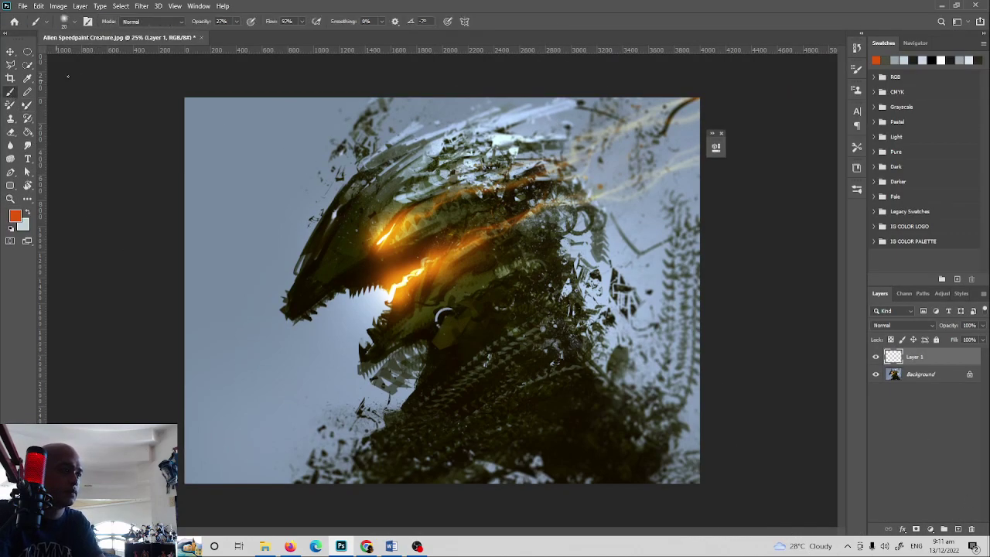
pyautogui.click(75, 23)
pyautogui.click(90, 103)
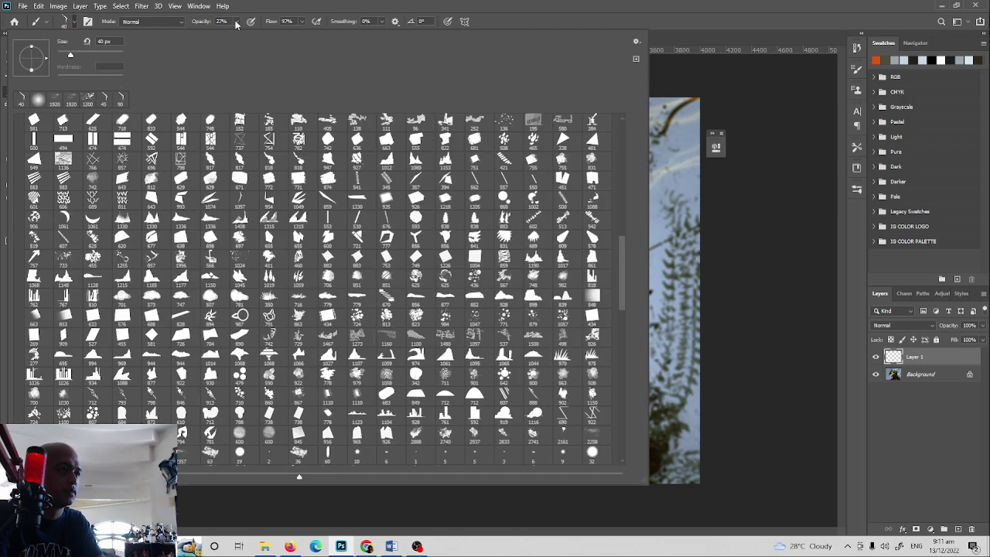
pyautogui.click(236, 23)
pyautogui.moveTo(248, 36); pyautogui.dragTo(277, 36)
pyautogui.moveTo(252, 354); pyautogui.dragTo(248, 418)
pyautogui.hotkey('ctrl', 'z')
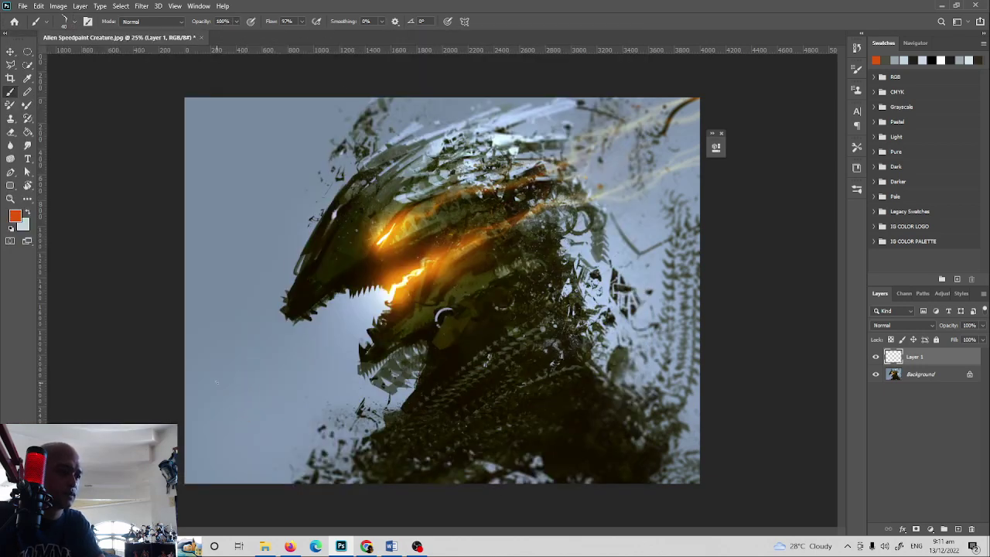
pyautogui.moveTo(218, 366); pyautogui.dragTo(230, 446)
pyautogui.hotkey('ctrl', 'z')
pyautogui.press('x')
pyautogui.hotkey('ctrl', 'z')
# Handwrite the artist's signature in black with 2022 beneath it, in the empty sky below the creature's snout
pyautogui.moveTo(214, 379)
pyautogui.mouseDown()
pyautogui.moveTo(229, 459)
pyautogui.moveTo(221, 391)
pyautogui.moveTo(219, 402)
pyautogui.mouseUp()
pyautogui.press('d')
pyautogui.moveTo(230, 384)
pyautogui.mouseDown()
pyautogui.moveTo(233, 395)
pyautogui.moveTo(282, 372)
pyautogui.moveTo(303, 409)
pyautogui.mouseUp()
pyautogui.moveTo(285, 363)
pyautogui.mouseDown()
pyautogui.moveTo(310, 361)
pyautogui.moveTo(345, 341)
pyautogui.mouseUp()
pyautogui.moveTo(240, 397)
pyautogui.mouseDown()
pyautogui.moveTo(253, 416)
pyautogui.moveTo(300, 378)
pyautogui.mouseUp()
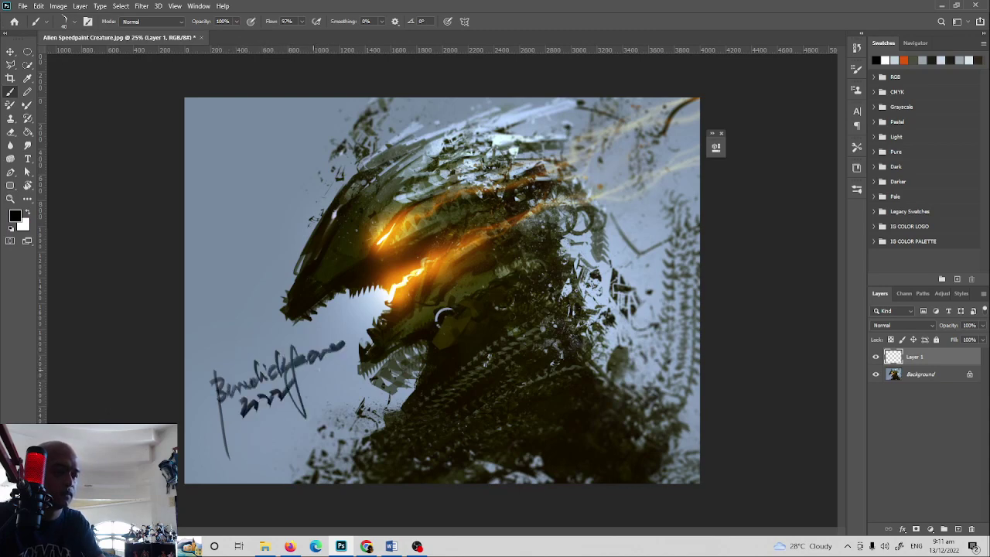
# Scale the signature down to about half its size and move it to the painting's lower-left corner
pyautogui.hotkey('ctrl', 't')
pyautogui.moveTo(345, 463); pyautogui.dragTo(273, 393)
pyautogui.moveTo(312, 340); pyautogui.dragTo(325, 358)
pyautogui.moveTo(239, 364); pyautogui.dragTo(236, 450)
pyautogui.press('Return')
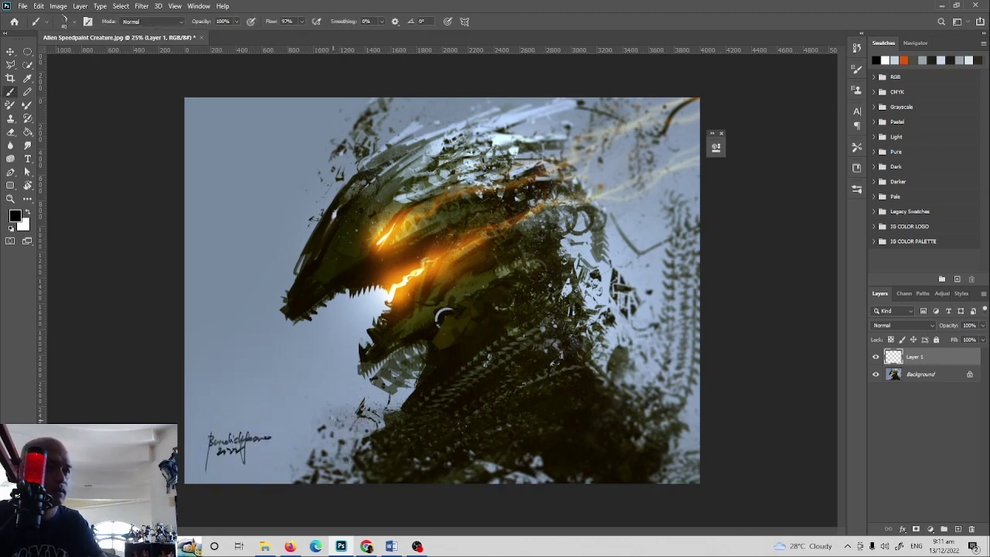
pyautogui.hotkey('ctrl', '+')
pyautogui.press('Tab')
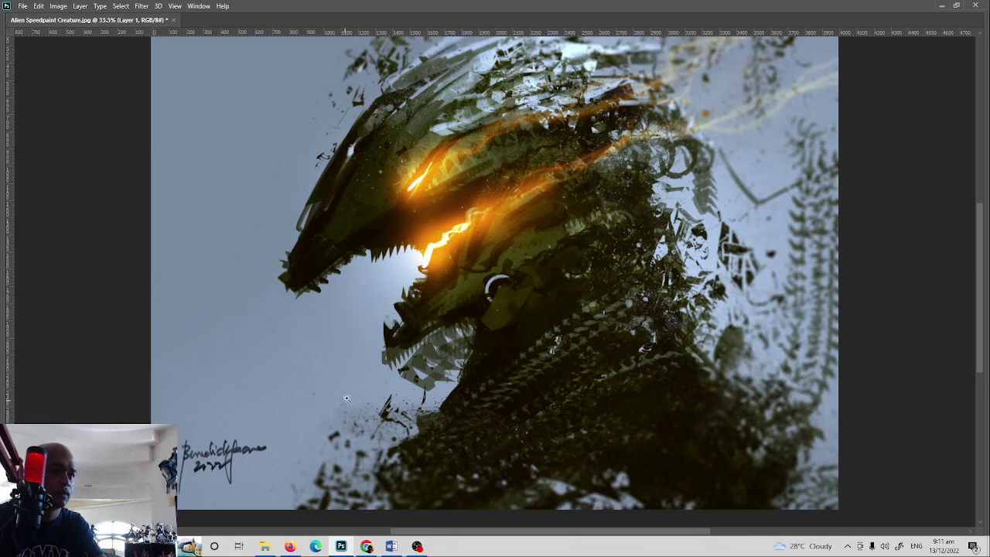